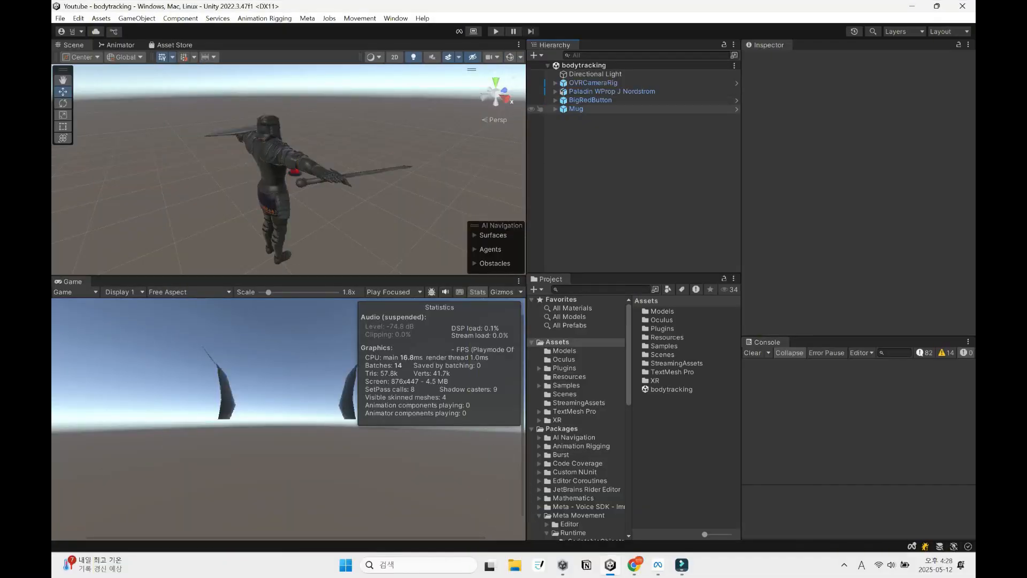
Create an empty GameObject named Character in the scene root and reset its transform
{"action": "left_click_drag", "start_coordinate": [354, 161], "coordinate": [252, 177], "text": "alt"}
{"action": "scroll", "coordinate": [289, 170], "scroll_direction": "up", "scroll_amount": 5}
{"action": "scroll", "coordinate": [289, 169], "scroll_direction": "up", "scroll_amount": 1}
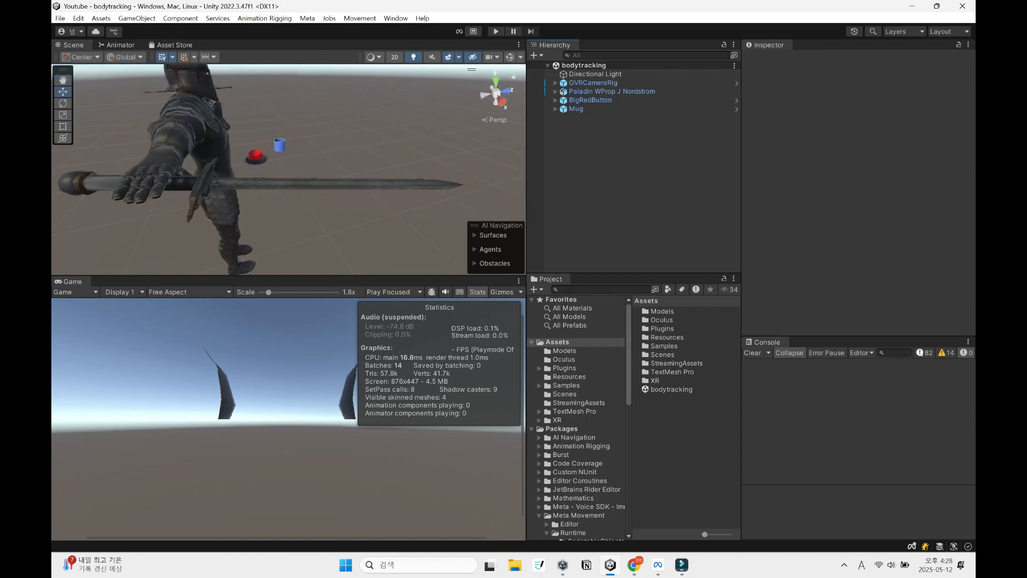
{"action": "key", "text": "ctrl+shift+n"}
{"action": "type", "text": "C"}
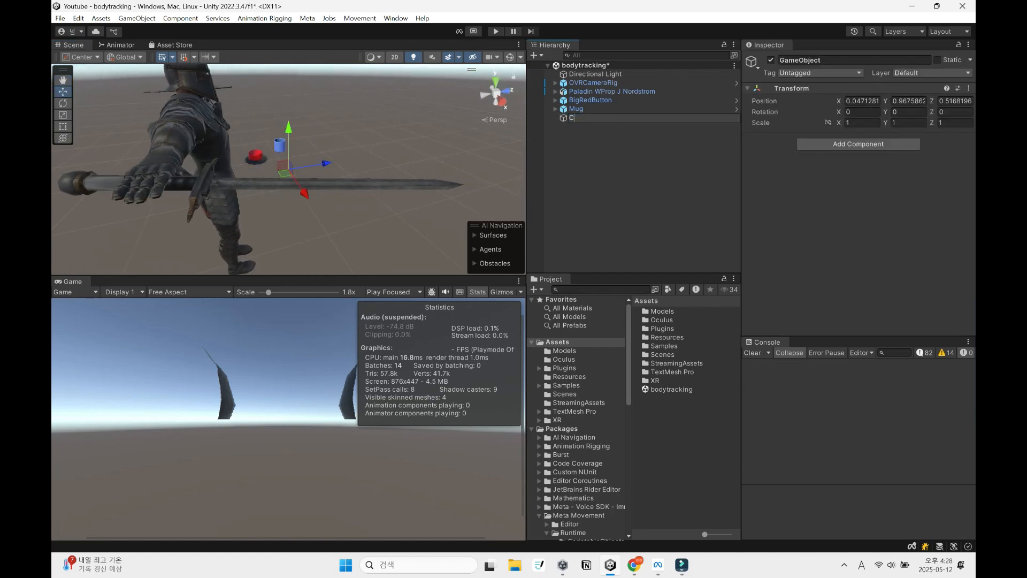
{"action": "type", "text": "haracter"}
{"action": "key", "text": "Return"}
{"action": "left_click", "coordinate": [968, 88]}
{"action": "left_click", "coordinate": [883, 101]}
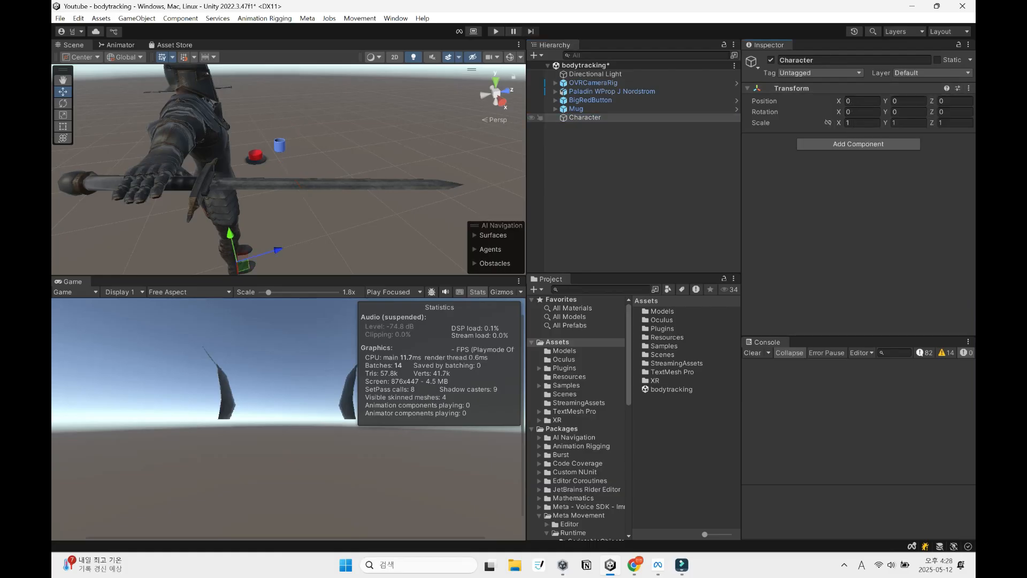
Nest the Paladin model under Character and add an Animator Hooks component to Character
{"action": "left_click_drag", "start_coordinate": [611, 92], "coordinate": [599, 117]}
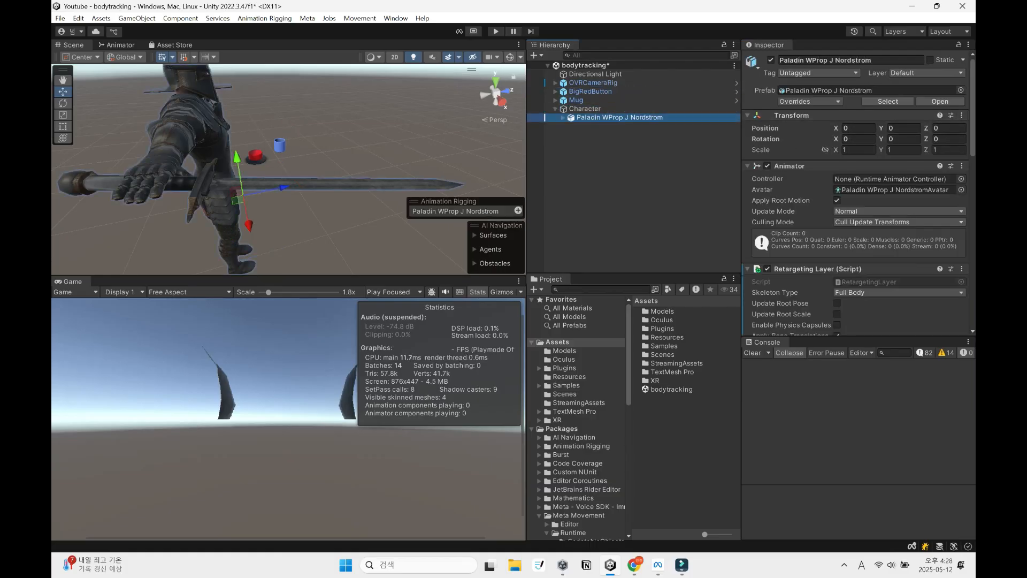
{"action": "left_click", "coordinate": [584, 108]}
{"action": "left_click", "coordinate": [858, 144]}
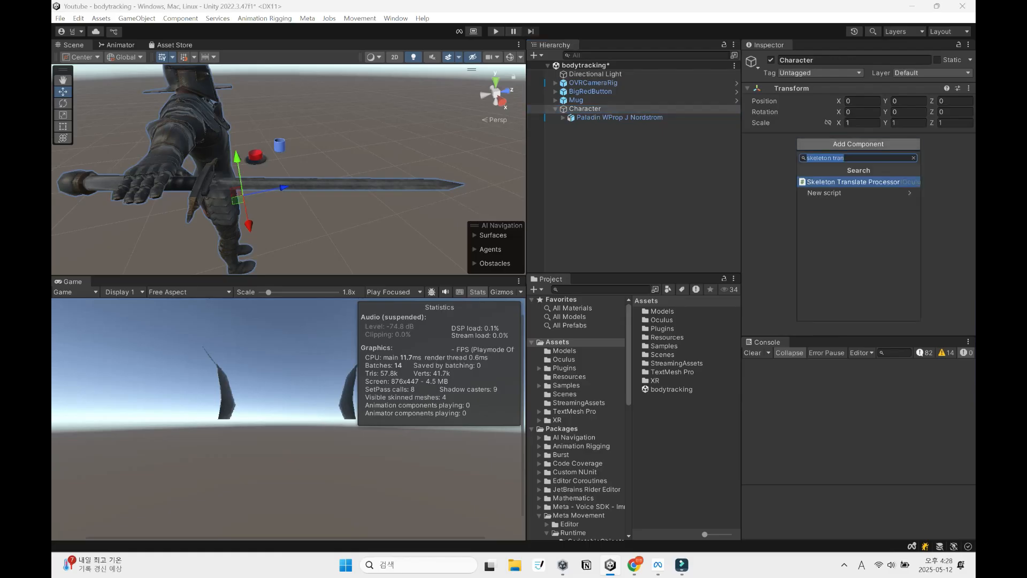
{"action": "type", "text": "animator "}
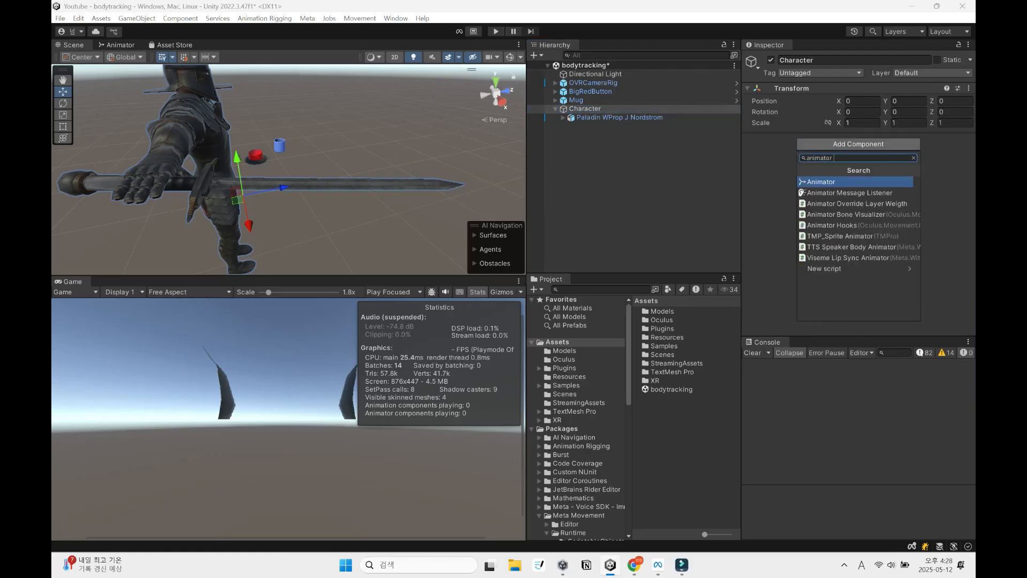
{"action": "type", "text": "hook"}
{"action": "key", "text": "Return"}
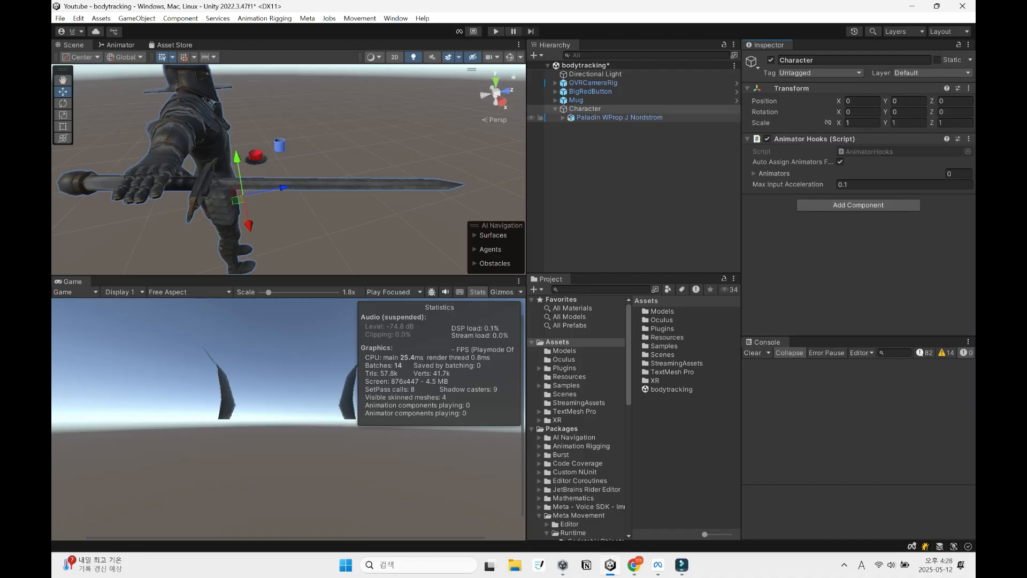
{"action": "left_click", "coordinate": [555, 109]}
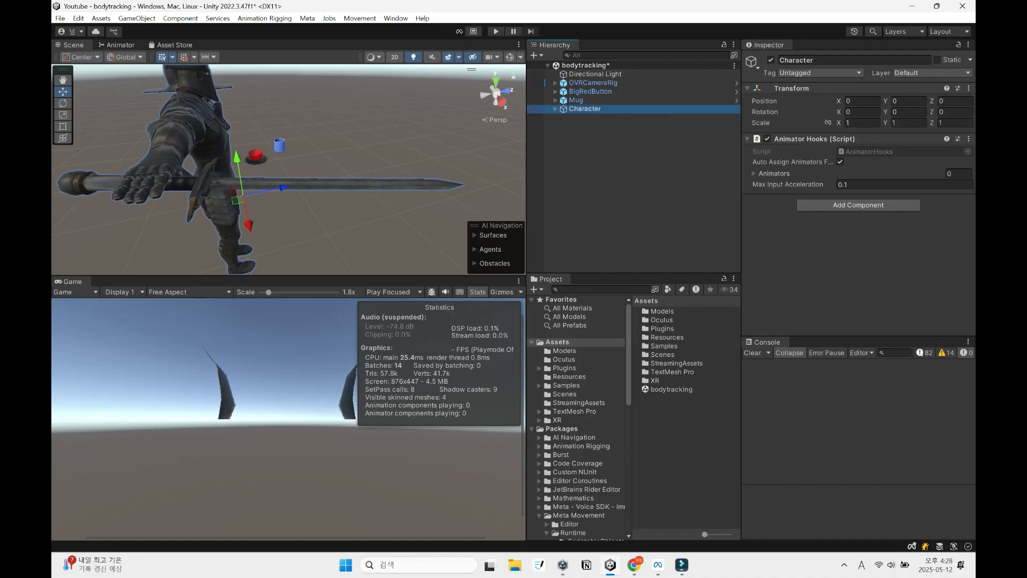
Create an empty root GameObject named PlayerController and reset its transform
{"action": "left_click", "coordinate": [605, 160]}
{"action": "key", "text": "ctrl+shift+n"}
{"action": "type", "text": "Player"}
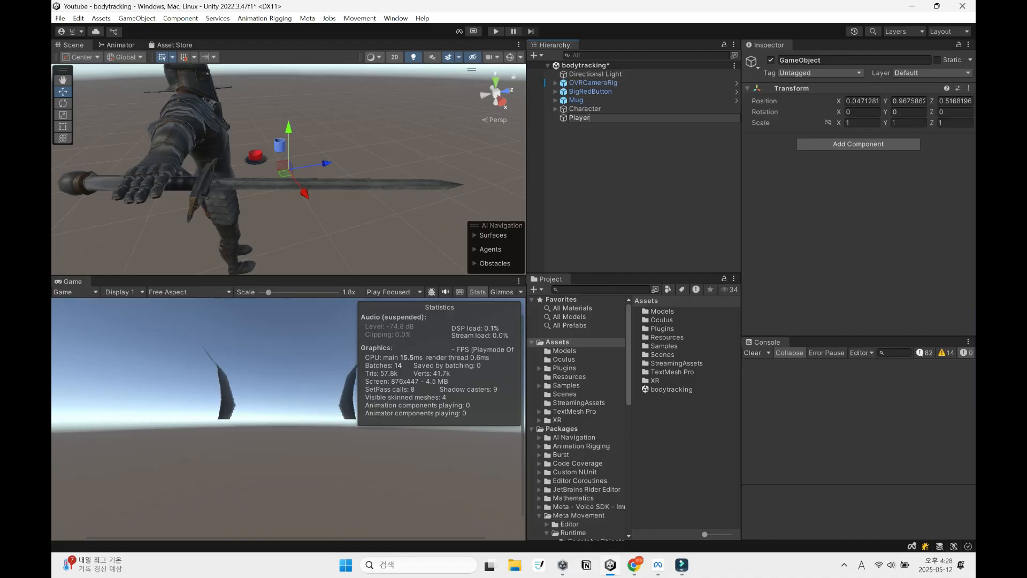
{"action": "type", "text": "Controller"}
{"action": "key", "text": "Return"}
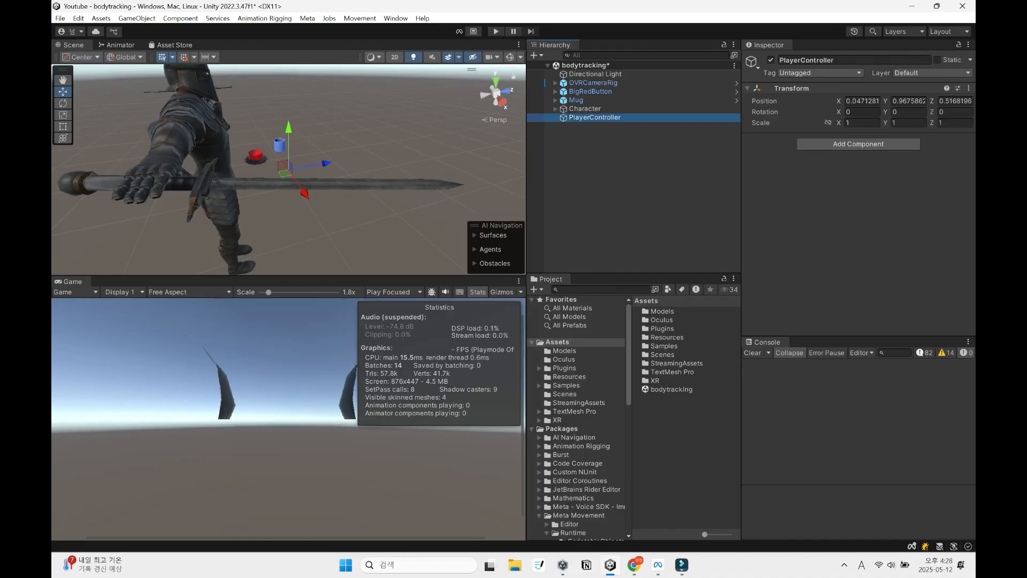
{"action": "left_click", "coordinate": [968, 88]}
{"action": "left_click", "coordinate": [878, 99]}
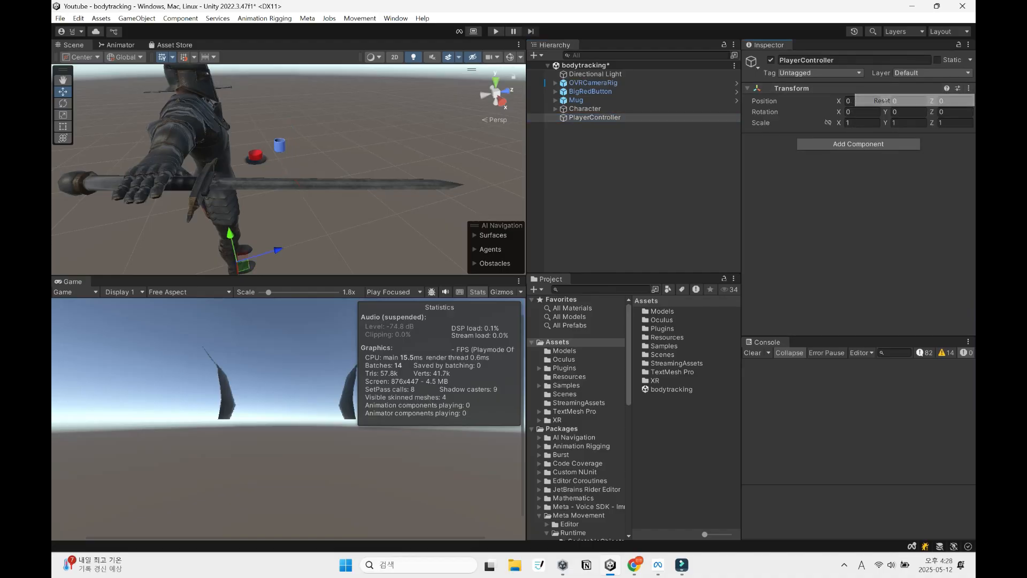
Add a Capsule Collider to PlayerController and set its center Y to 0.9
{"action": "left_click", "coordinate": [594, 117]}
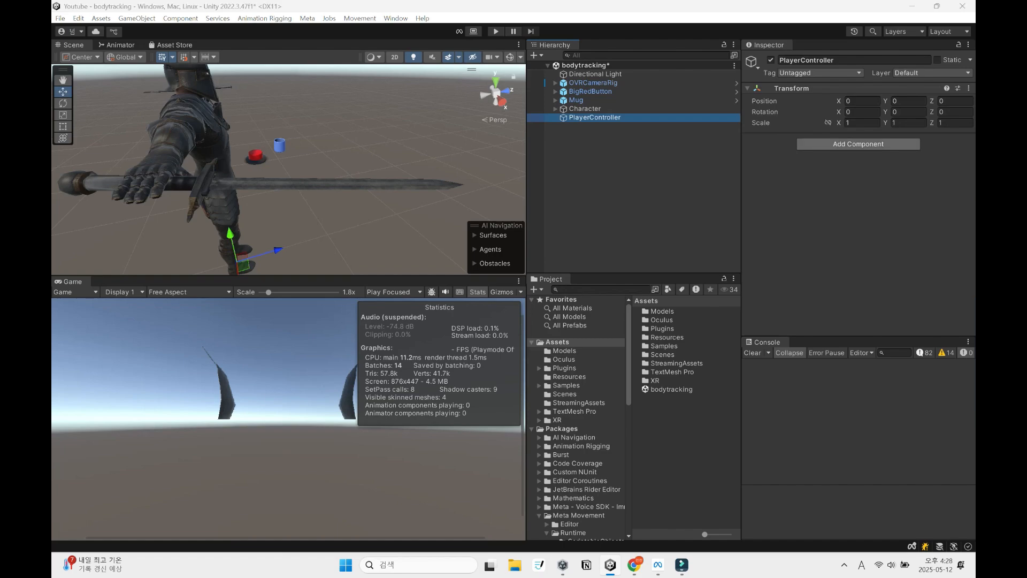
{"action": "left_click", "coordinate": [858, 143]}
{"action": "type", "text": "cao"}
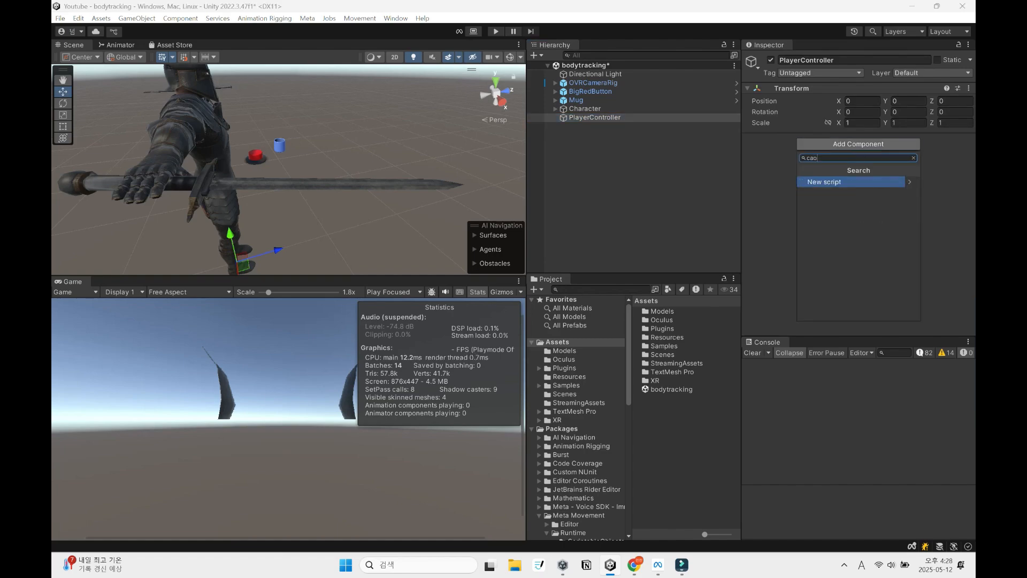
{"action": "key", "text": "BackSpace"}
{"action": "type", "text": "p"}
{"action": "key", "text": "Return"}
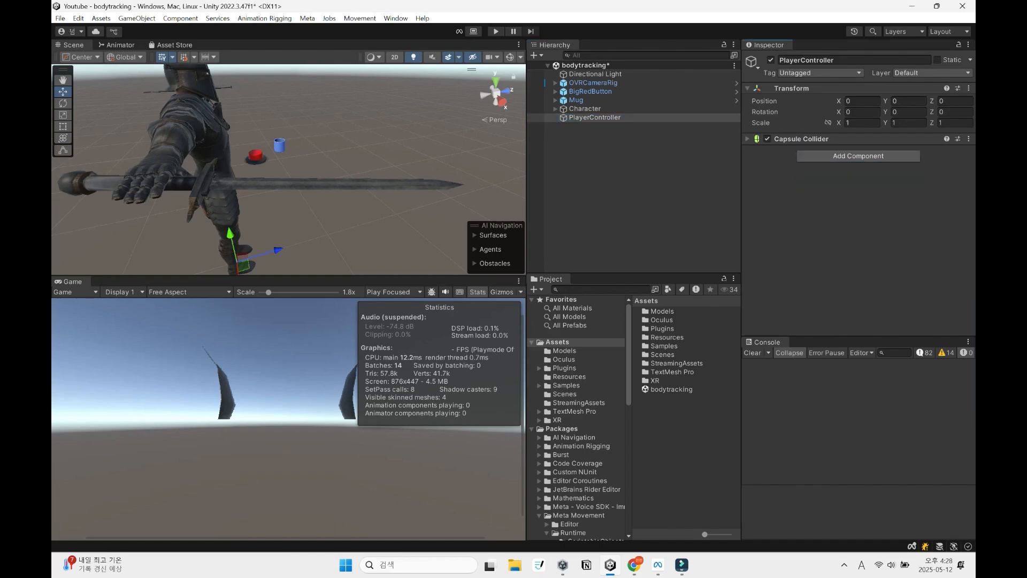
{"action": "left_click", "coordinate": [801, 139]}
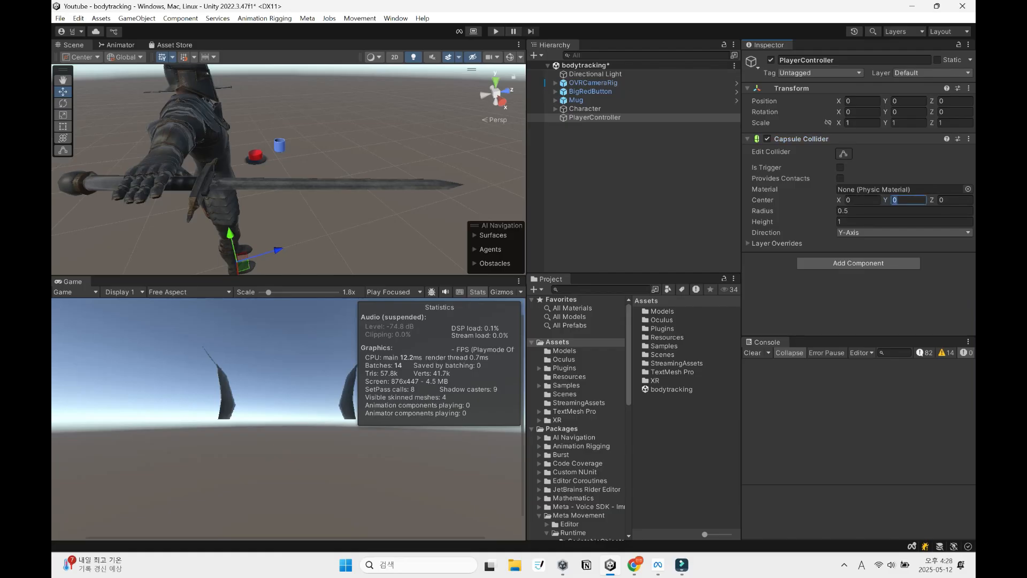
{"action": "type", "text": "0.9"}
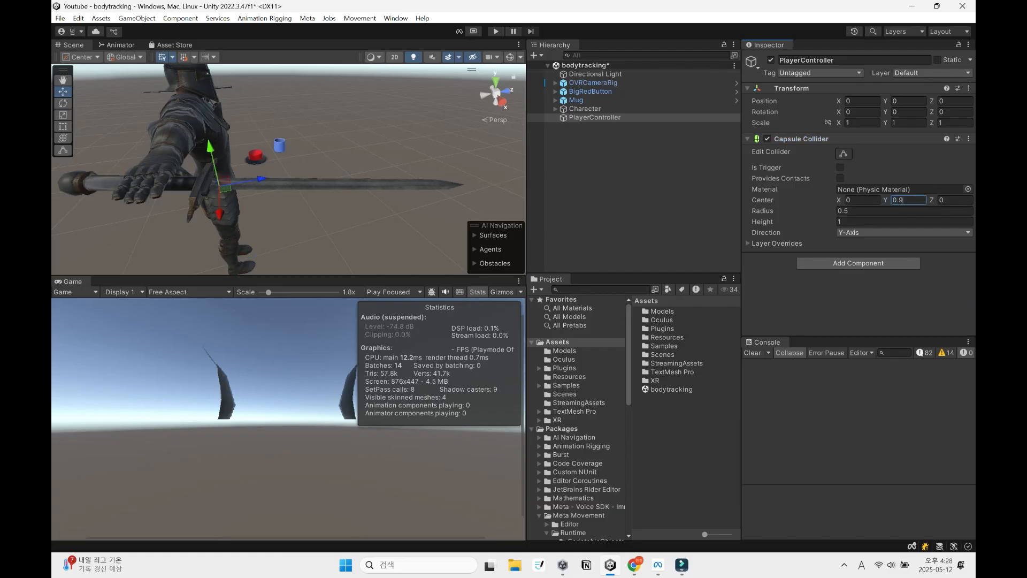
{"action": "key", "text": "Tab"}
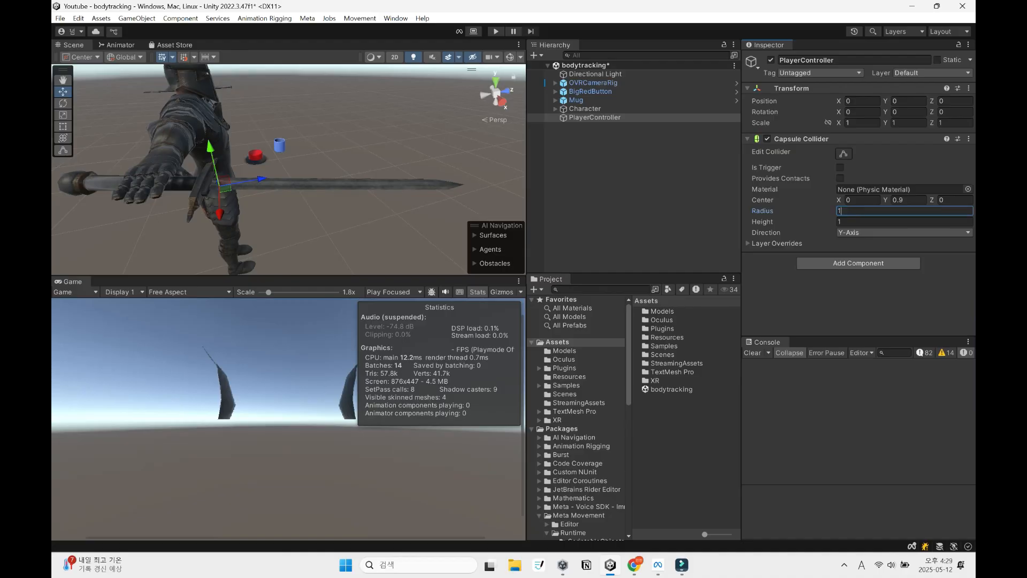
Show the capsule collider's editing outline and try a radius of 0.4 with a height of 1.9
{"action": "left_click", "coordinate": [844, 154]}
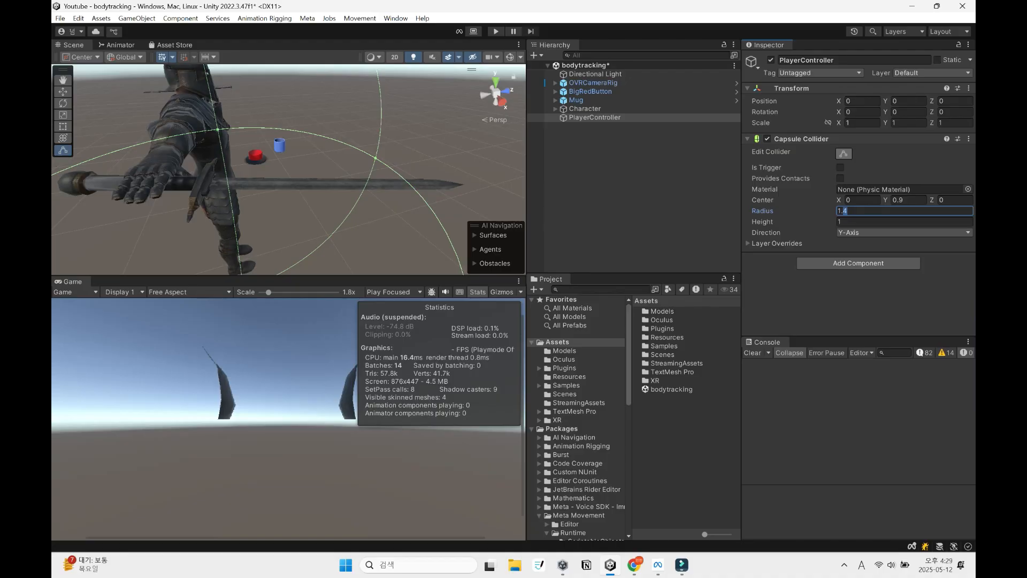
{"action": "key", "text": "BackSpace"}
{"action": "key", "text": "BackSpace"}
{"action": "key", "text": "BackSpace"}
{"action": "type", "text": "0"}
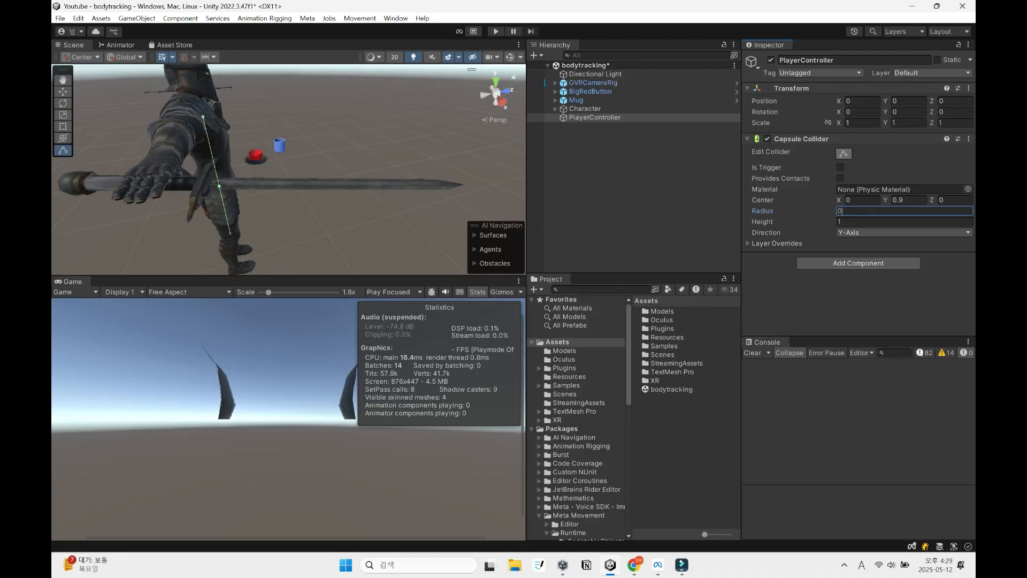
{"action": "type", "text": ".4"}
{"action": "right_click_drag", "start_coordinate": [268, 161], "coordinate": [359, 166]}
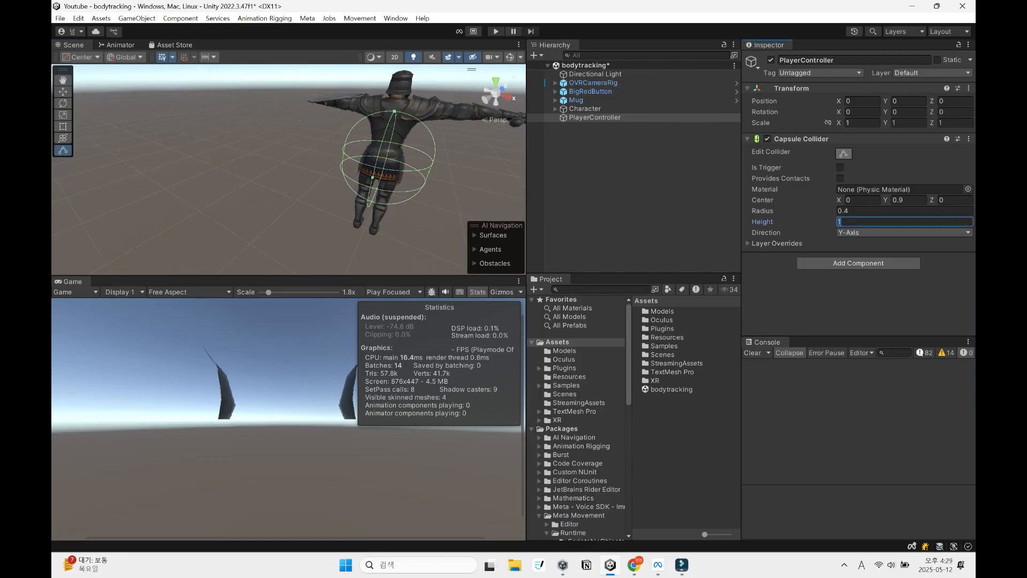
{"action": "type", "text": "1.9"}
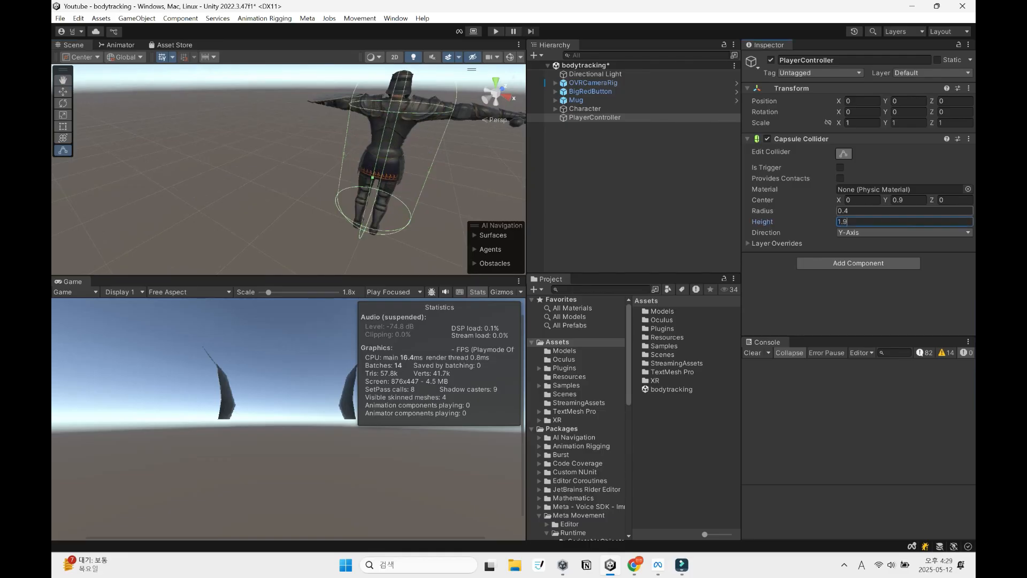
Fit the capsule collider to the Paladin's body with a radius of 0.14 and a height of 1.8
{"action": "left_click", "coordinate": [872, 211]}
{"action": "type", "text": "0.1"}
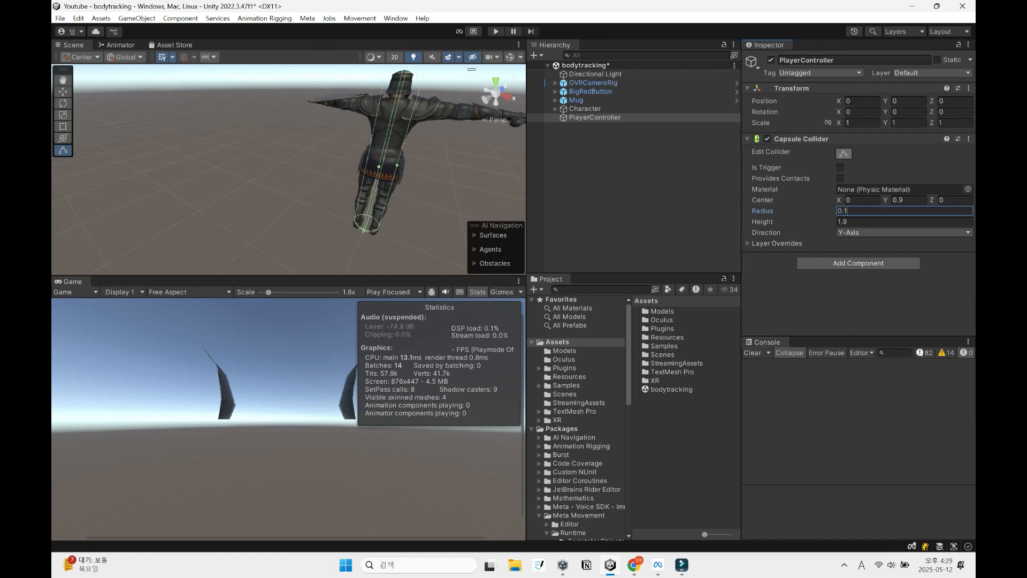
{"action": "left_click_drag", "start_coordinate": [364, 155], "coordinate": [160, 133], "text": "alt"}
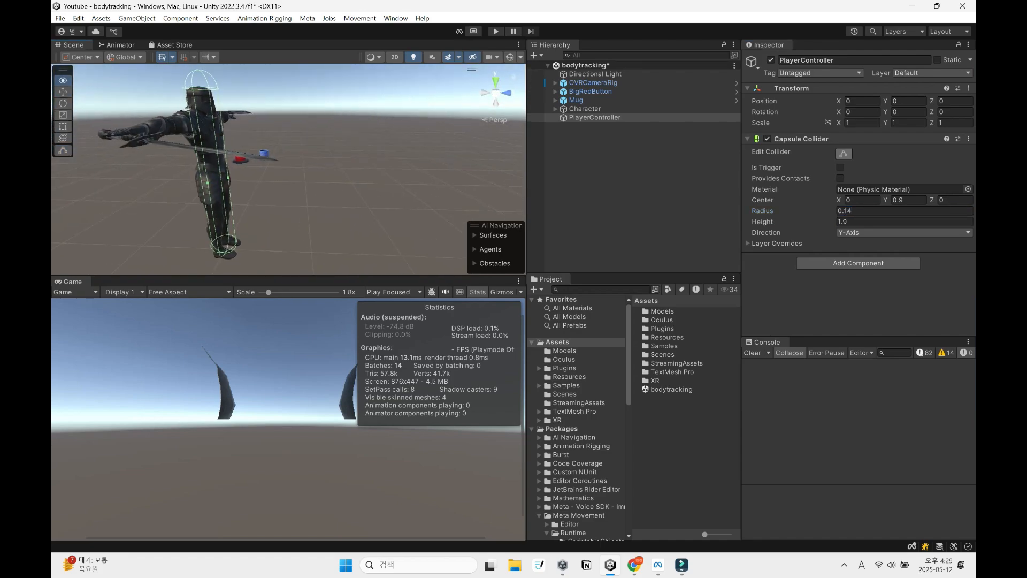
{"action": "left_click", "coordinate": [850, 221]}
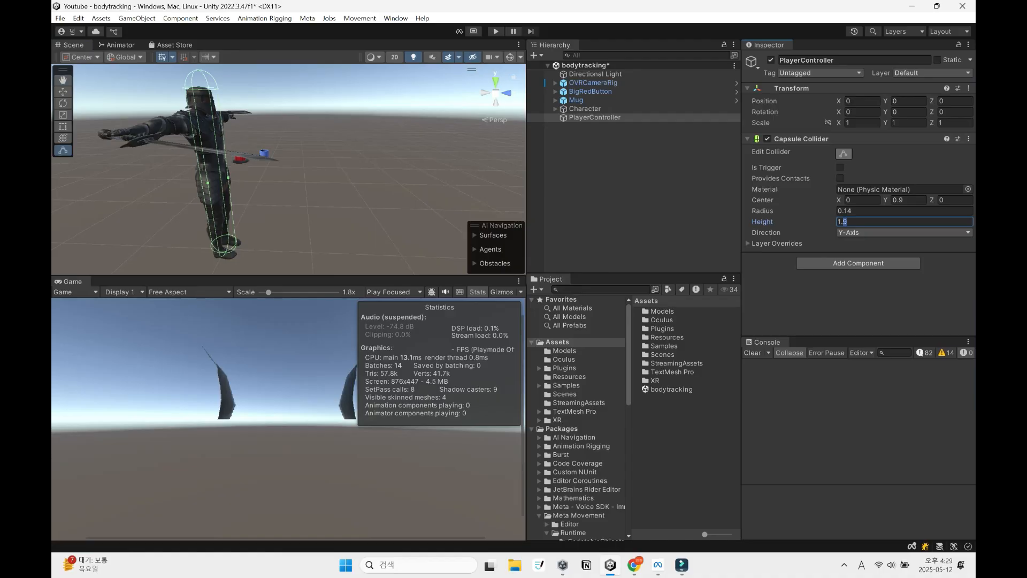
{"action": "type", "text": "8"}
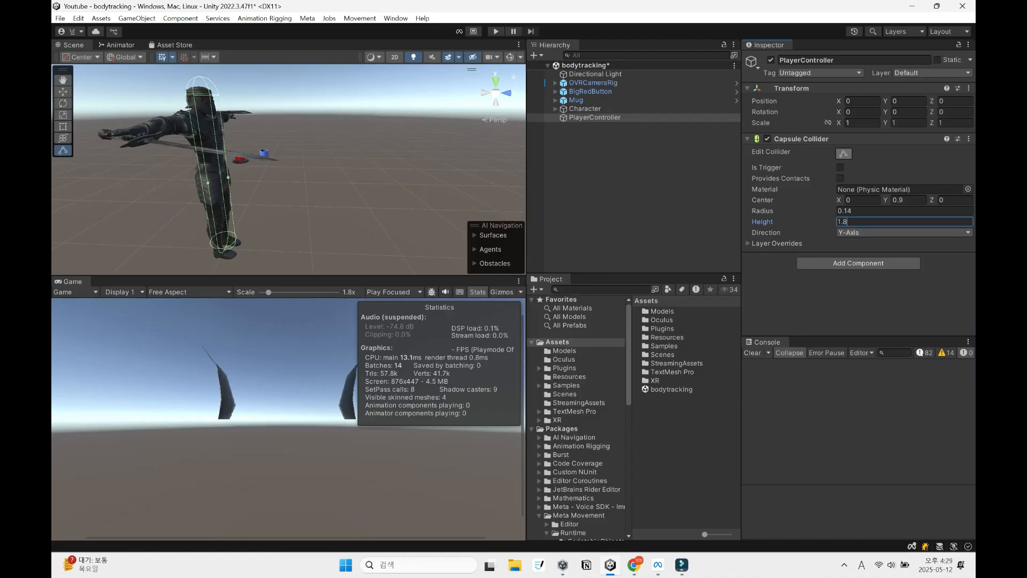
{"action": "right_click_drag", "start_coordinate": [321, 161], "coordinate": [259, 167]}
{"action": "key", "text": "q"}
{"action": "key", "text": "e"}
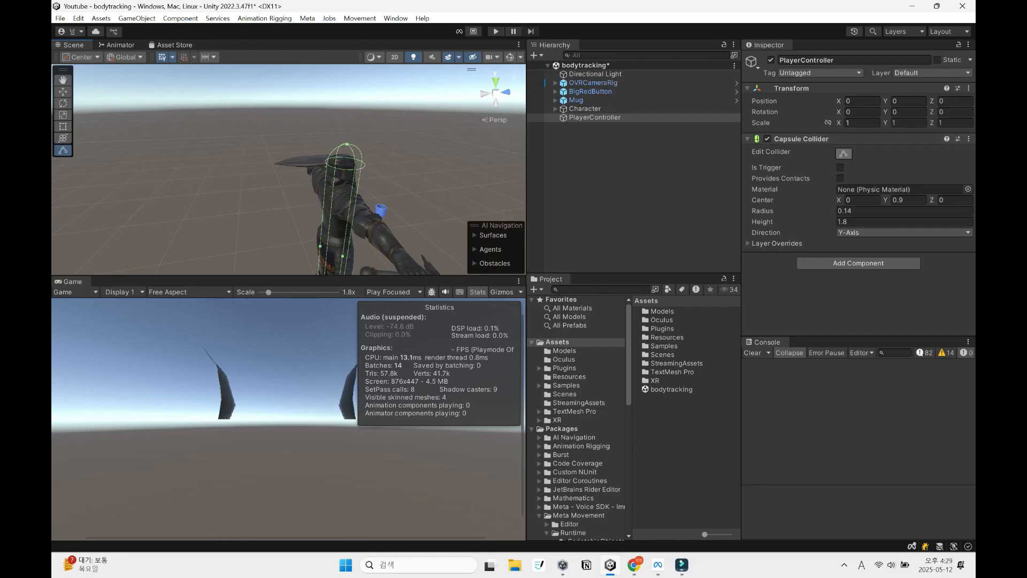
Add a Sphere Collider to PlayerController and expand its settings
{"action": "left_click", "coordinate": [801, 139]}
{"action": "left_click", "coordinate": [858, 157]}
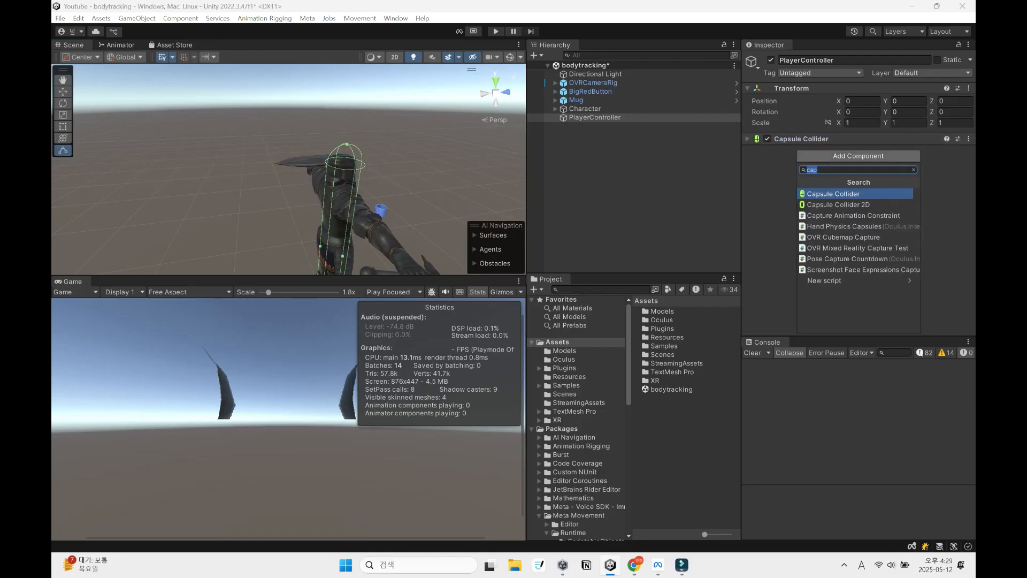
{"action": "type", "text": "sp"}
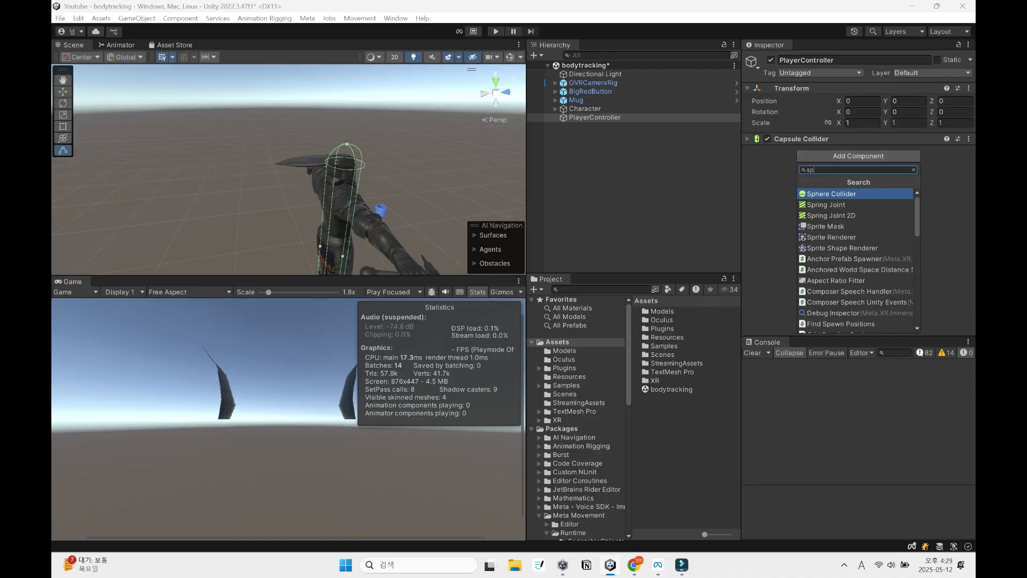
{"action": "left_click", "coordinate": [851, 194]}
{"action": "left_click", "coordinate": [799, 150]}
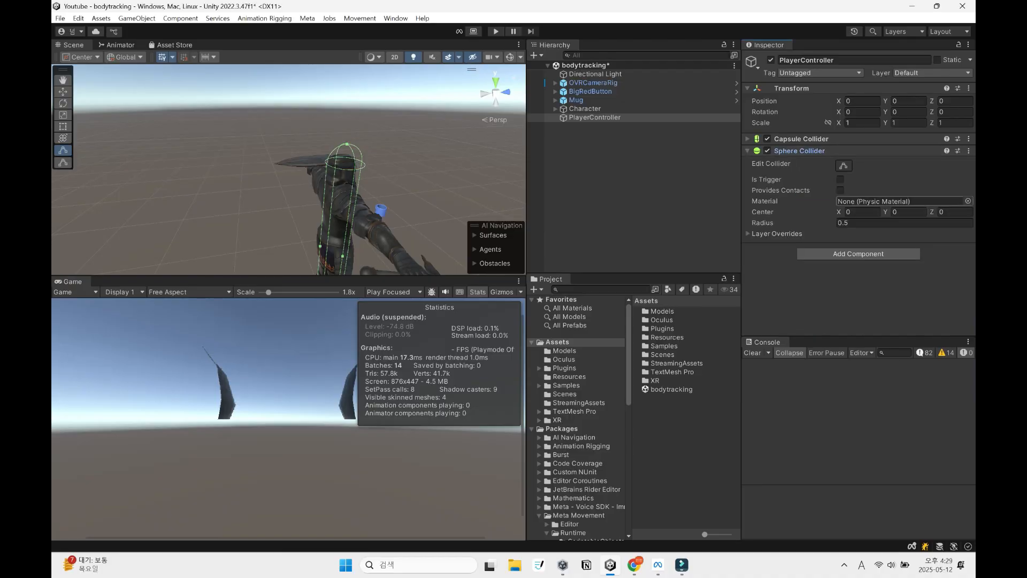
Set the sphere collider's center Y and radius to 0.125 and show its editing outline at the Paladin's feet
{"action": "left_click", "coordinate": [908, 212]}
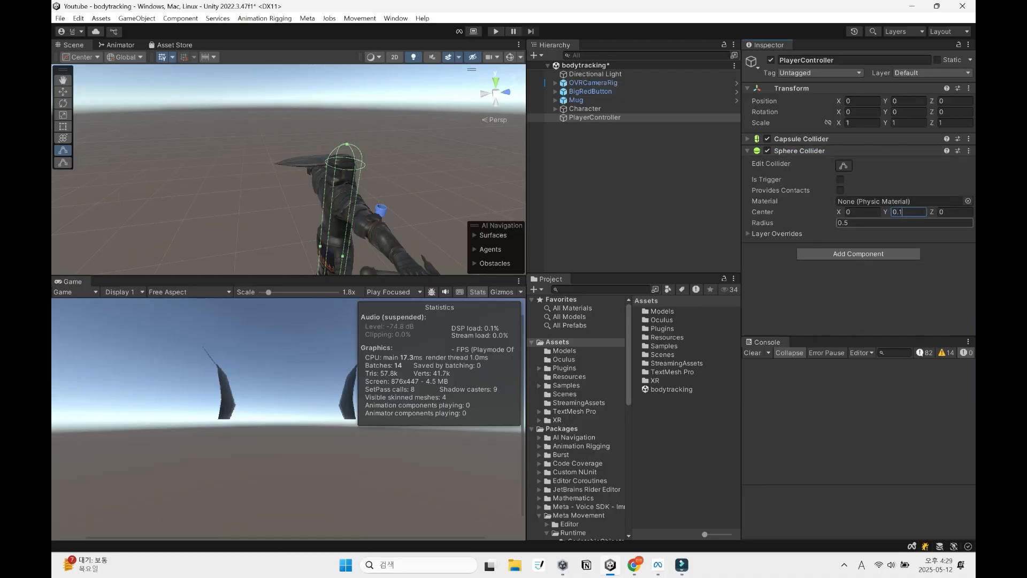
{"action": "type", "text": "0.125"}
{"action": "key", "text": "Tab"}
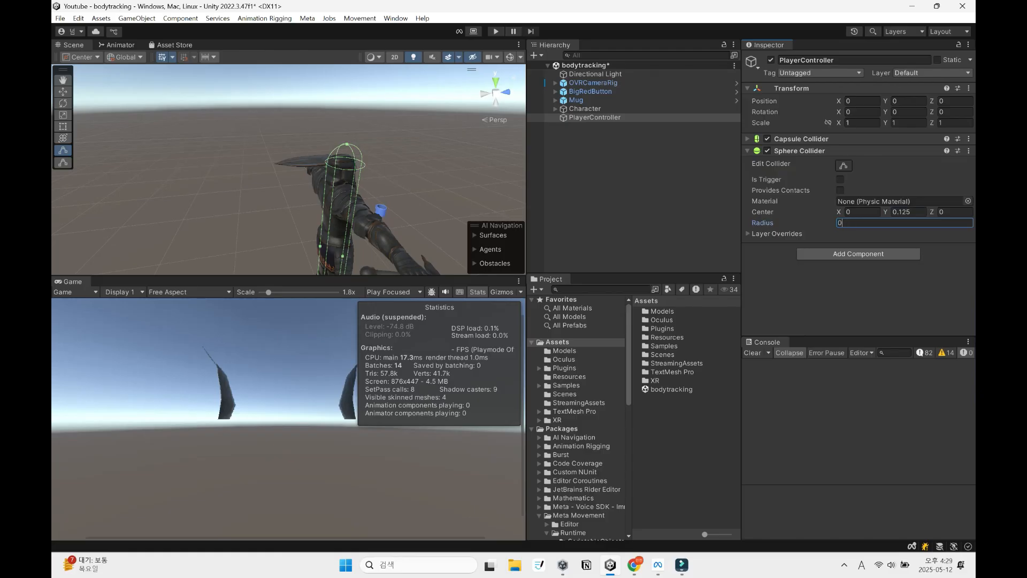
{"action": "type", "text": "0.15"}
{"action": "left_click", "coordinate": [843, 166]}
{"action": "right_click_drag", "start_coordinate": [299, 161], "coordinate": [353, 182]}
{"action": "key", "text": "s"}
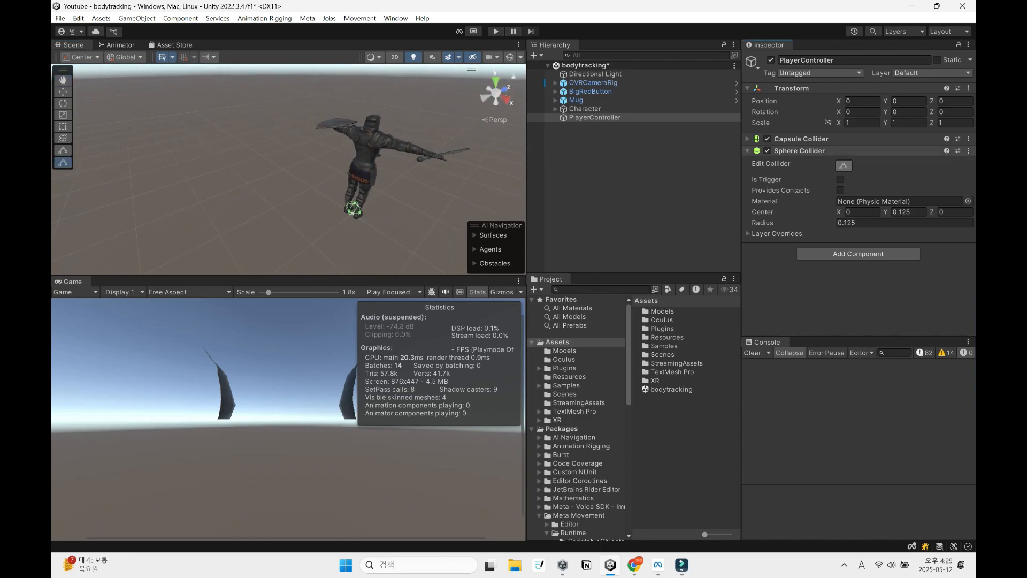
Add a Rigidbody component to PlayerController, leaving all component sections collapsed
{"action": "left_click", "coordinate": [856, 150]}
{"action": "left_click", "coordinate": [858, 168]}
{"action": "type", "text": "rigid"}
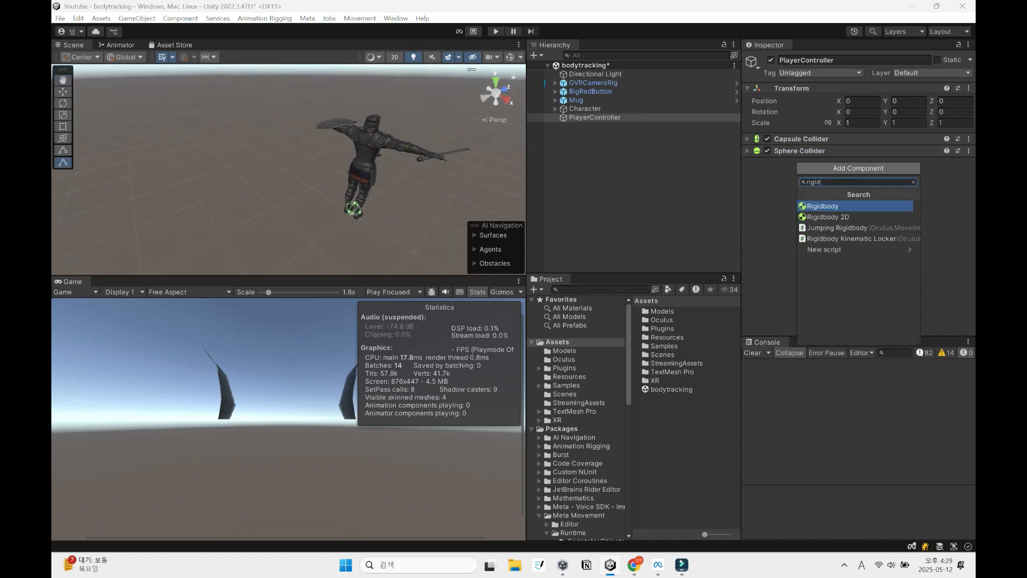
{"action": "left_click", "coordinate": [850, 206]}
{"action": "left_click", "coordinate": [850, 163]}
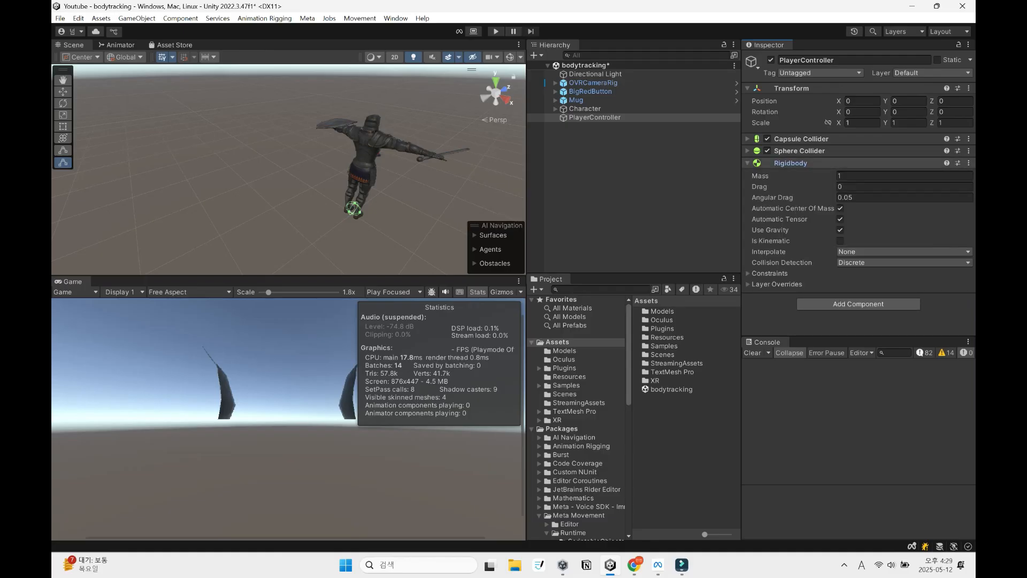
{"action": "left_click", "coordinate": [850, 163]}
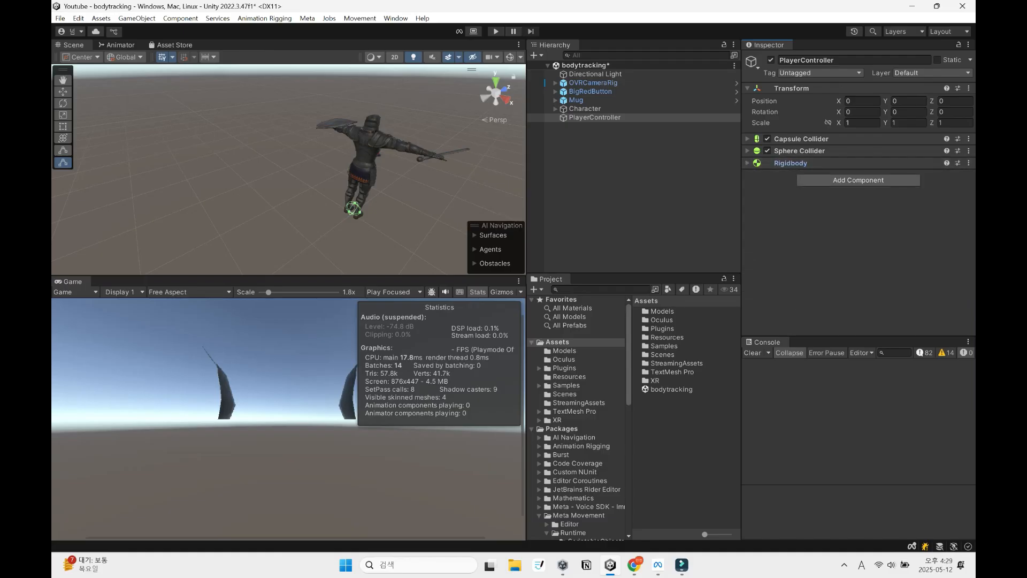
Add the Sphere Collider Stays Below Hips script to PlayerController, assigning PlayerController's sphere and capsule colliders and Character as the character root
{"action": "left_click", "coordinate": [858, 180]}
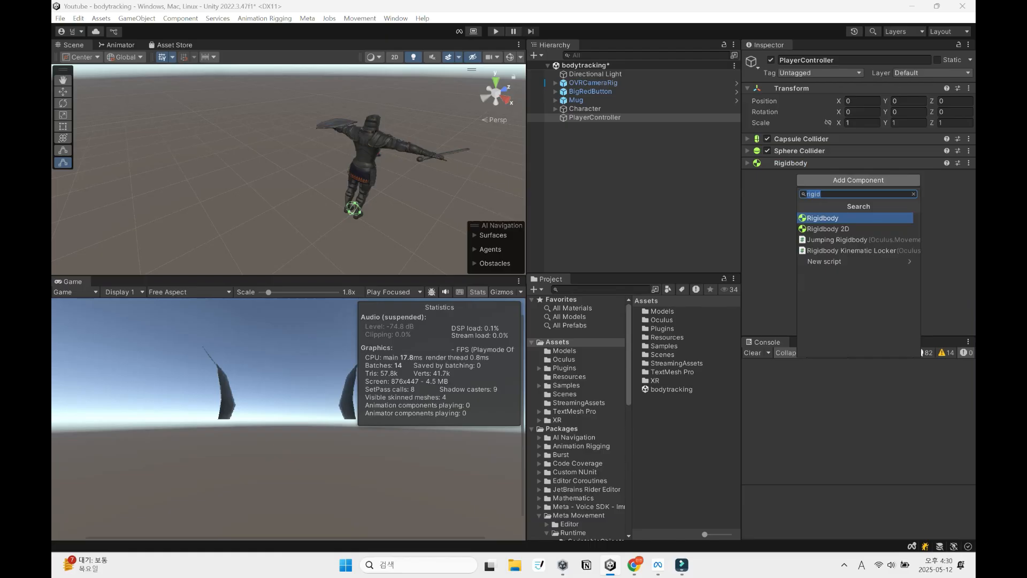
{"action": "type", "text": "sp"}
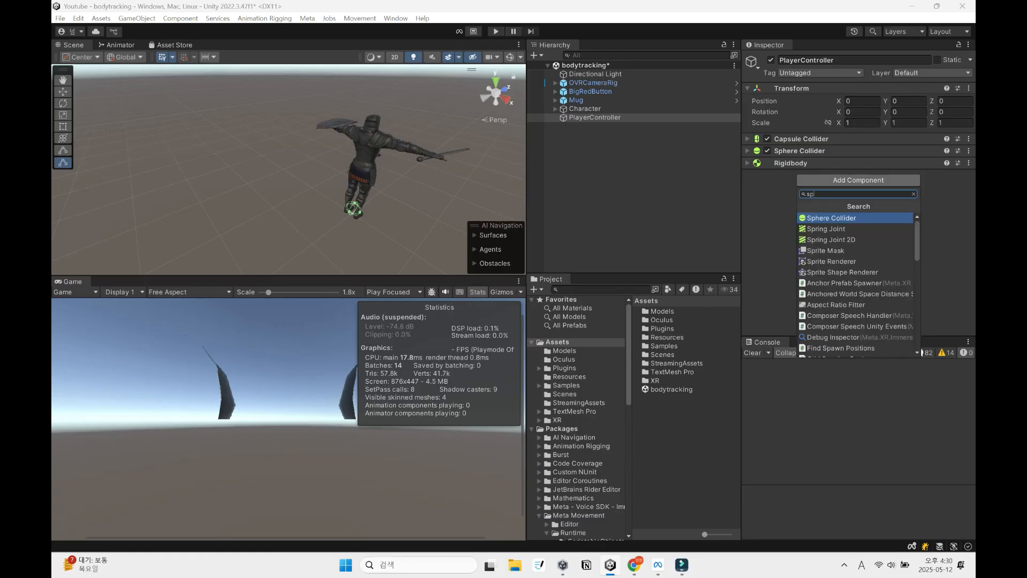
{"action": "type", "text": "here"}
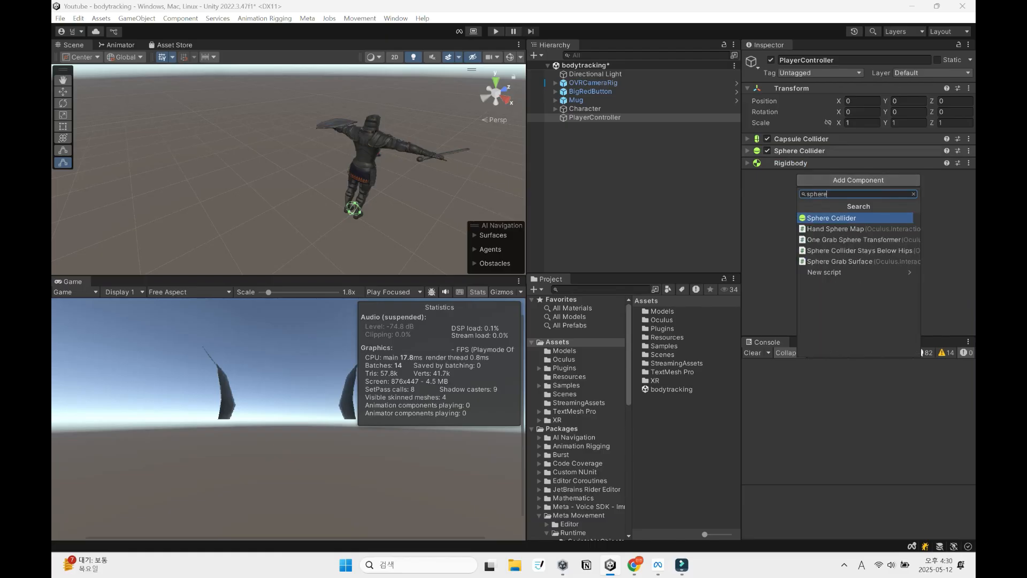
{"action": "key", "text": "Down"}
{"action": "key", "text": "Down"}
{"action": "key", "text": "Down"}
{"action": "key", "text": "Return"}
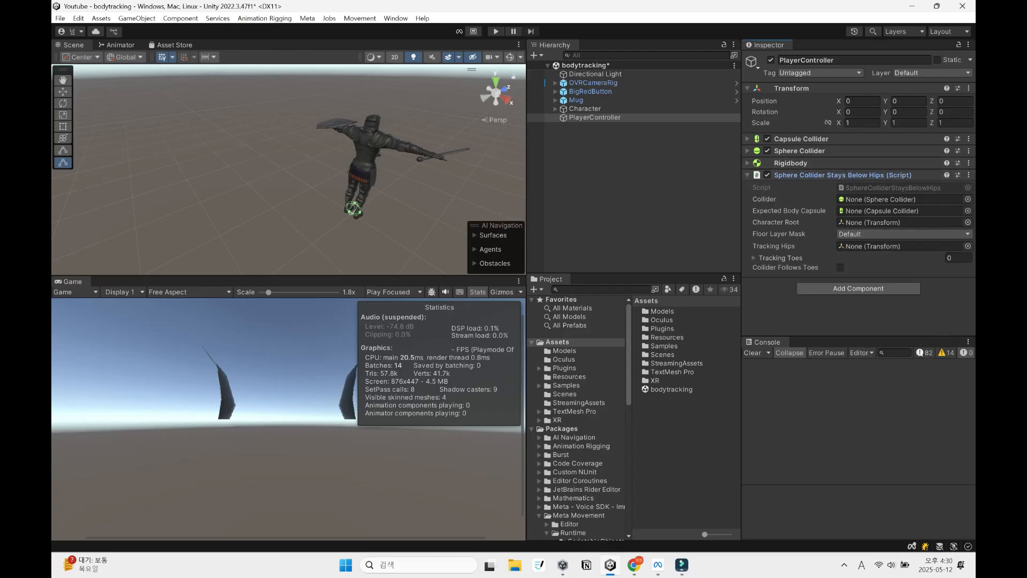
{"action": "left_click_drag", "start_coordinate": [593, 117], "coordinate": [904, 199]}
{"action": "left_click_drag", "start_coordinate": [594, 118], "coordinate": [899, 222]}
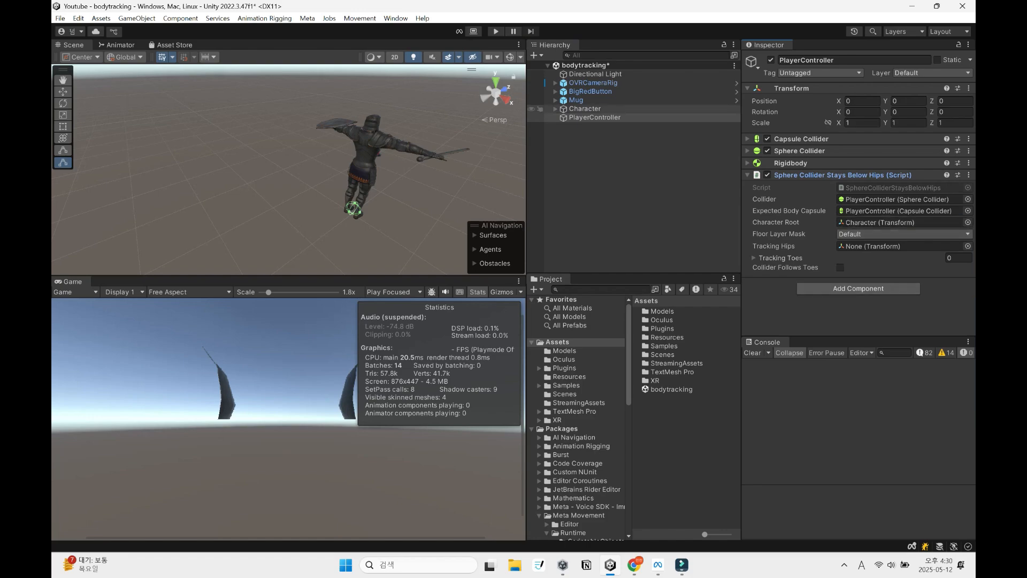
Examine the Paladin model's avatar configuration to identify the bones mapped to the hips and toes, and return to the scene
{"action": "left_click", "coordinate": [556, 109]}
{"action": "left_click", "coordinate": [619, 118]}
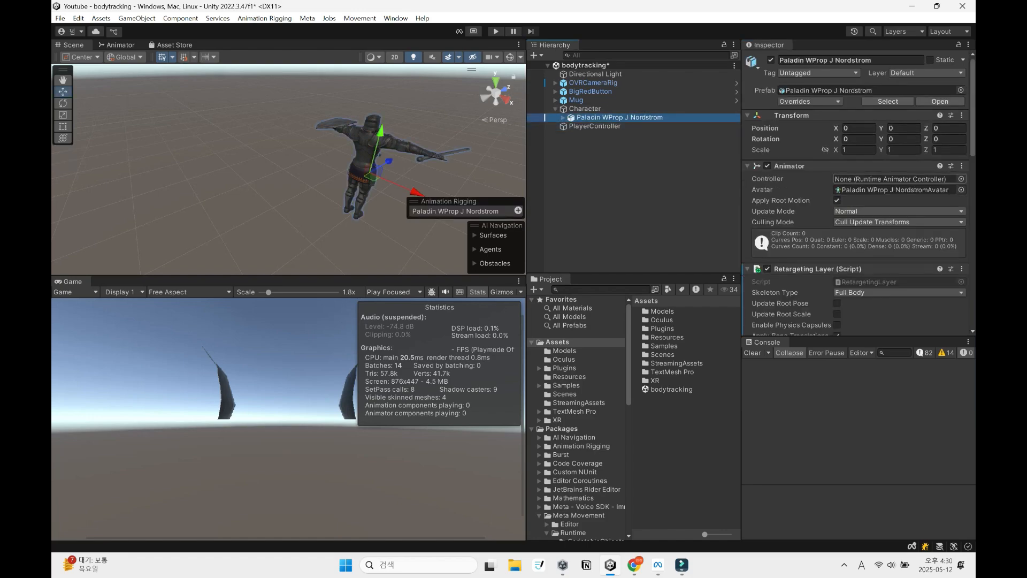
{"action": "left_click", "coordinate": [888, 101]}
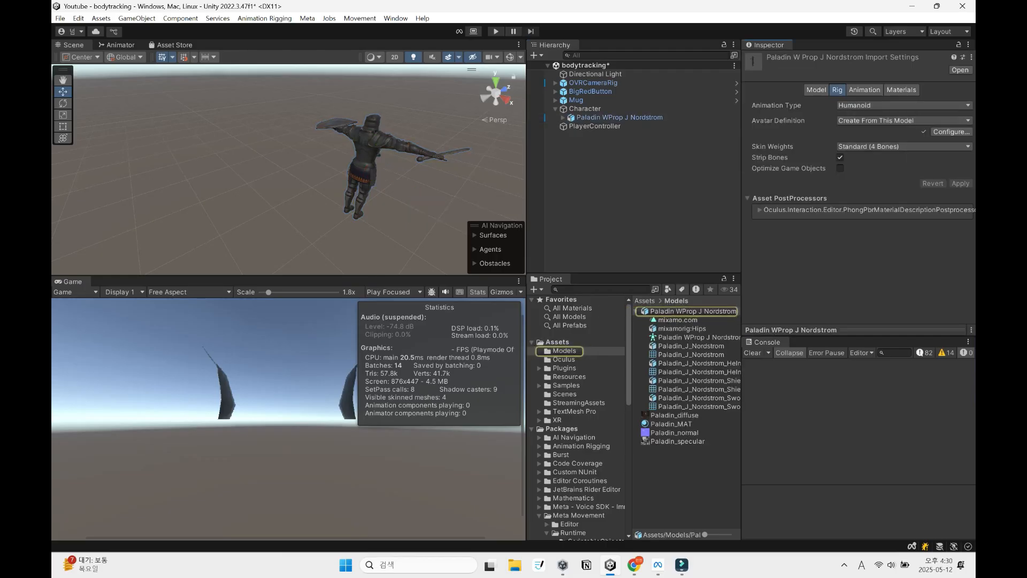
{"action": "left_click", "coordinate": [952, 131]}
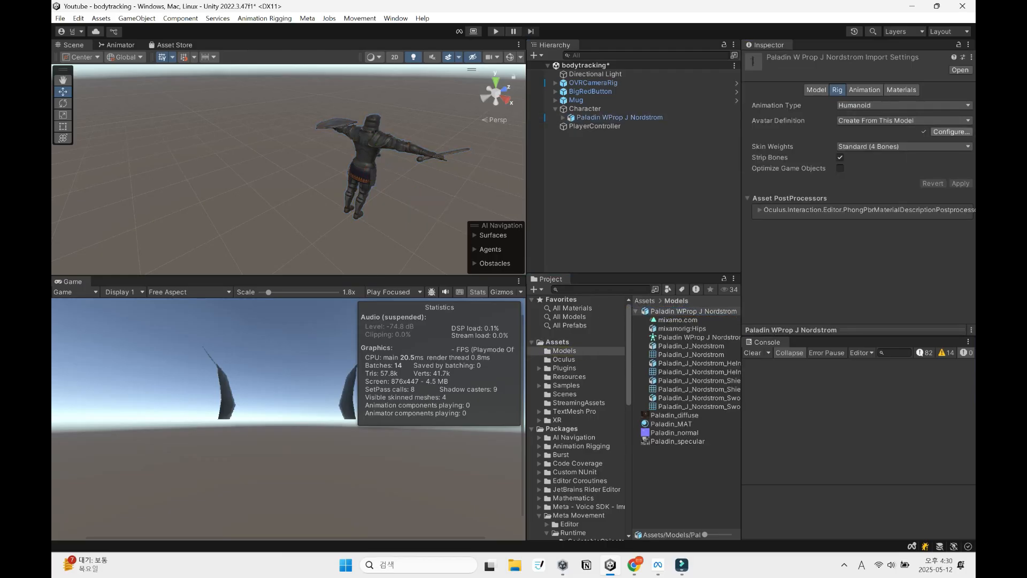
{"action": "scroll", "coordinate": [856, 187], "scroll_direction": "down", "scroll_amount": 5}
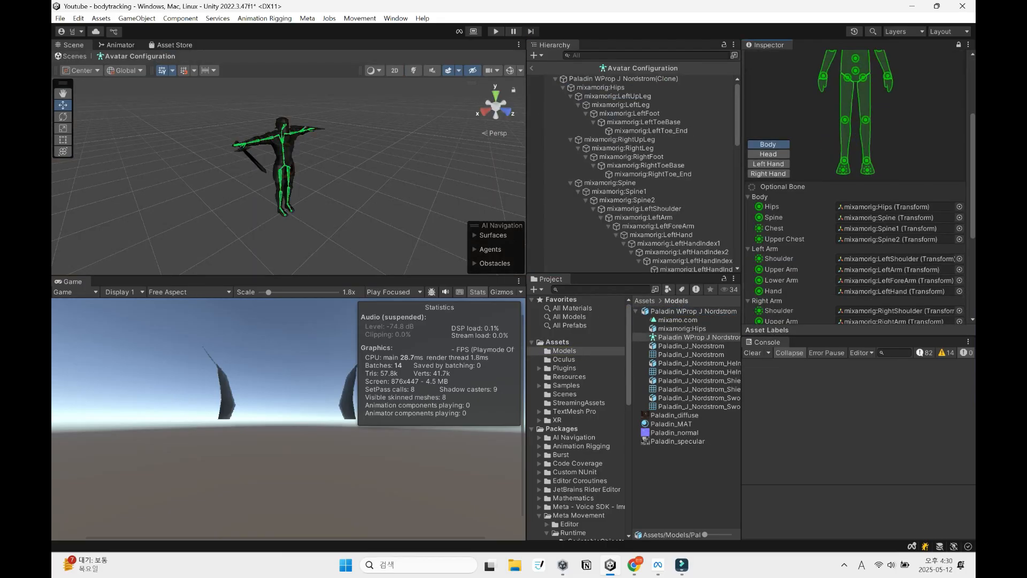
{"action": "left_click", "coordinate": [885, 207]}
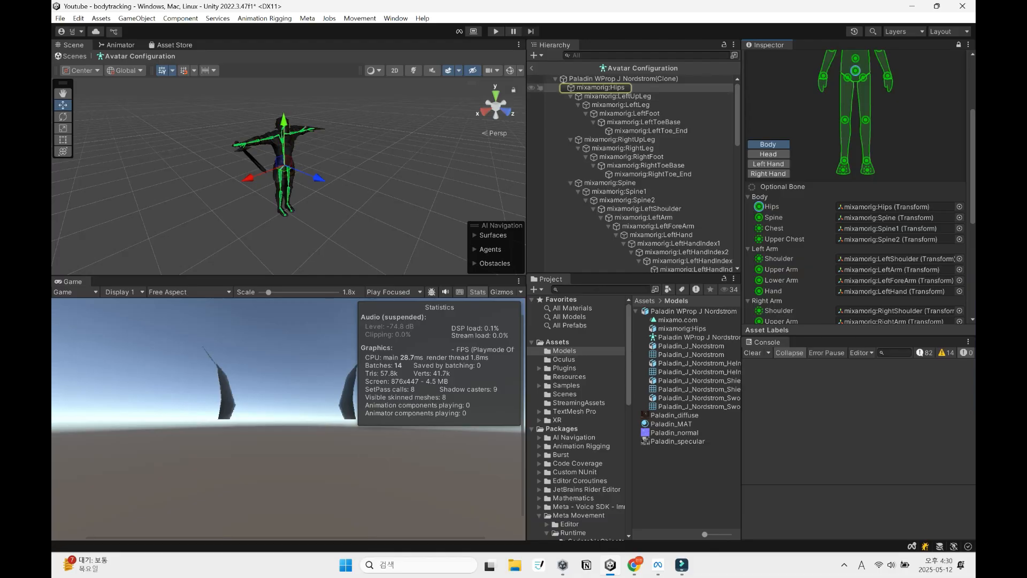
{"action": "scroll", "coordinate": [856, 187], "scroll_direction": "down", "scroll_amount": 6}
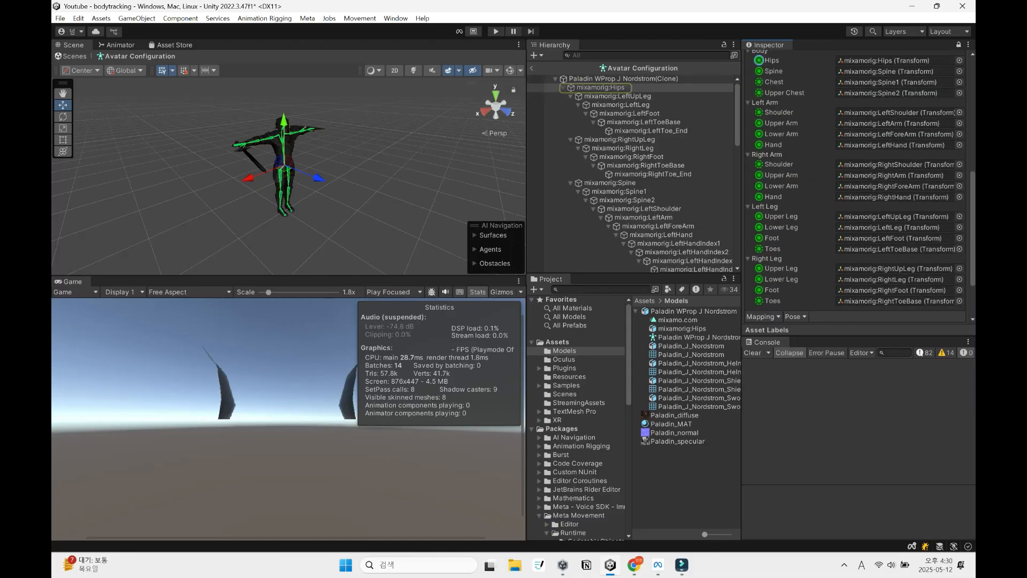
{"action": "left_click", "coordinate": [759, 249]}
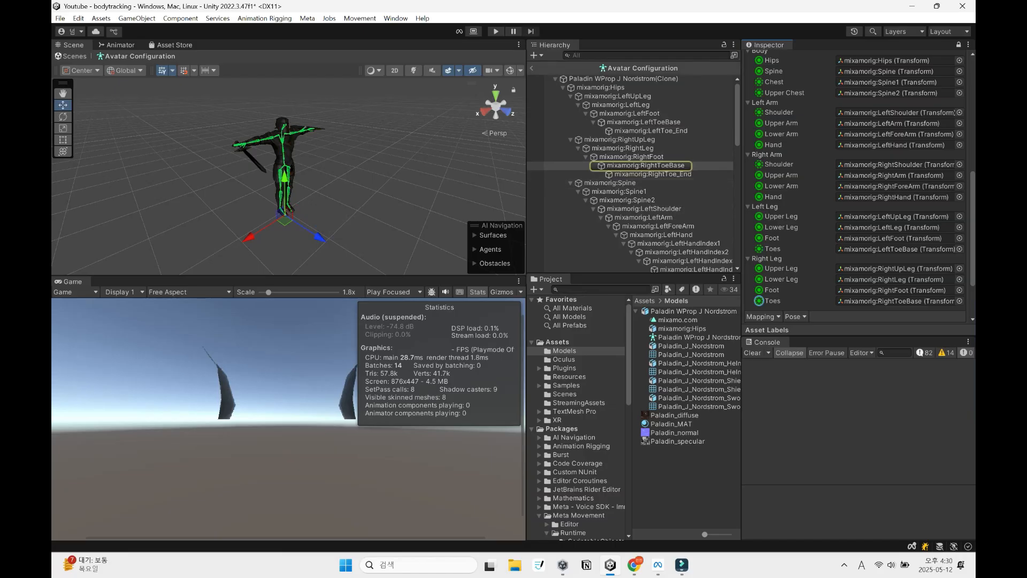
{"action": "left_click", "coordinate": [531, 68]}
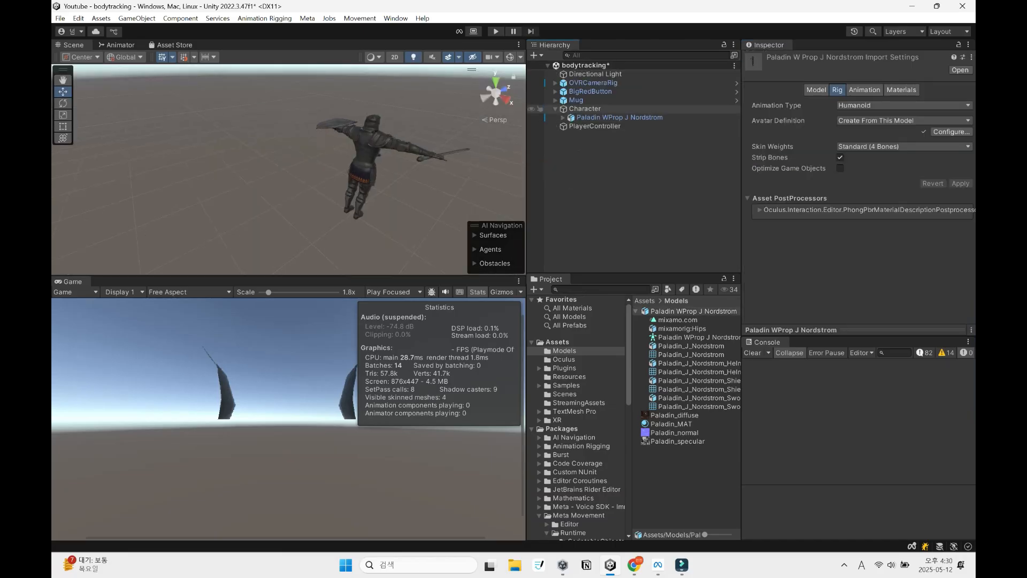
Assign the Paladin's mixamorig:Hips bone as the Tracking Hips of PlayerController's Sphere Collider Stays Below Hips script
{"action": "left_click", "coordinate": [556, 108]}
{"action": "left_click", "coordinate": [593, 117]}
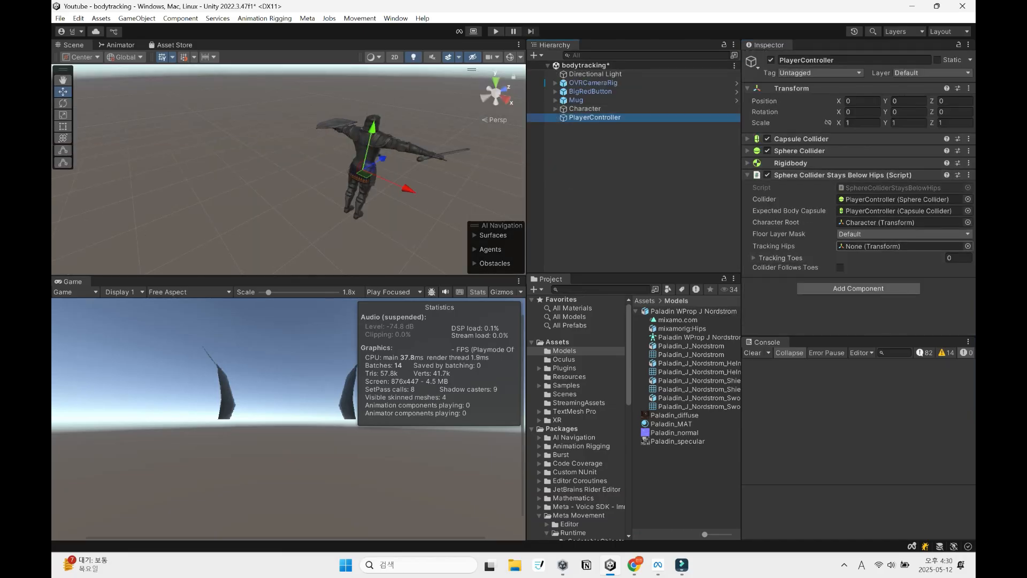
{"action": "left_click", "coordinate": [555, 109]}
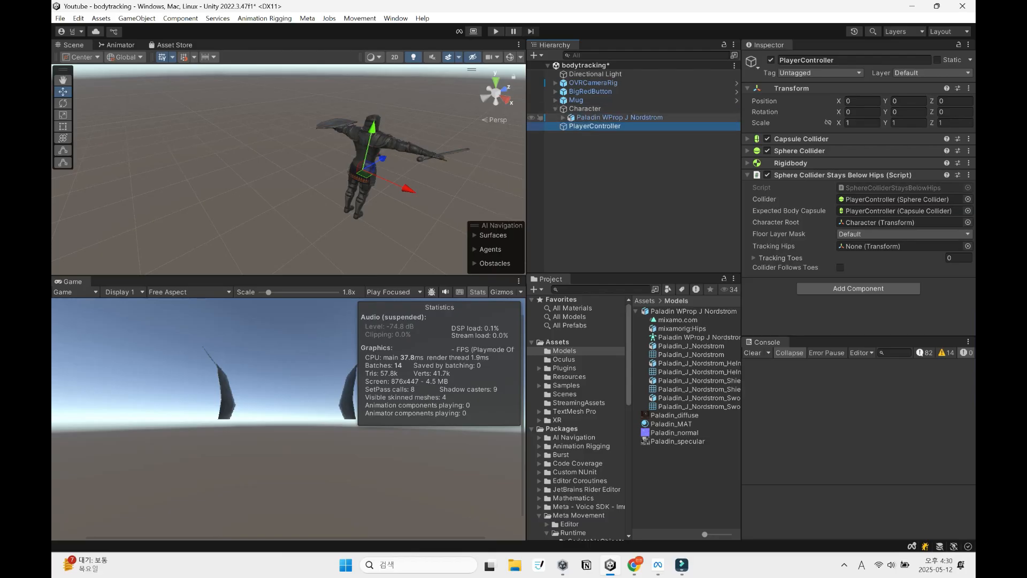
{"action": "left_click", "coordinate": [563, 117]}
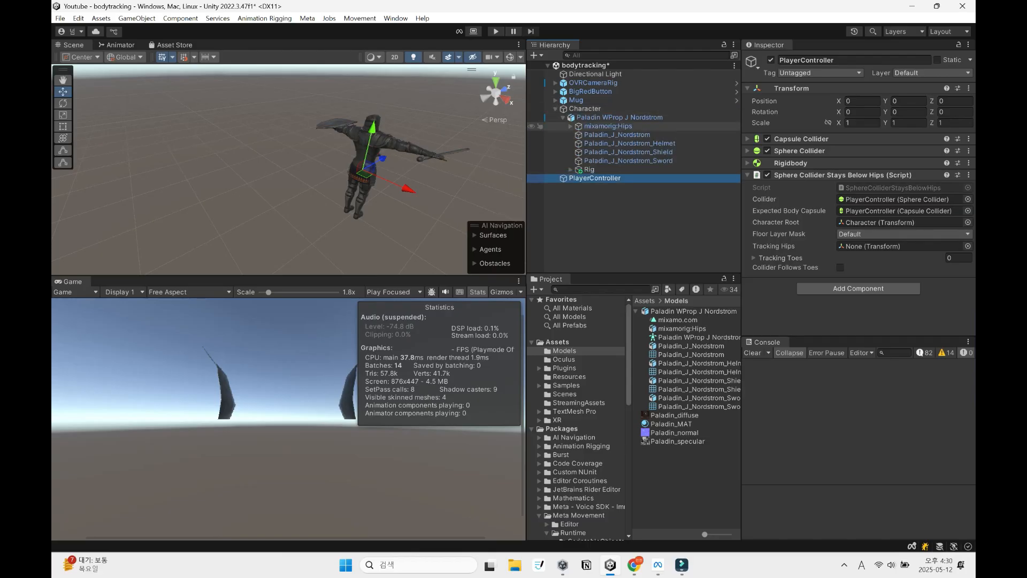
{"action": "left_click", "coordinate": [570, 126]}
{"action": "left_click_drag", "start_coordinate": [608, 126], "coordinate": [899, 246]}
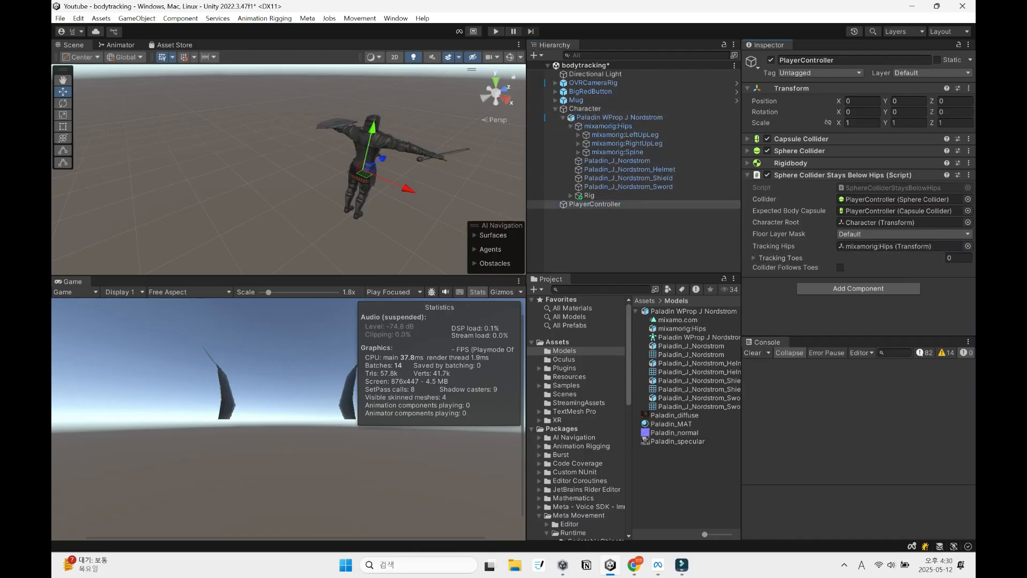
Add two Tracking Toes elements and assign mixamorig:LeftToeBase to Element 0 and mixamorig:RightToeBase to Element 1
{"action": "left_click", "coordinate": [770, 257]}
{"action": "left_click", "coordinate": [943, 284]}
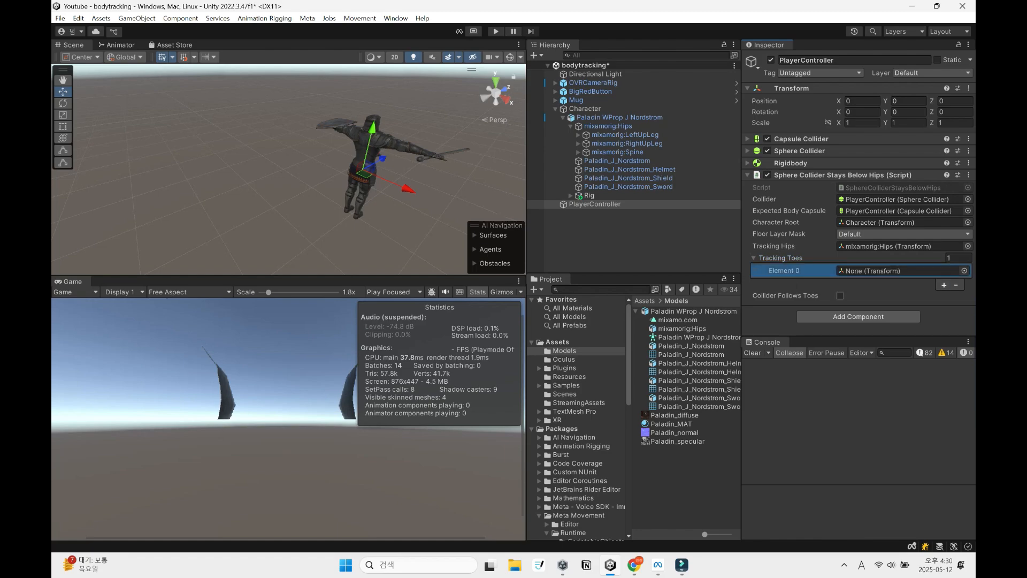
{"action": "left_click", "coordinate": [944, 285]}
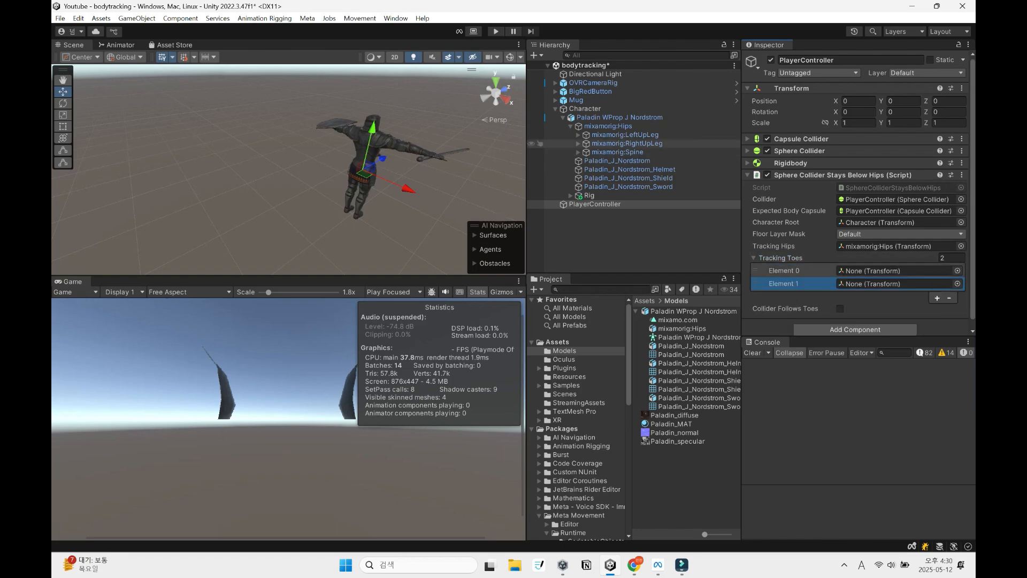
{"action": "left_click", "coordinate": [578, 135], "text": "alt"}
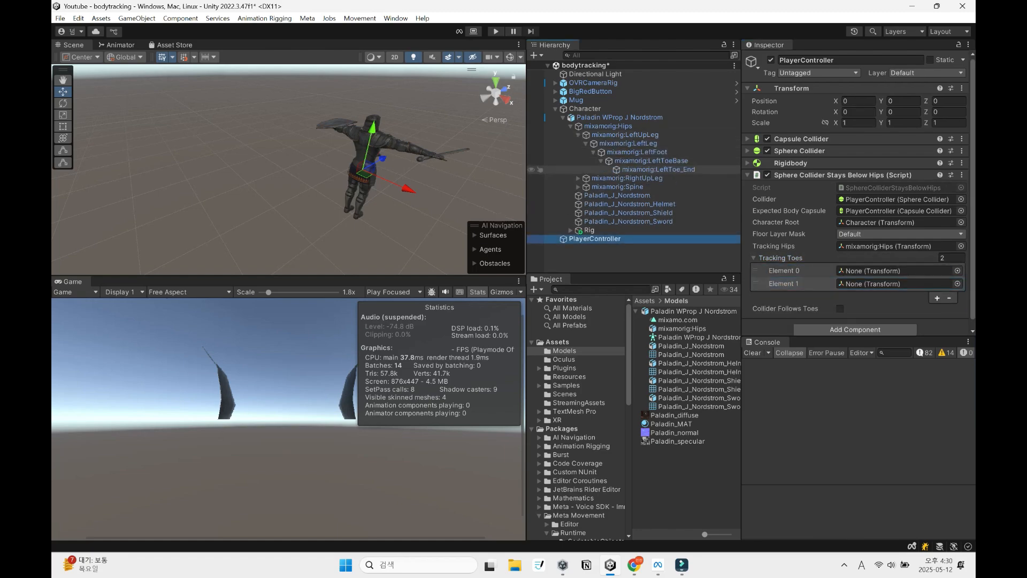
{"action": "left_click_drag", "start_coordinate": [651, 160], "coordinate": [899, 271]}
{"action": "left_click", "coordinate": [578, 178], "text": "alt"}
{"action": "left_click_drag", "start_coordinate": [653, 204], "coordinate": [893, 284]}
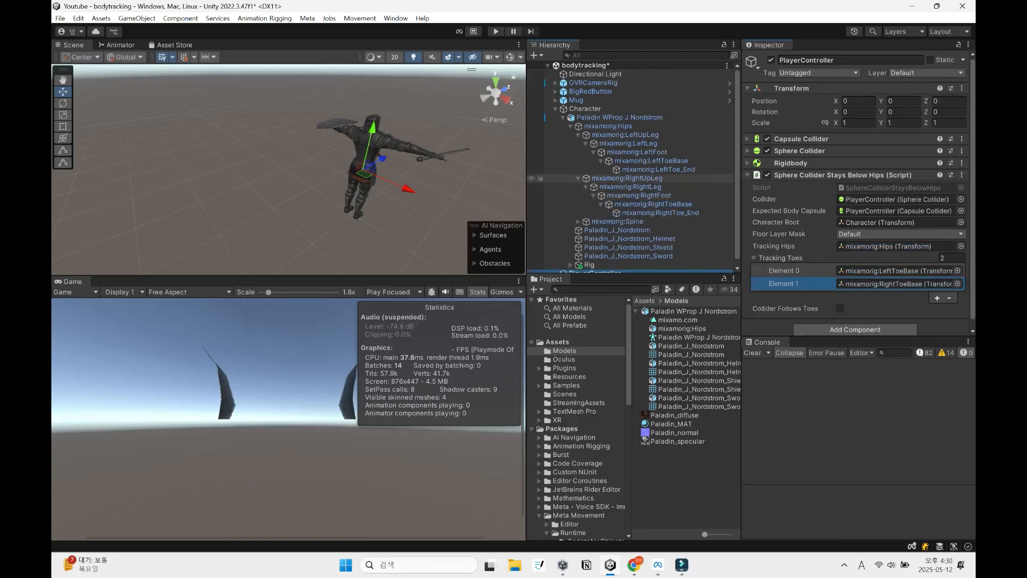
Collapse the Character hierarchy and the Sphere Collider Stays Below Hips settings
{"action": "left_click", "coordinate": [570, 126]}
{"action": "left_click", "coordinate": [563, 117]}
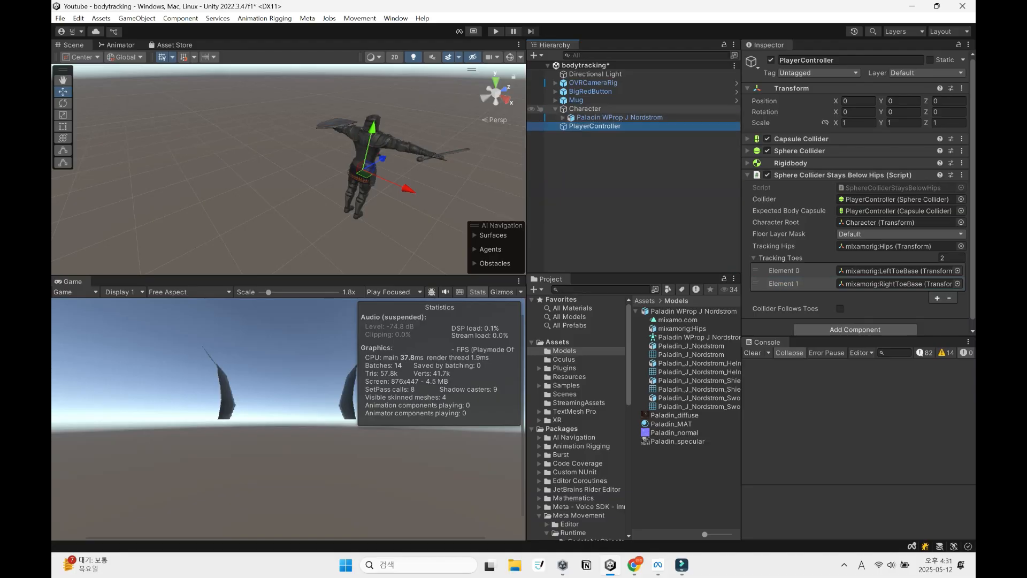
{"action": "left_click", "coordinate": [556, 109]}
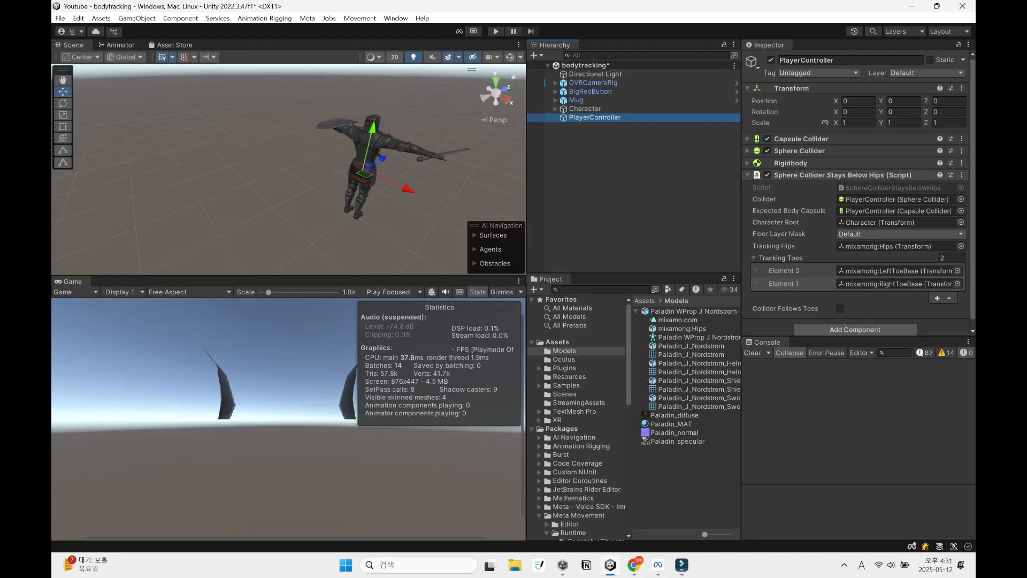
{"action": "scroll", "coordinate": [786, 206], "scroll_direction": "down", "scroll_amount": 1}
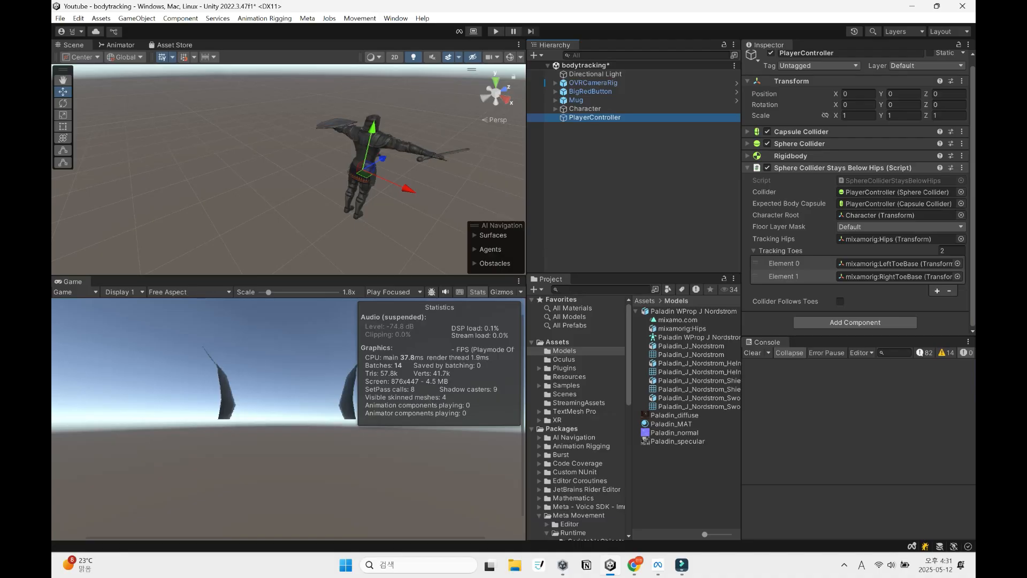
{"action": "left_click", "coordinate": [807, 168]}
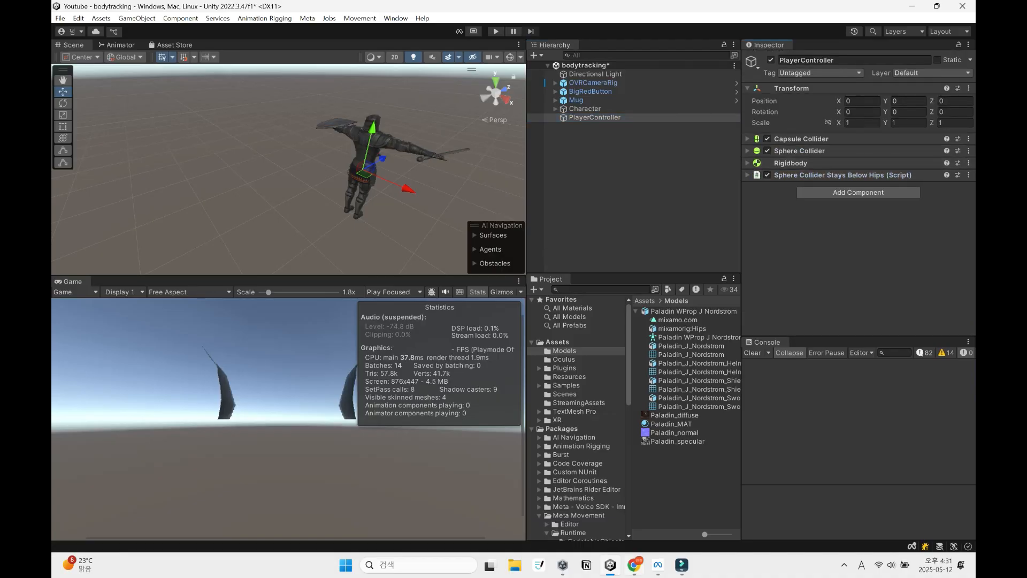
Add the Movement SDK Locomotion script to PlayerController
{"action": "left_click", "coordinate": [858, 192]}
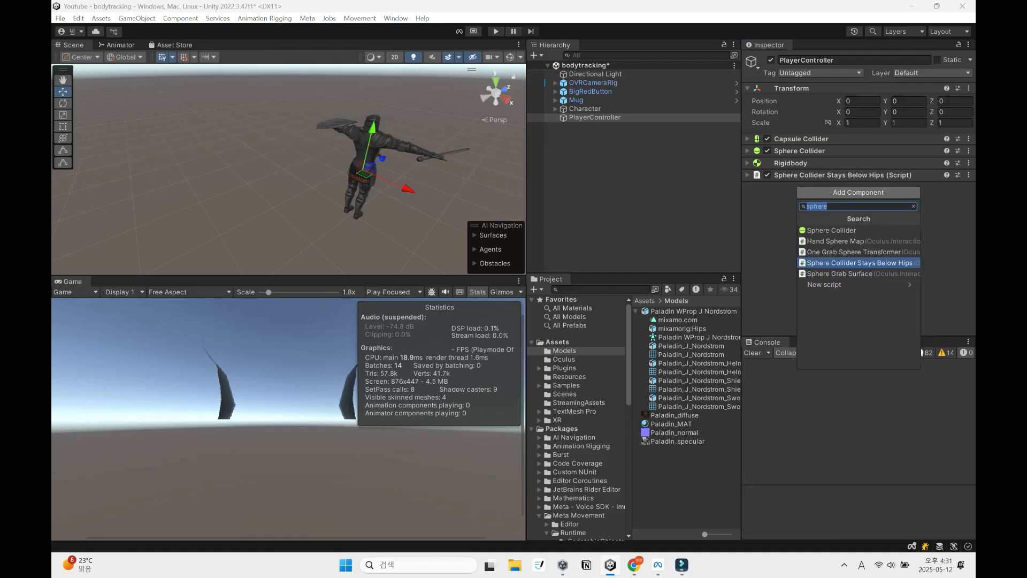
{"action": "type", "text": "movement sdk"}
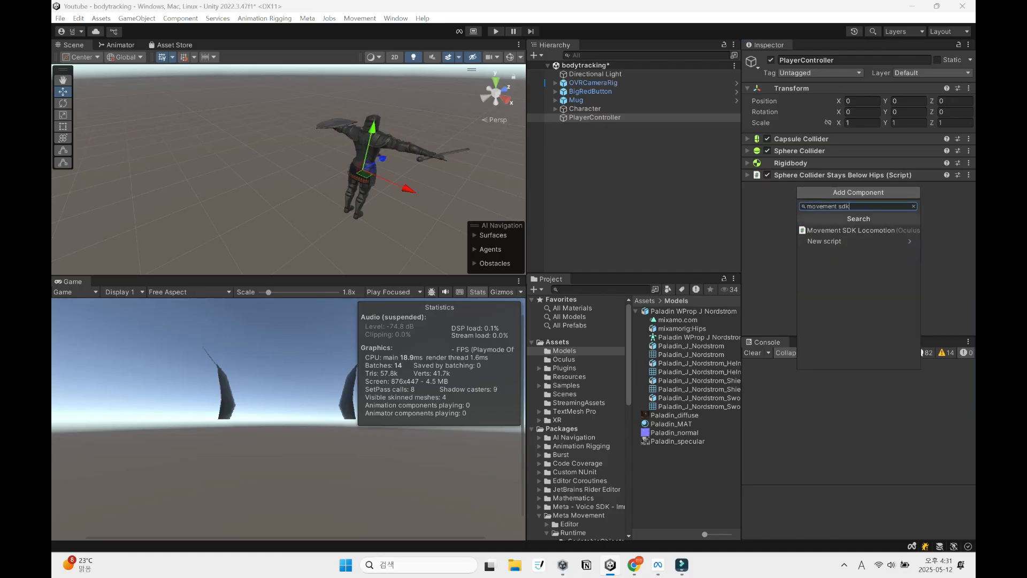
{"action": "key", "text": "Return"}
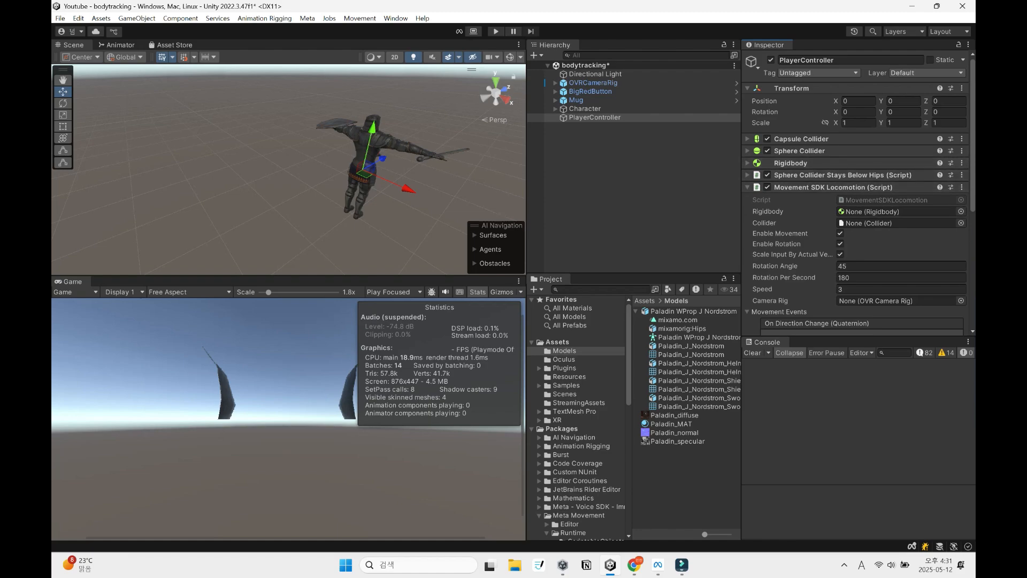
Assign PlayerController's Rigidbody and Sphere Collider to the locomotion script, and set OVRCameraRig as its camera rig
{"action": "left_click_drag", "start_coordinate": [803, 163], "coordinate": [883, 212]}
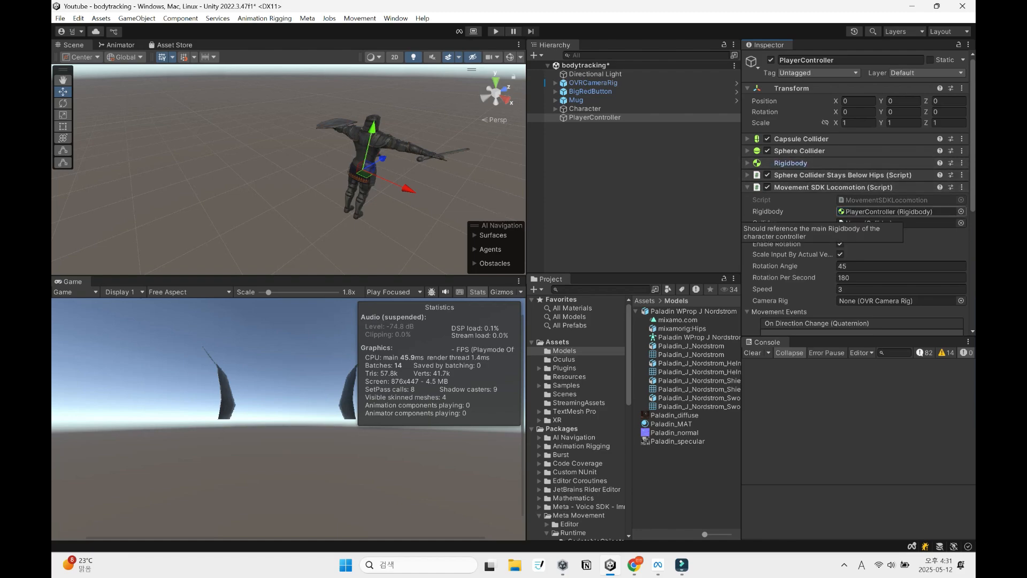
{"action": "left_click_drag", "start_coordinate": [799, 151], "coordinate": [895, 223]}
{"action": "scroll", "coordinate": [856, 241], "scroll_direction": "down", "scroll_amount": 2}
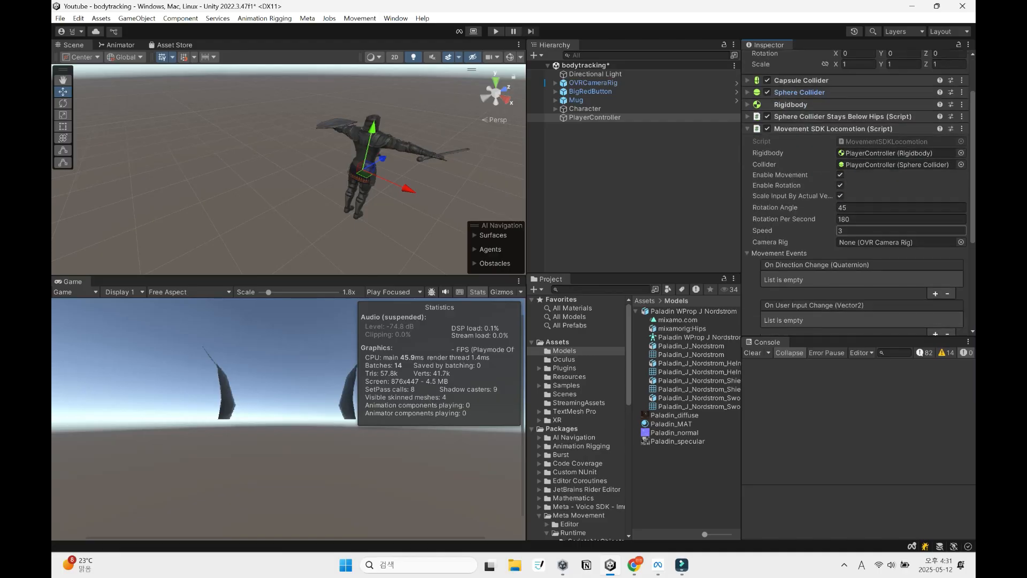
{"action": "scroll", "coordinate": [856, 241], "scroll_direction": "down", "scroll_amount": 1}
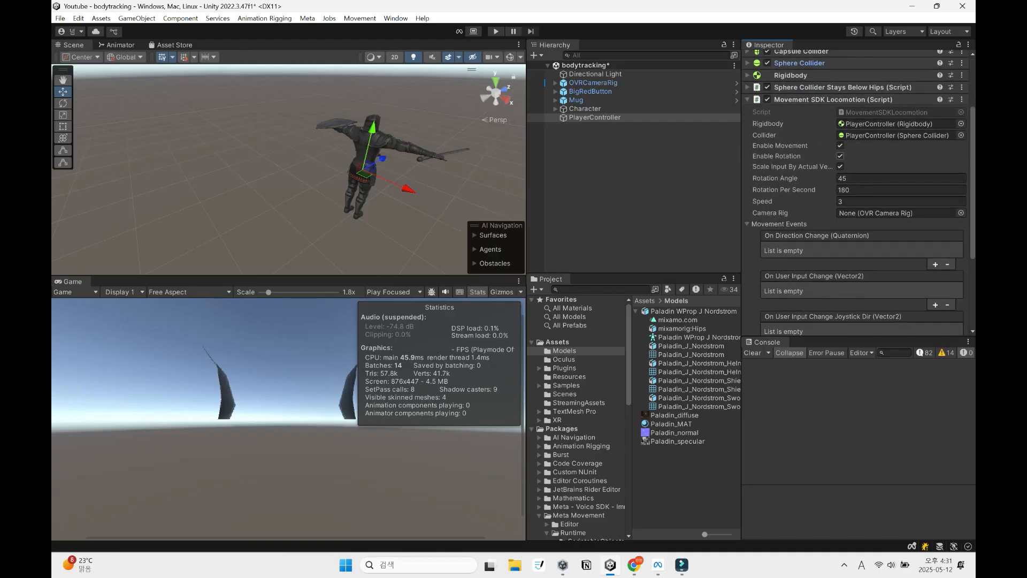
{"action": "left_click_drag", "start_coordinate": [594, 83], "coordinate": [888, 213]}
Add an On User Input Change listener that calls AnimatorHooks.InputHorizontalVertical on the Character object
{"action": "scroll", "coordinate": [888, 213], "scroll_direction": "down", "scroll_amount": 2}
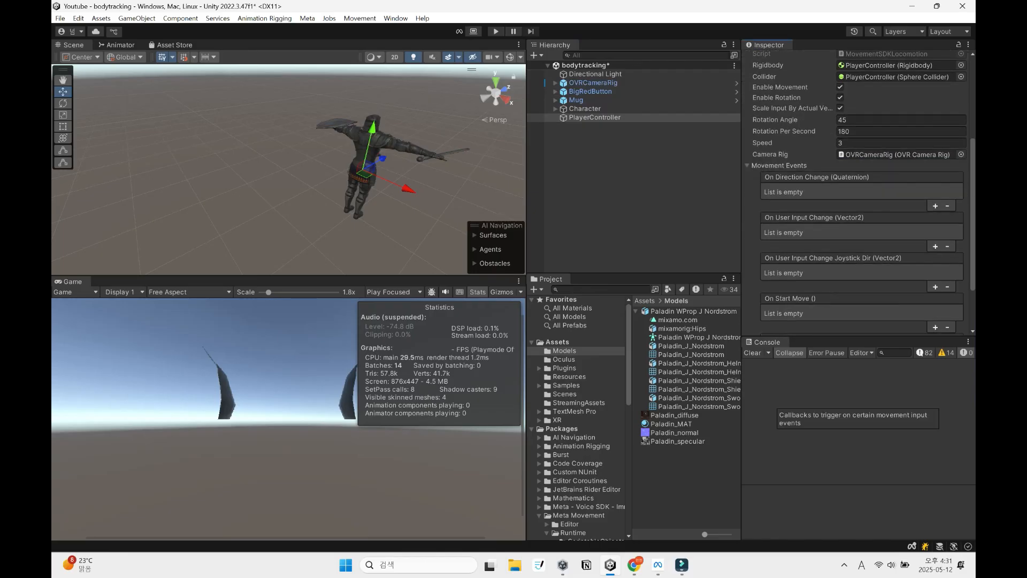
{"action": "left_click", "coordinate": [935, 246]}
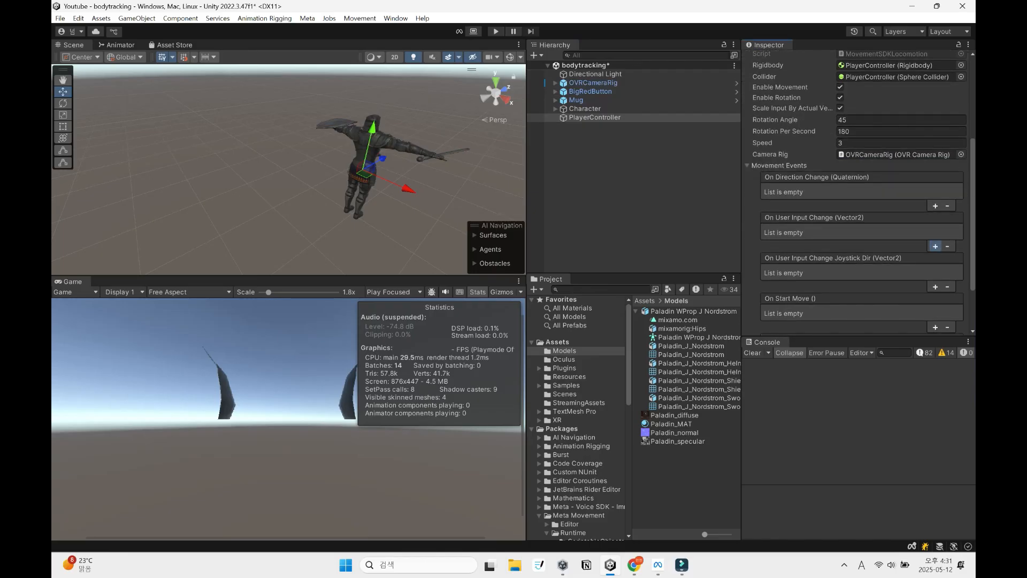
{"action": "scroll", "coordinate": [930, 246], "scroll_direction": "down", "scroll_amount": 1}
{"action": "left_click_drag", "start_coordinate": [585, 109], "coordinate": [799, 216]}
{"action": "left_click", "coordinate": [893, 204]}
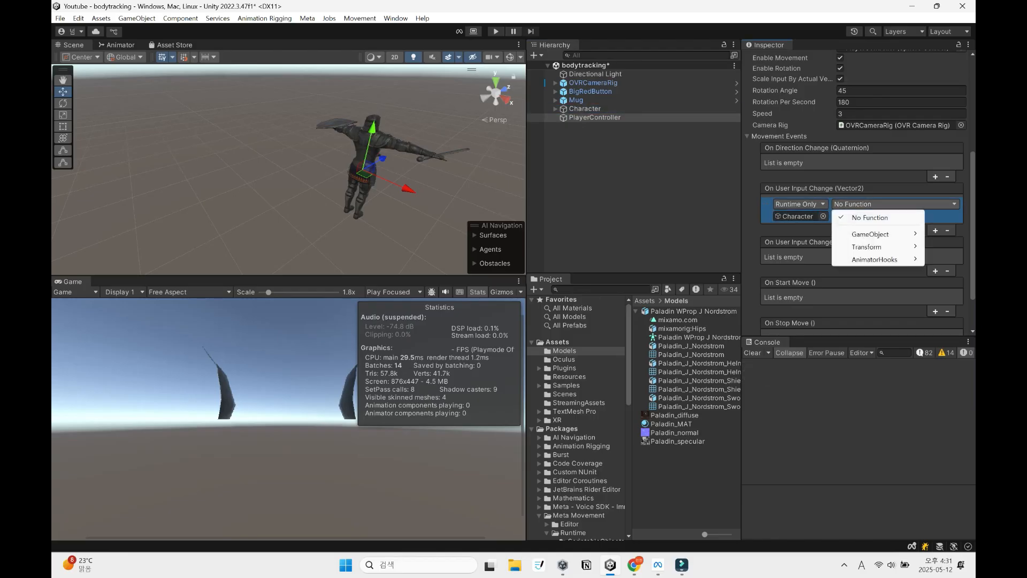
{"action": "mouse_move", "coordinate": [883, 258]}
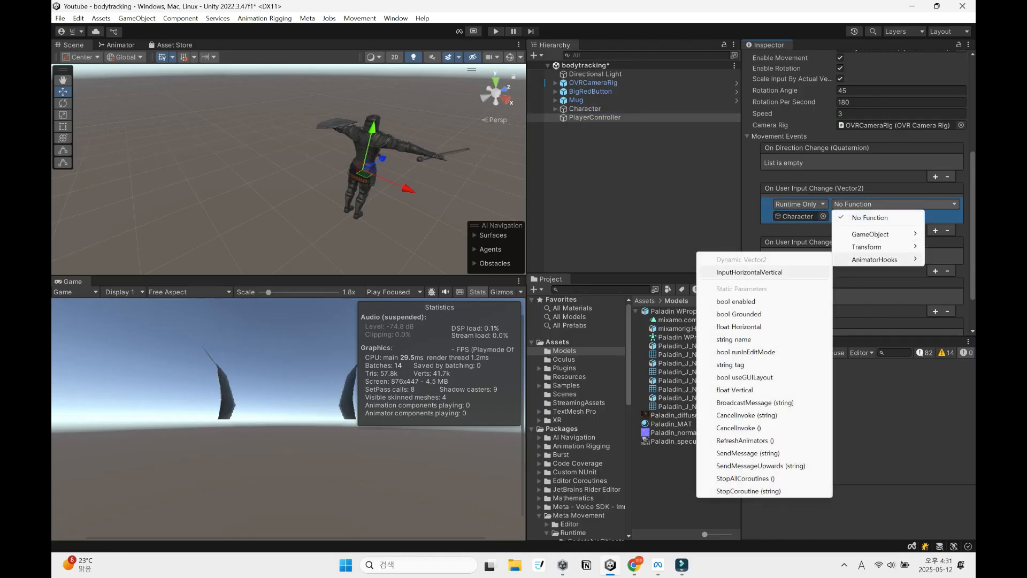
{"action": "left_click", "coordinate": [749, 271]}
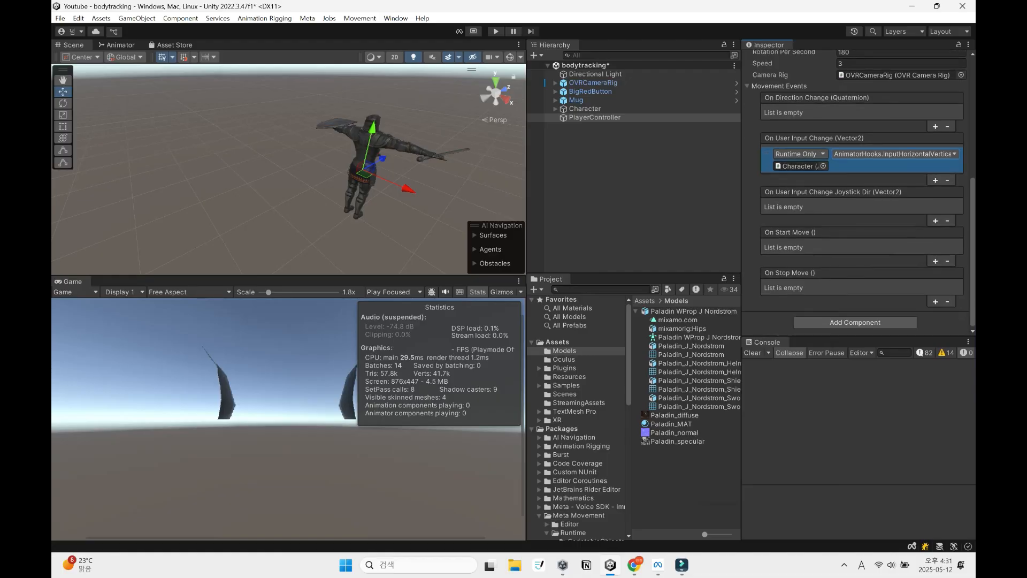
Add an empty listener to both the On Start Move and On Stop Move events and save the scene
{"action": "scroll", "coordinate": [856, 310], "scroll_direction": "down", "scroll_amount": 2}
{"action": "left_click", "coordinate": [935, 261]}
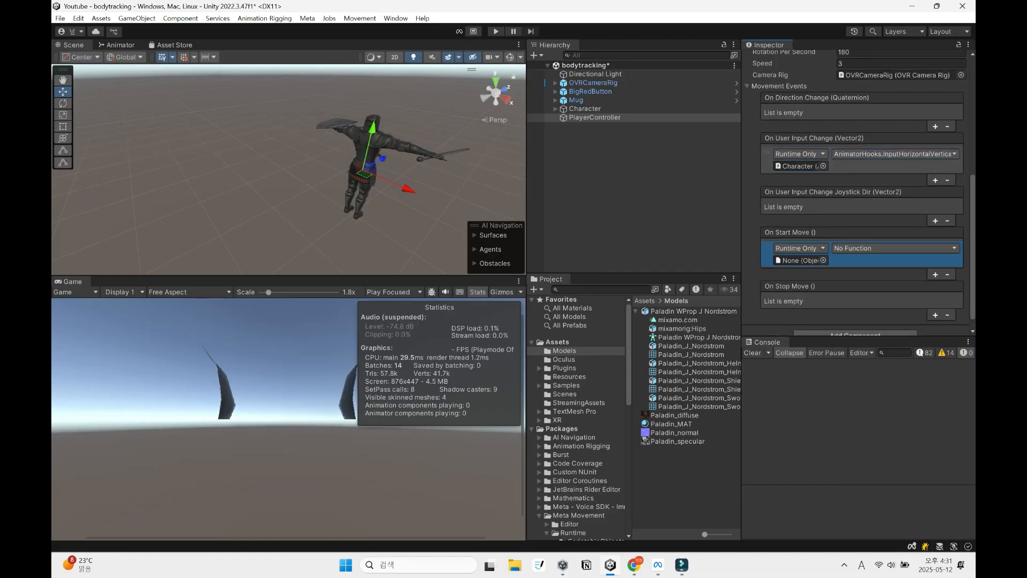
{"action": "left_click", "coordinate": [935, 316]}
{"action": "scroll", "coordinate": [935, 315], "scroll_direction": "down", "scroll_amount": 1}
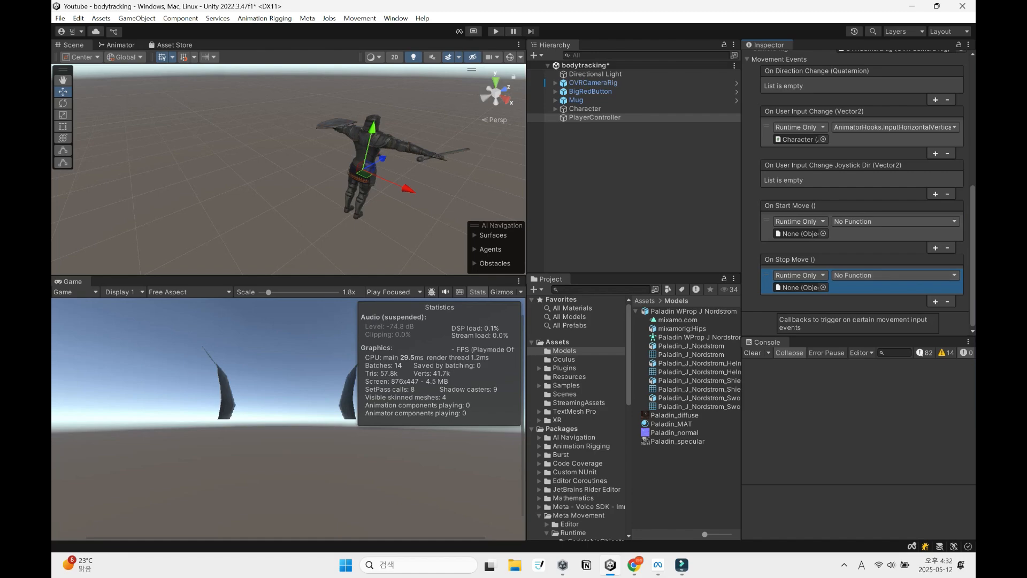
{"action": "key", "text": "ctrl+s"}
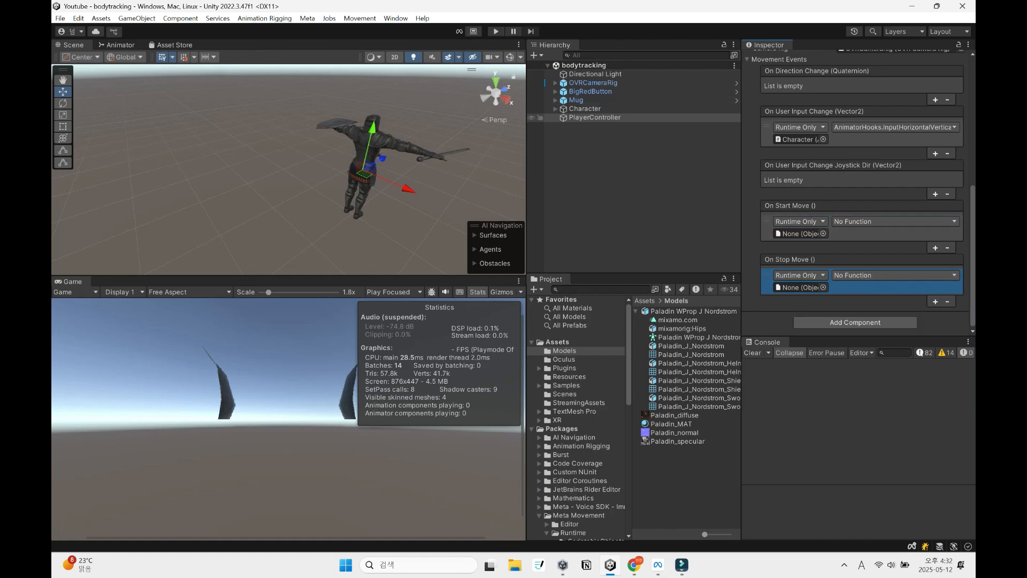
Create an empty child object under PlayerController and name it Controls
{"action": "left_click", "coordinate": [594, 117]}
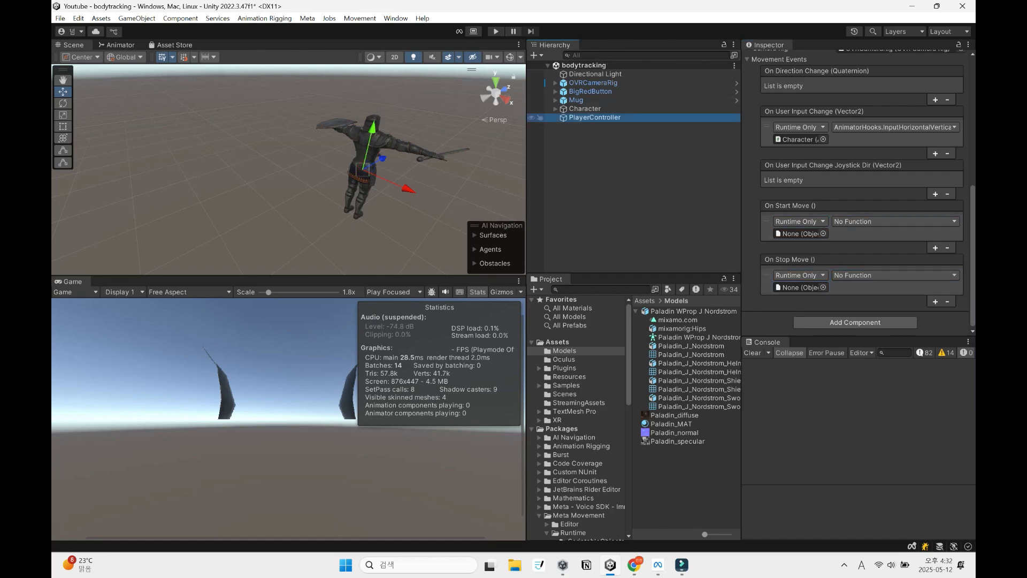
{"action": "key", "text": "alt+shift+n"}
{"action": "type", "text": "Con"}
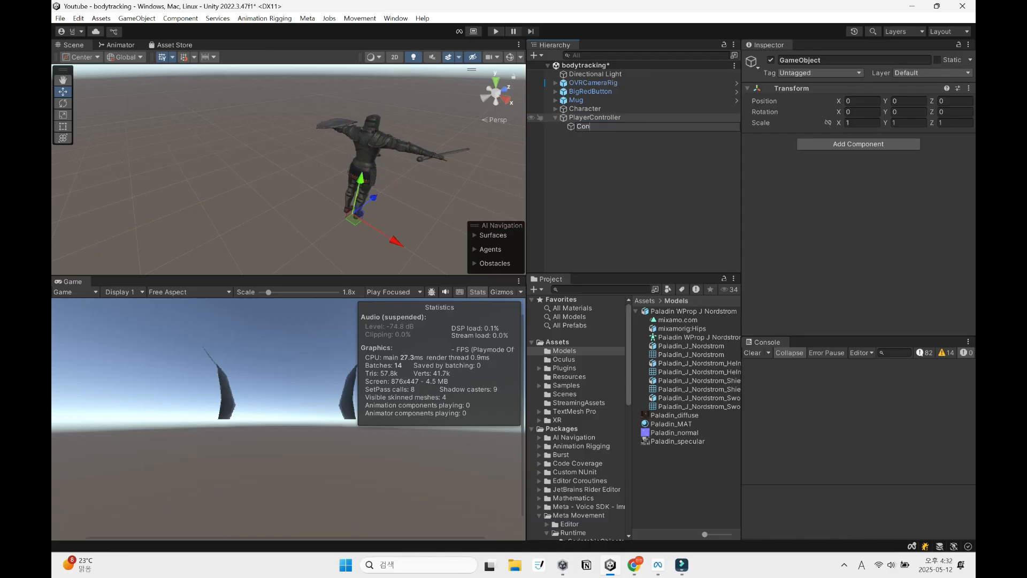
{"action": "type", "text": "trols"}
{"action": "key", "text": "Return"}
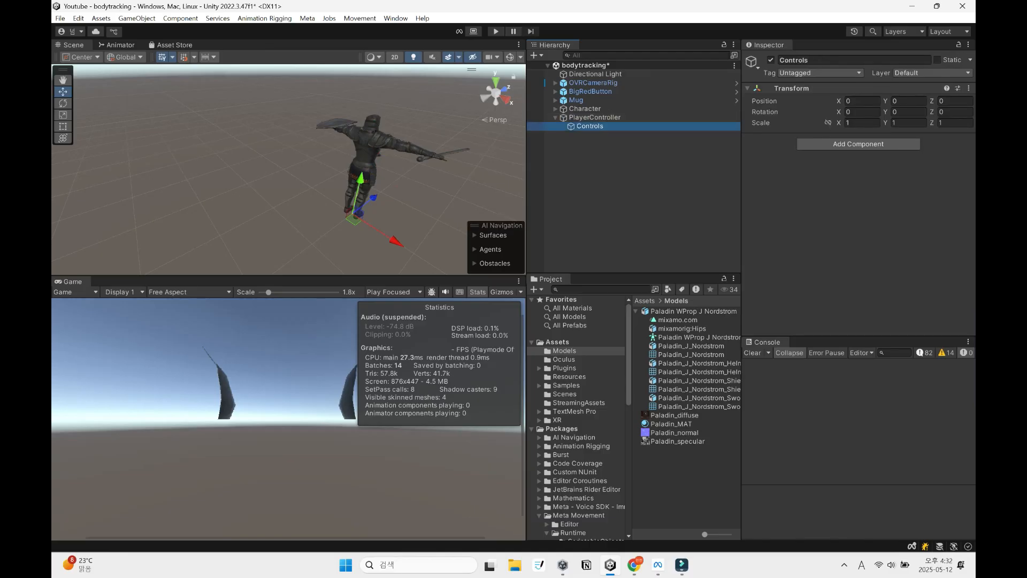
Add the OVR Input Binding script to the Controls object
{"action": "key", "text": "ctrl+shift+a"}
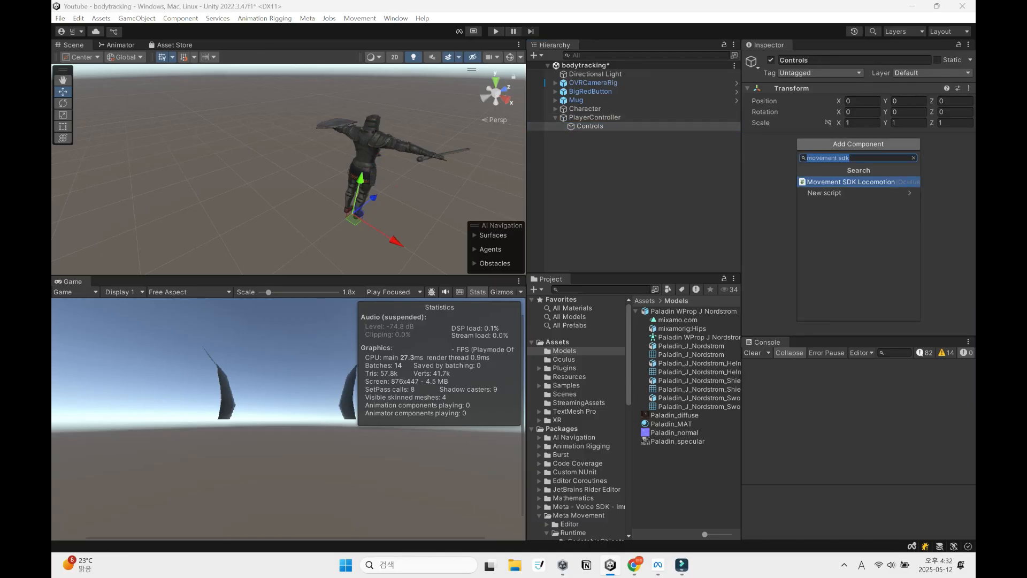
{"action": "type", "text": "ovr inpu"}
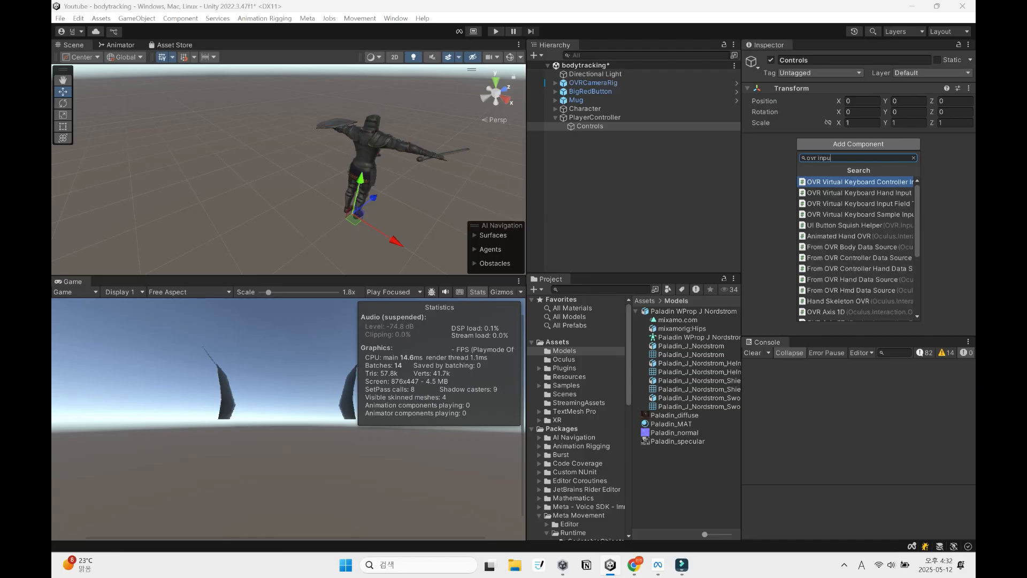
{"action": "type", "text": "t bin"}
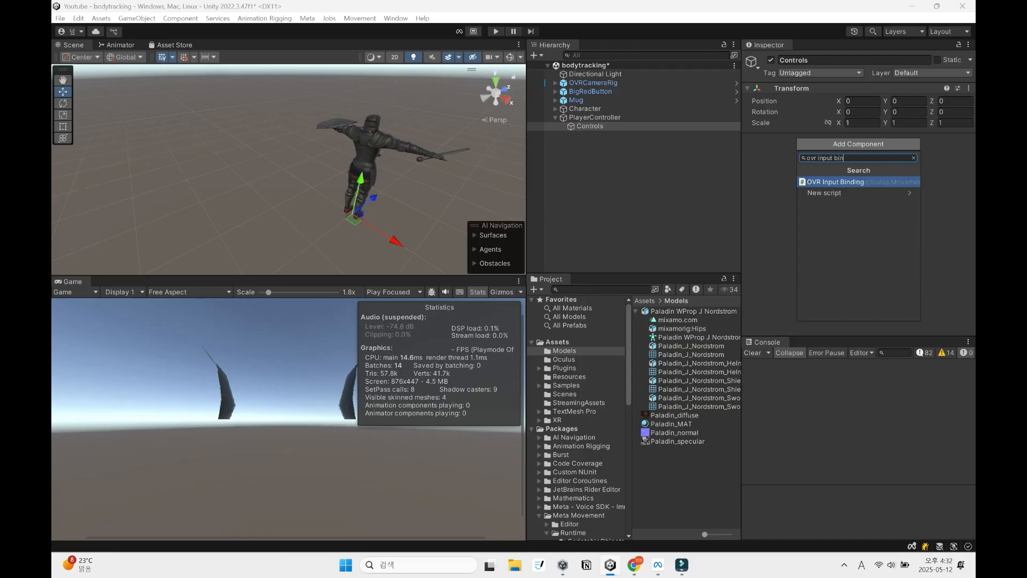
{"action": "key", "text": "Return"}
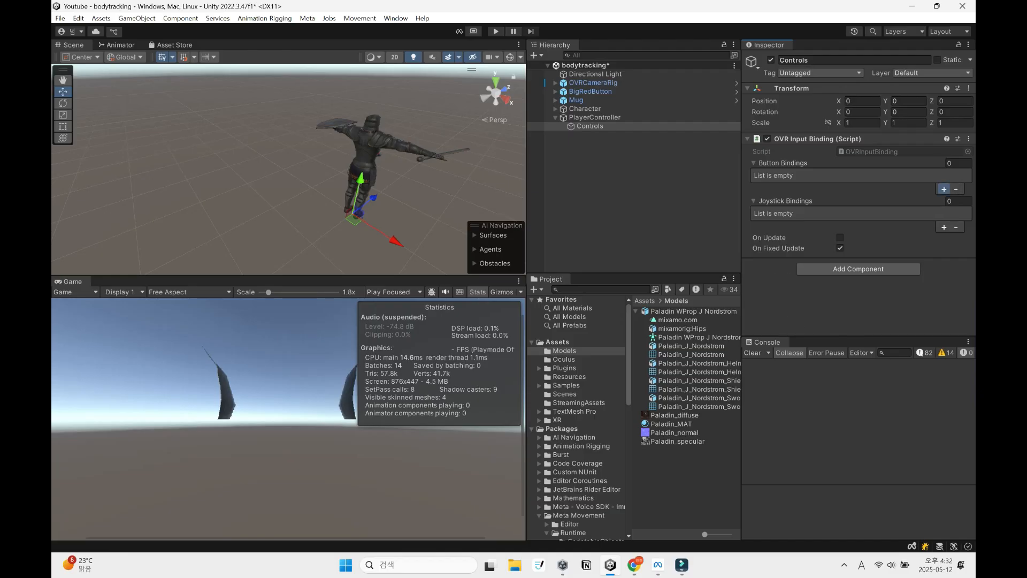
Add two button bindings and name them Snap Turn Left and Snap Turn Right
{"action": "left_click", "coordinate": [944, 188]}
{"action": "left_click", "coordinate": [937, 266]}
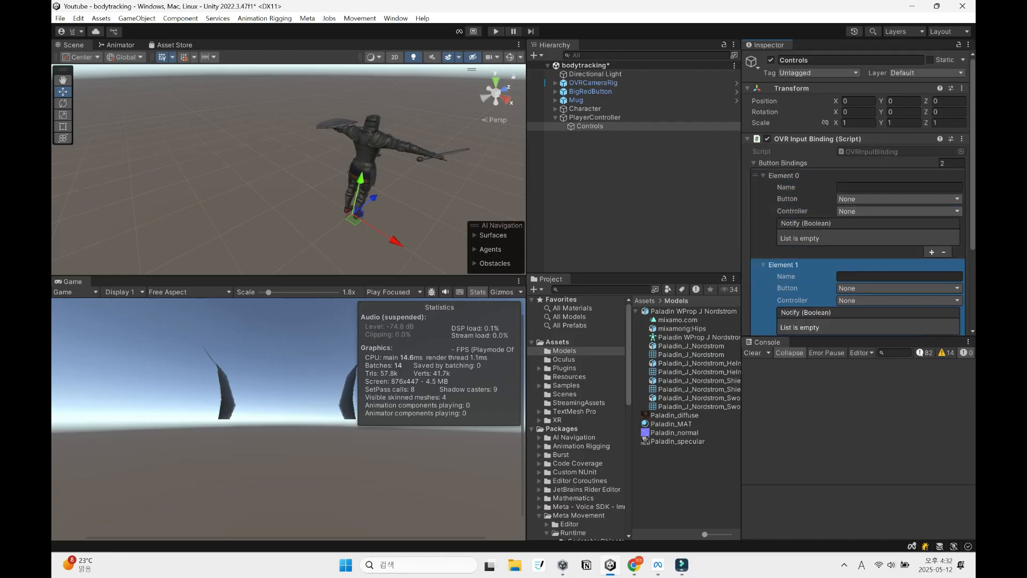
{"action": "left_click", "coordinate": [899, 188]}
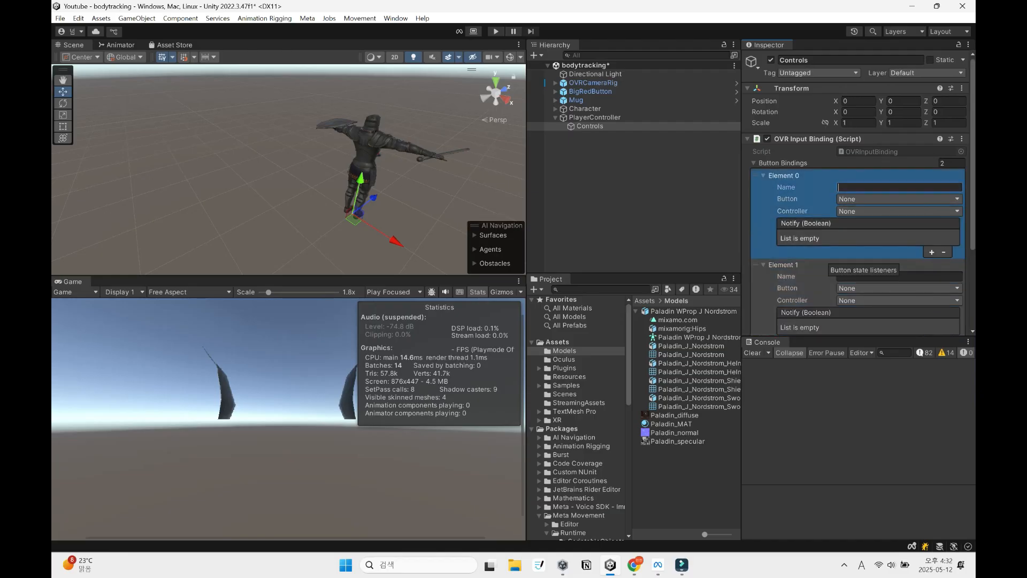
{"action": "type", "text": "Snap Turn Left"}
{"action": "key", "text": "Return"}
{"action": "key", "text": "ctrl+c"}
{"action": "left_click", "coordinate": [888, 277]}
{"action": "key", "text": "ctrl+v"}
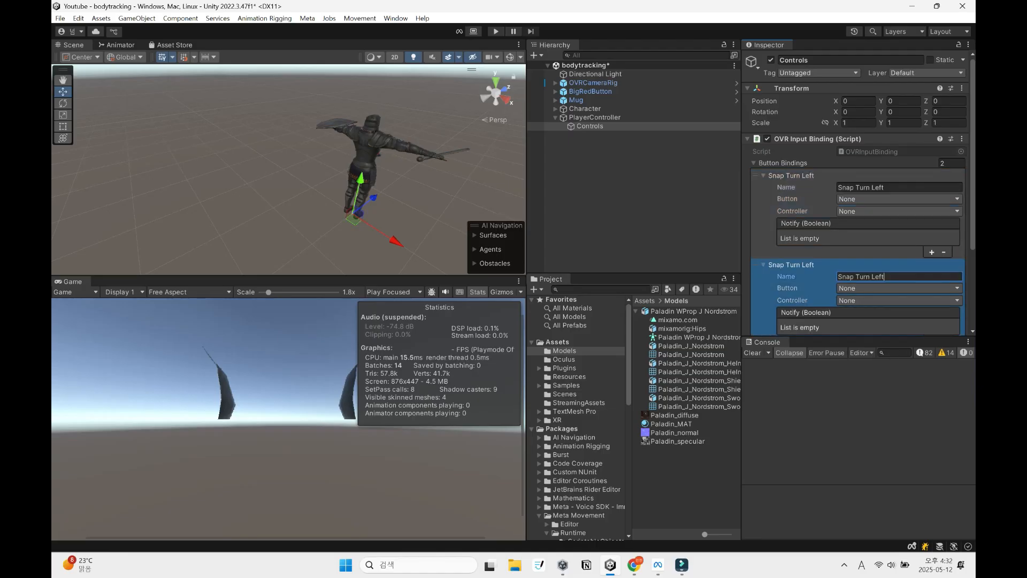
{"action": "key", "text": "shift+Left"}
{"action": "type", "text": "Righ"}
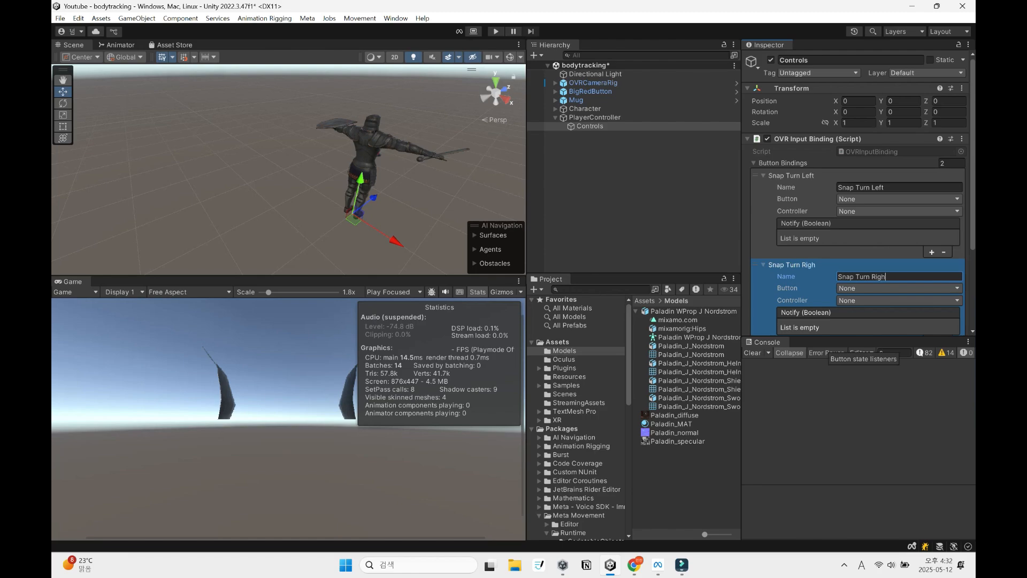
Set the Snap Turn Left binding's button to Secondary Thumbstick Left and its controller to Touch
{"action": "left_click", "coordinate": [898, 288]}
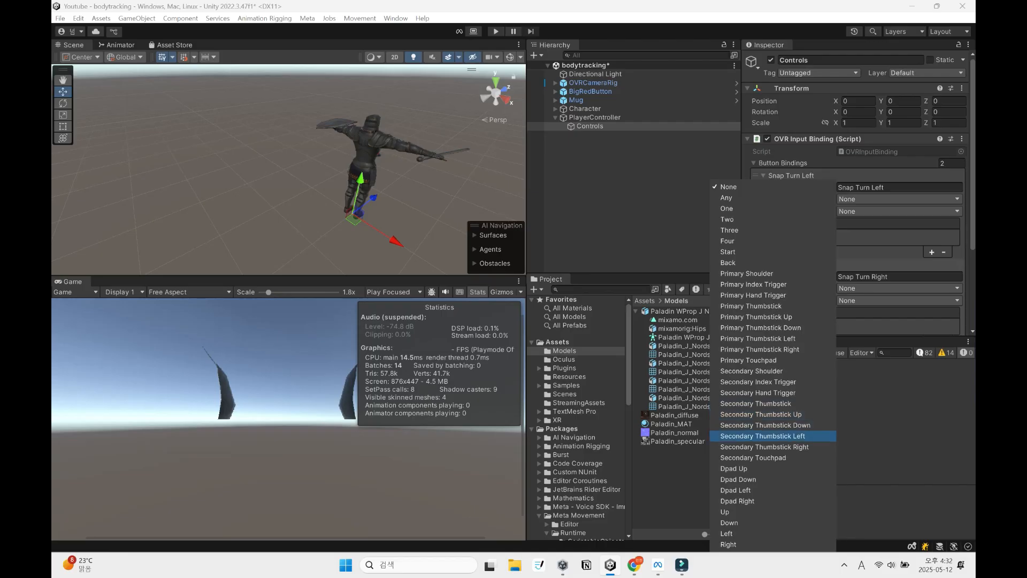
{"action": "left_click", "coordinate": [762, 436]}
{"action": "left_click", "coordinate": [898, 211]}
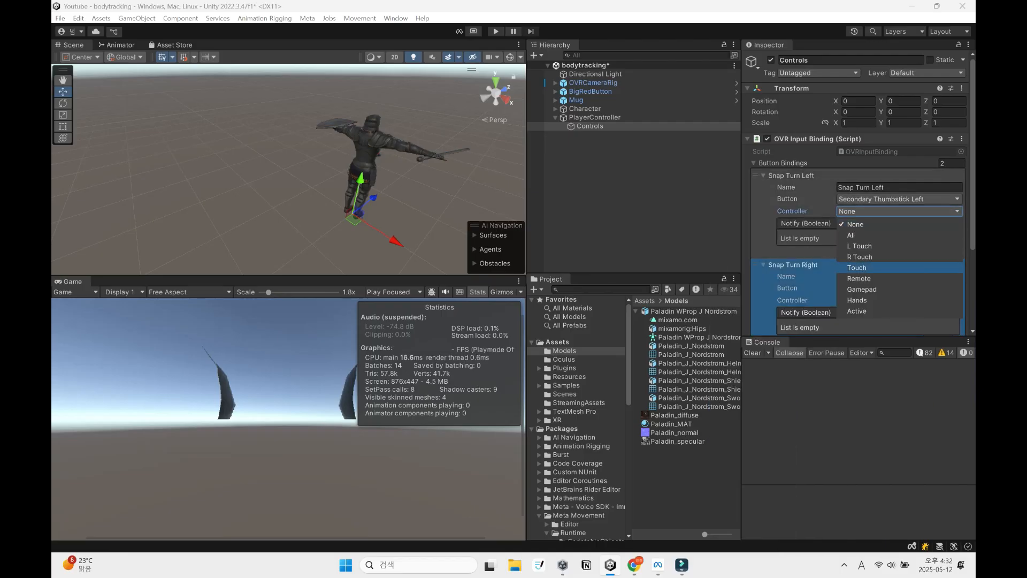
{"action": "left_click", "coordinate": [809, 253]}
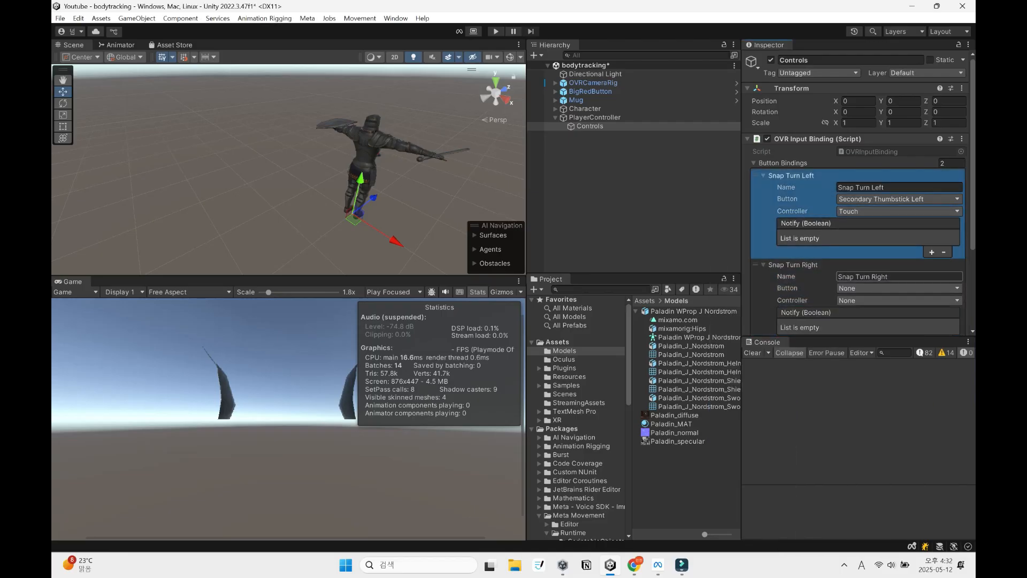
Set the Snap Turn Right binding's button to Secondary Thumbstick Right and its controller to Touch
{"action": "left_click", "coordinate": [899, 289]}
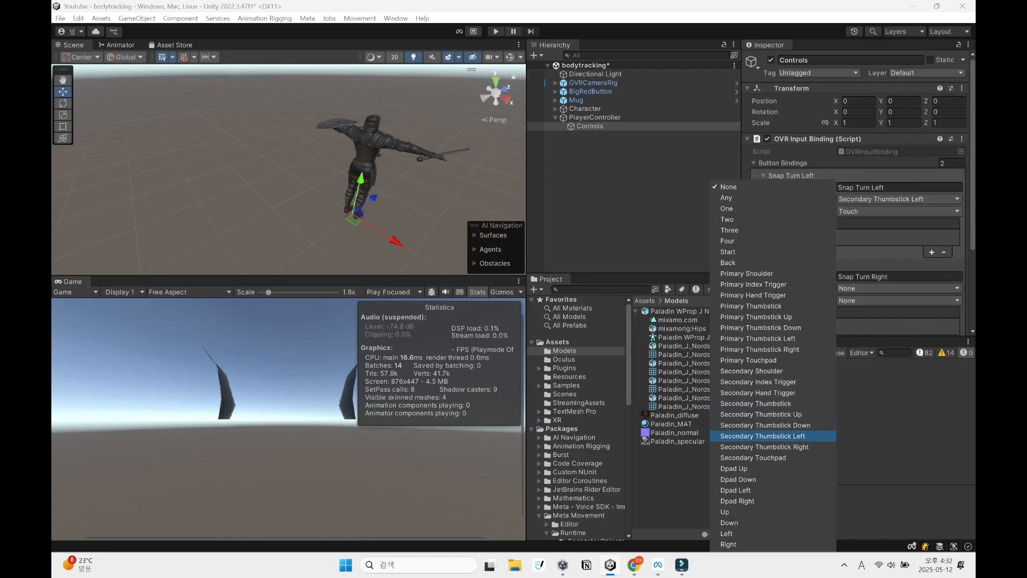
{"action": "left_click", "coordinate": [764, 447]}
{"action": "left_click", "coordinate": [899, 301]}
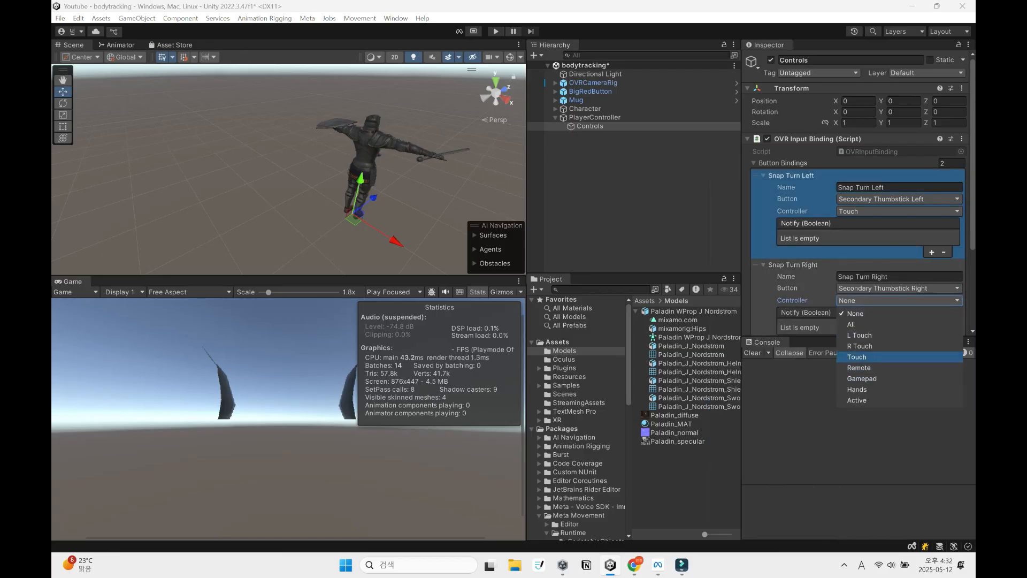
{"action": "left_click", "coordinate": [856, 357]}
Add a Notify listener to both snap turn bindings and point Snap Turn Left's at PlayerController's MovementSDKLocomotion.SnapTurnLeft
{"action": "left_click", "coordinate": [810, 252]}
{"action": "left_click", "coordinate": [931, 252]}
{"action": "scroll", "coordinate": [932, 262], "scroll_direction": "down", "scroll_amount": 1}
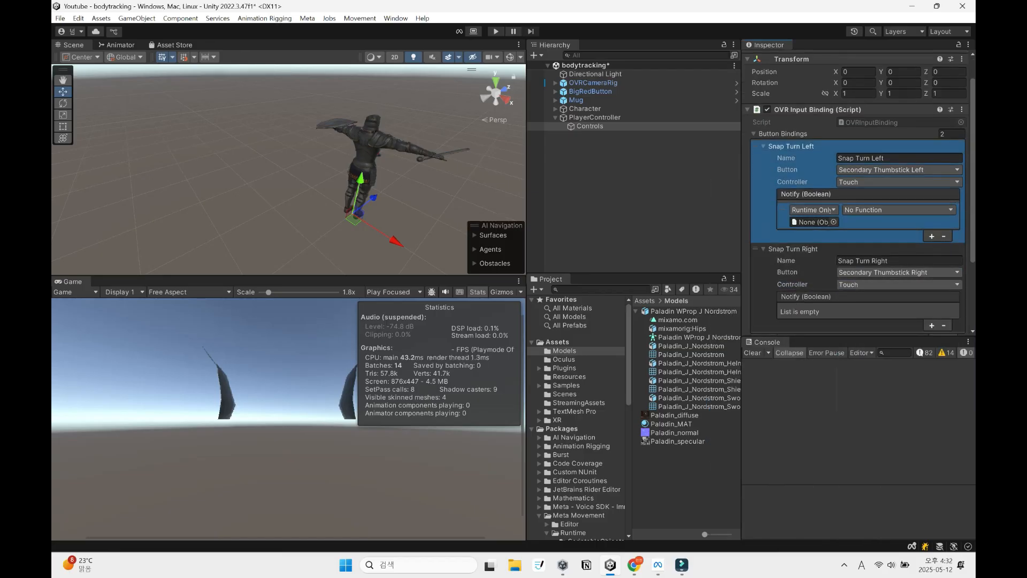
{"action": "left_click", "coordinate": [932, 325]}
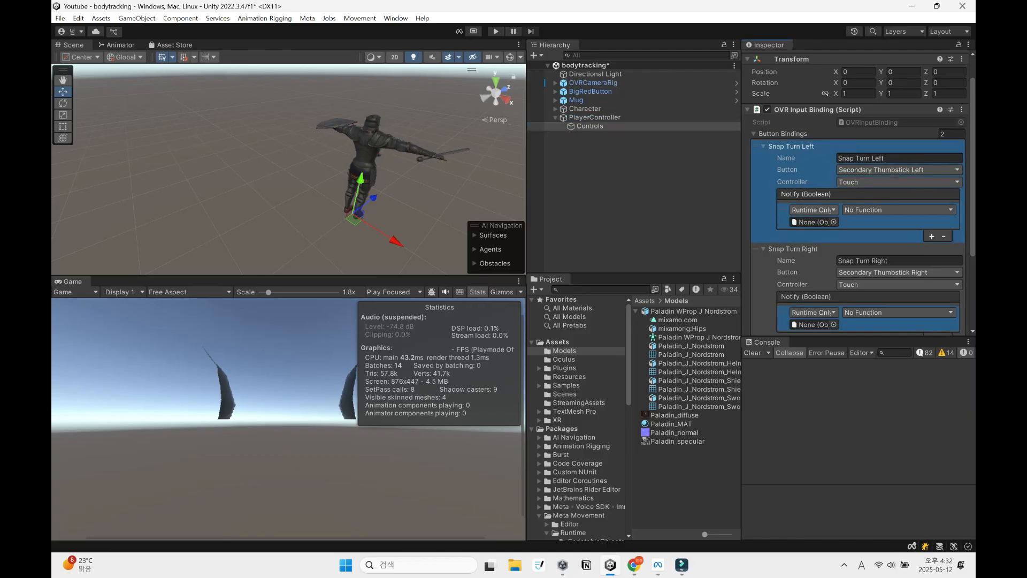
{"action": "left_click", "coordinate": [898, 210]}
{"action": "mouse_move", "coordinate": [904, 316]}
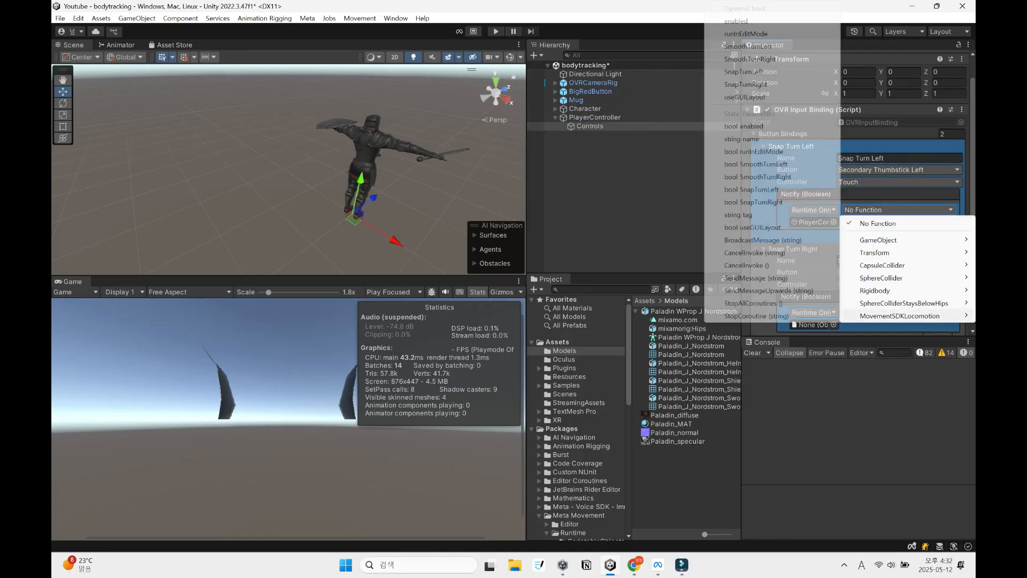
{"action": "left_click", "coordinate": [748, 72]}
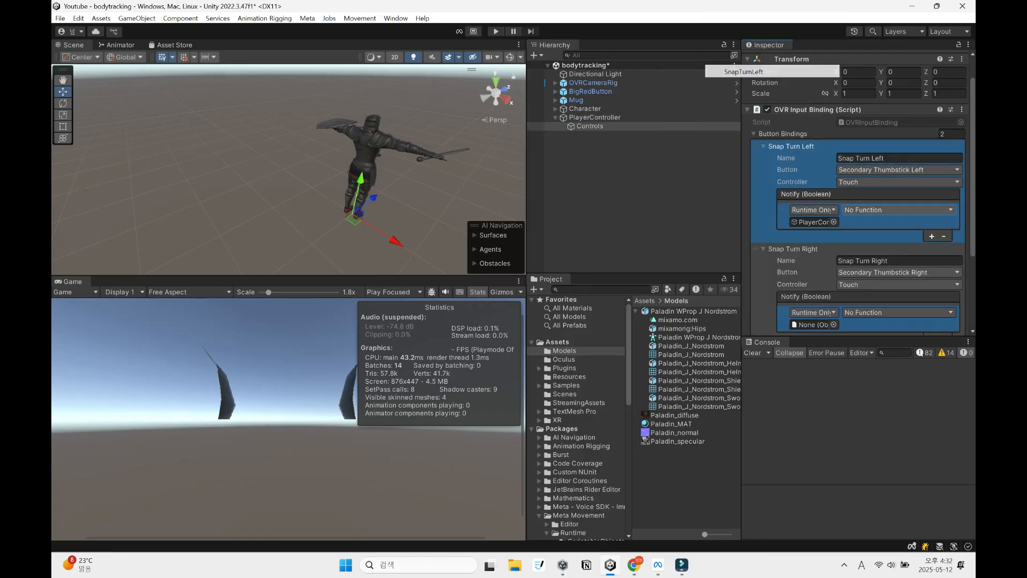
Assign PlayerController to Snap Turn Right's Notify listener and choose the dynamic MovementSDKLocomotion.SnapTurnRight function
{"action": "scroll", "coordinate": [861, 236], "scroll_direction": "down", "scroll_amount": 1}
{"action": "left_click_drag", "start_coordinate": [594, 118], "coordinate": [812, 266]}
{"action": "left_click", "coordinate": [899, 254]}
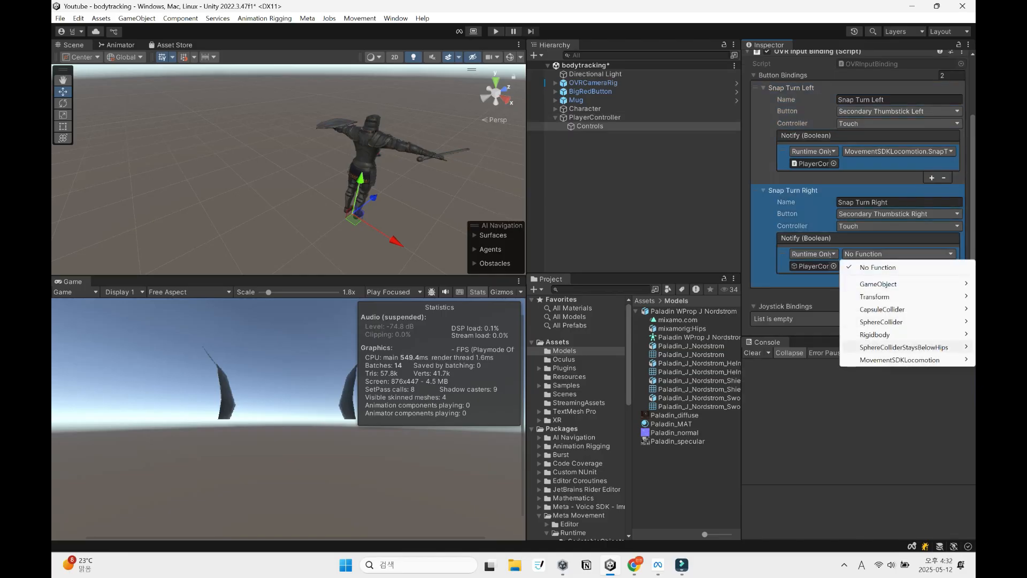
{"action": "mouse_move", "coordinate": [904, 360]}
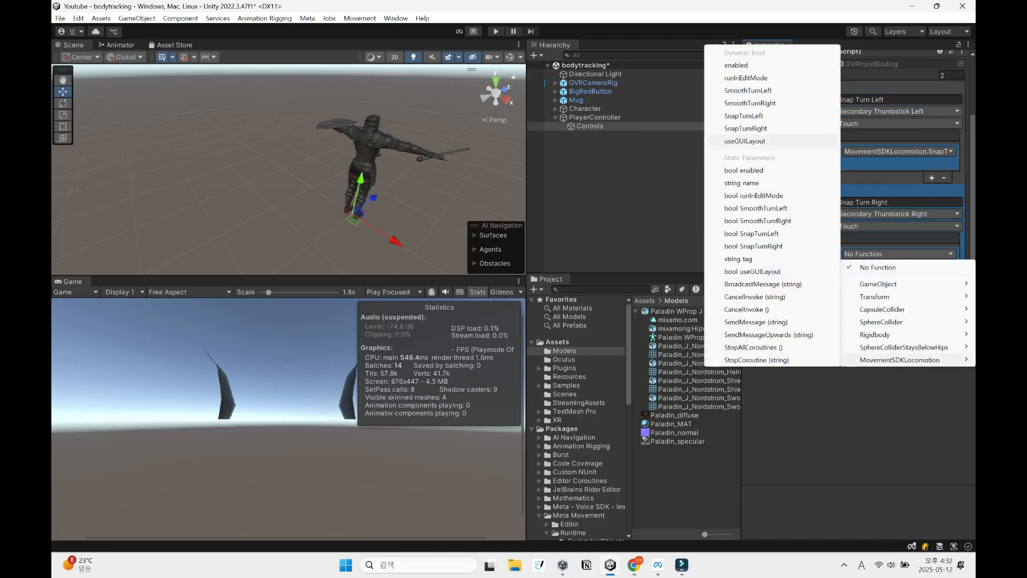
{"action": "left_click", "coordinate": [746, 129]}
Add a joystick binding named Move with its axis set to Secondary Thumbstick
{"action": "scroll", "coordinate": [936, 281], "scroll_direction": "down", "scroll_amount": 3}
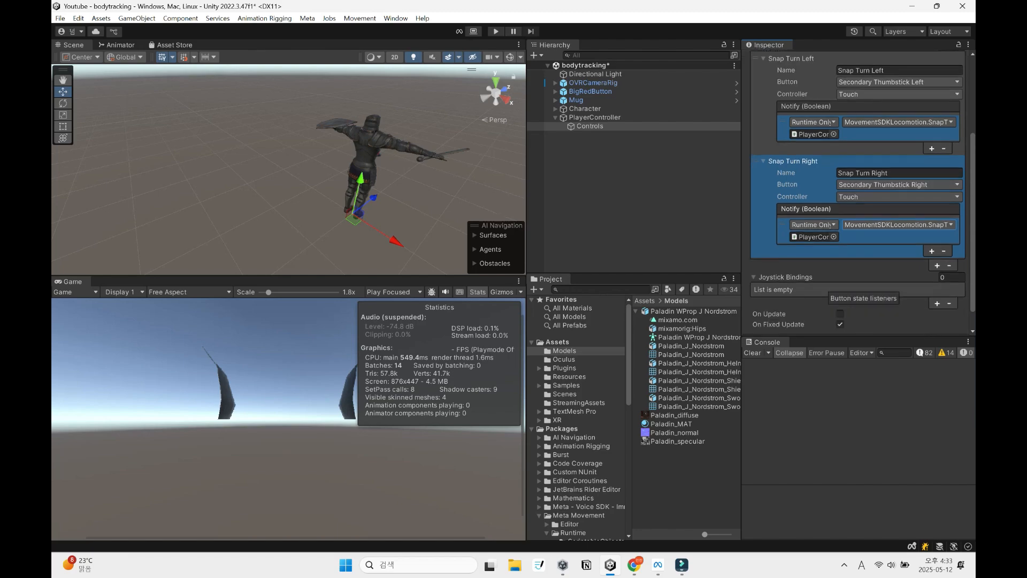
{"action": "left_click", "coordinate": [937, 281]}
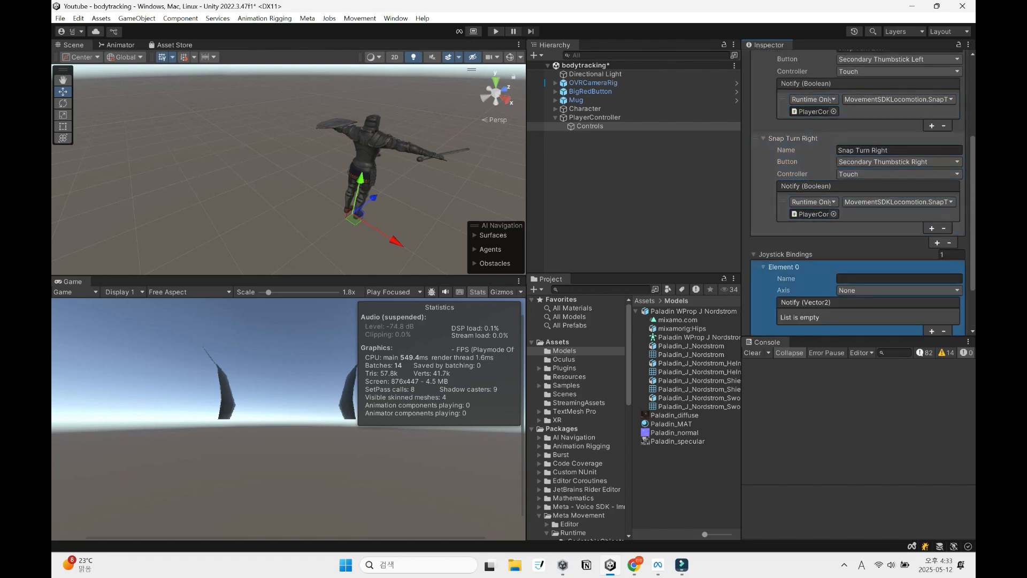
{"action": "scroll", "coordinate": [937, 280], "scroll_direction": "down", "scroll_amount": 3}
{"action": "left_click", "coordinate": [898, 220]}
{"action": "type", "text": "Move"}
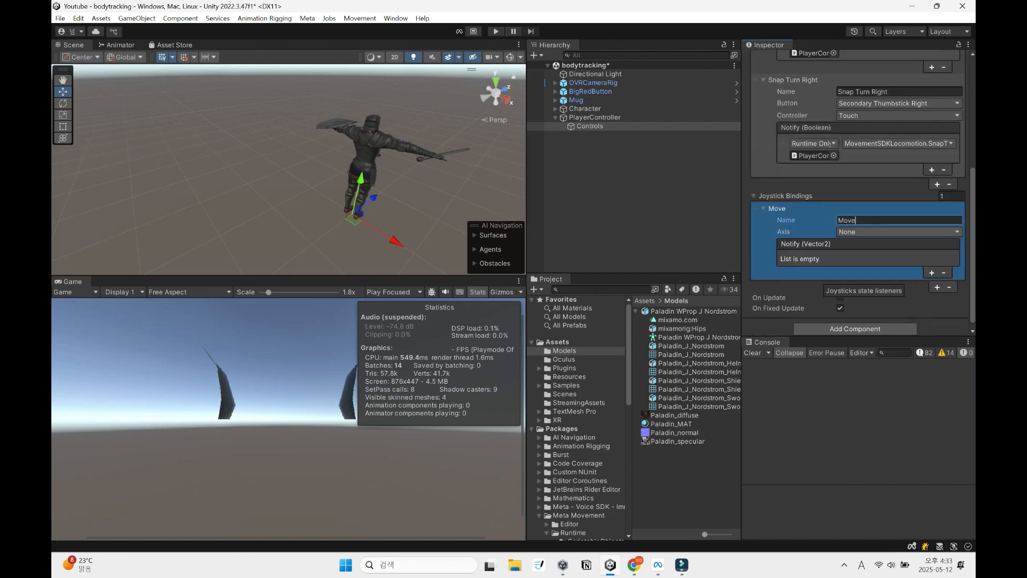
{"action": "left_click", "coordinate": [899, 232]}
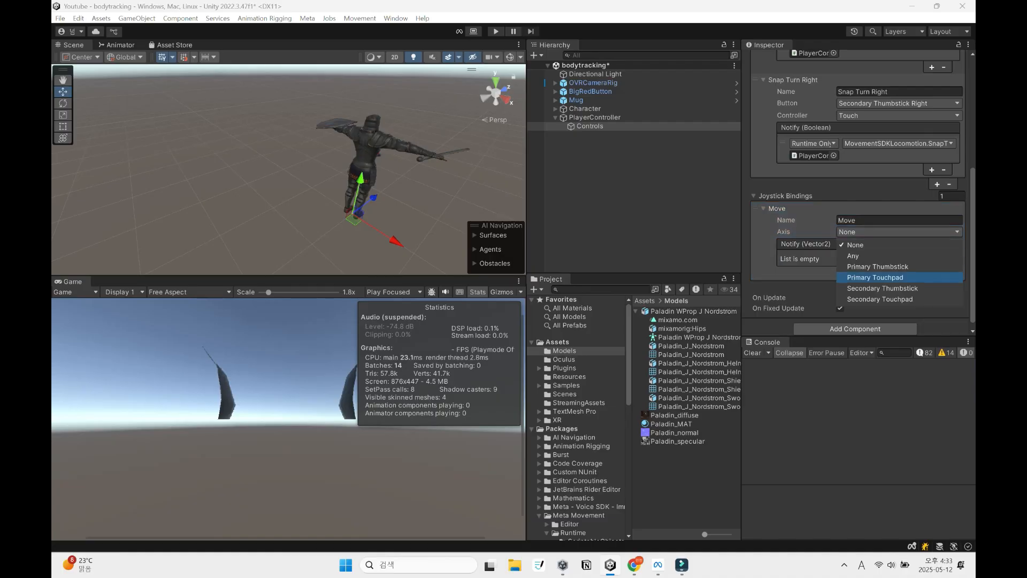
{"action": "left_click", "coordinate": [883, 288]}
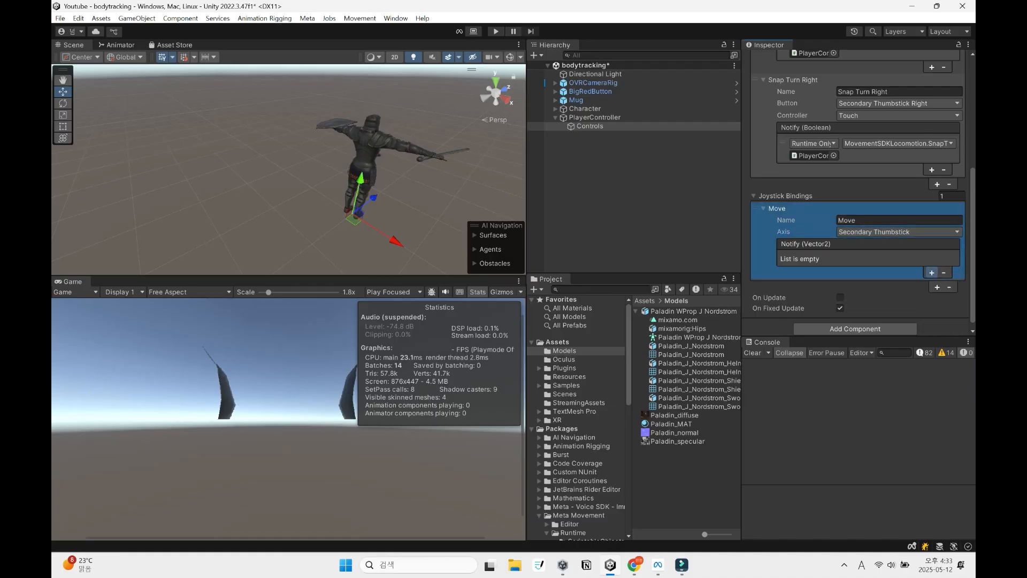
Add a Notify listener to the Move binding targeting PlayerController and choose the dynamic MovementSDKLocomotion.UserInput function
{"action": "left_click", "coordinate": [932, 273]}
{"action": "left_click_drag", "start_coordinate": [595, 117], "coordinate": [814, 272]}
{"action": "left_click", "coordinate": [898, 260]}
{"action": "mouse_move", "coordinate": [900, 365]}
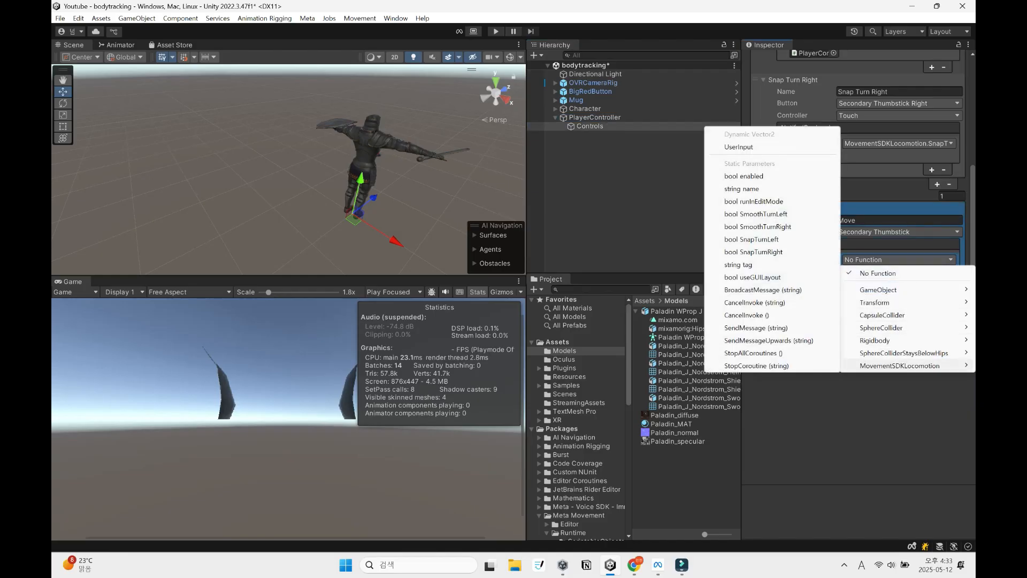
{"action": "left_click", "coordinate": [739, 147]}
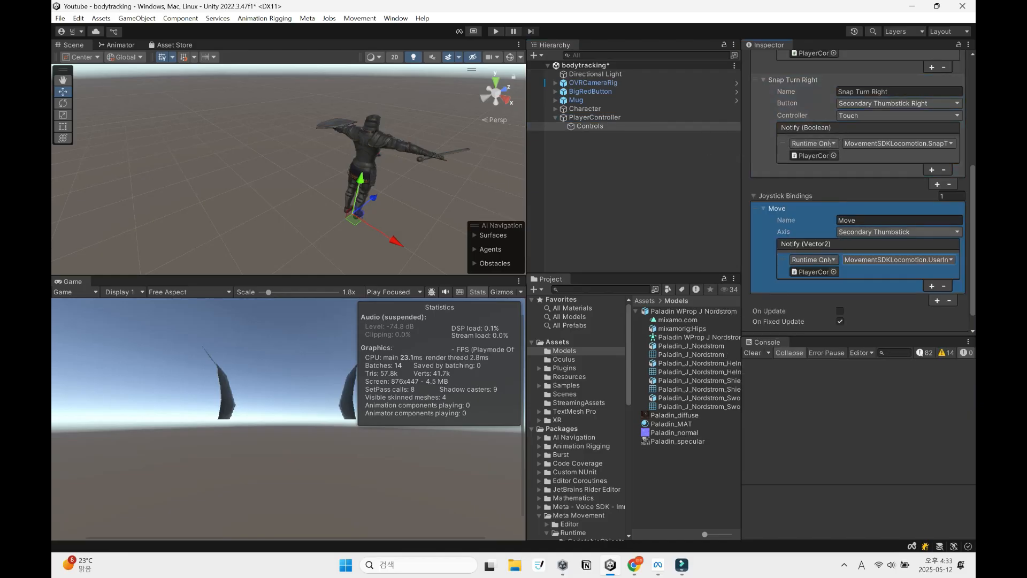
Add a Unity Input Binding component to the Controls object
{"action": "scroll", "coordinate": [856, 193], "scroll_direction": "up", "scroll_amount": 3}
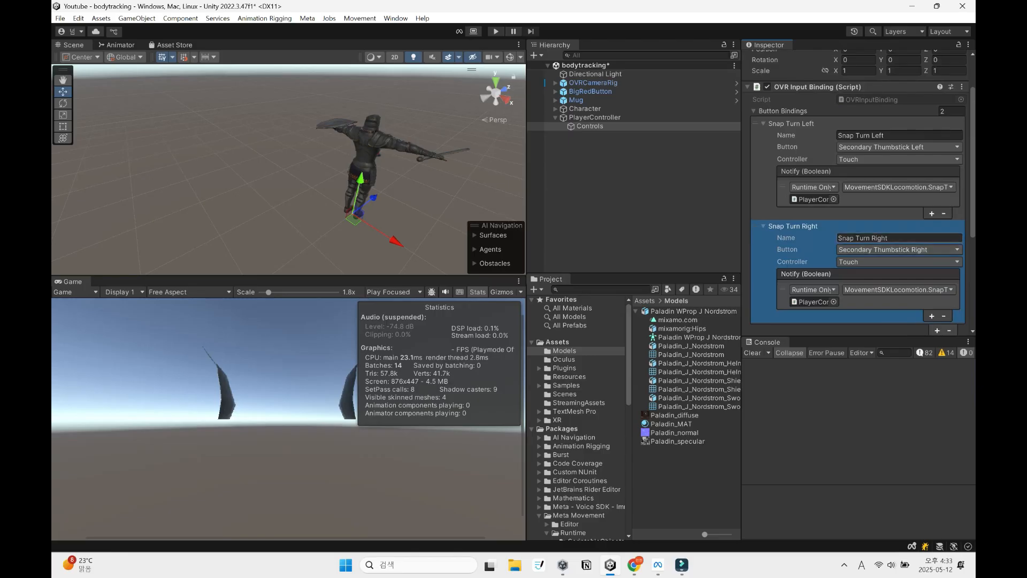
{"action": "scroll", "coordinate": [855, 192], "scroll_direction": "down", "scroll_amount": 4}
{"action": "left_click", "coordinate": [855, 322]}
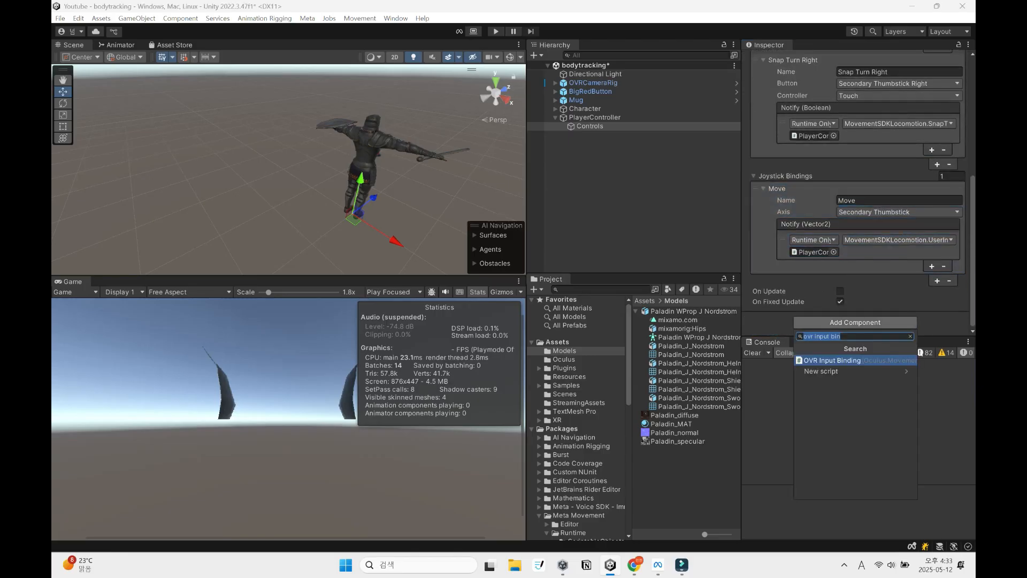
{"action": "type", "text": "unity in"}
{"action": "key", "text": "Return"}
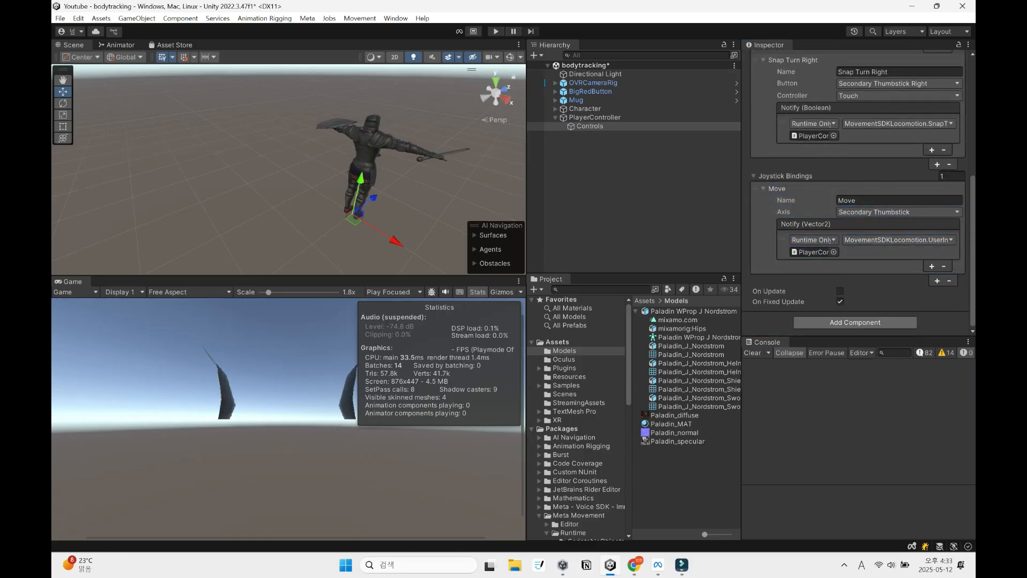
{"action": "scroll", "coordinate": [856, 241], "scroll_direction": "down", "scroll_amount": 10}
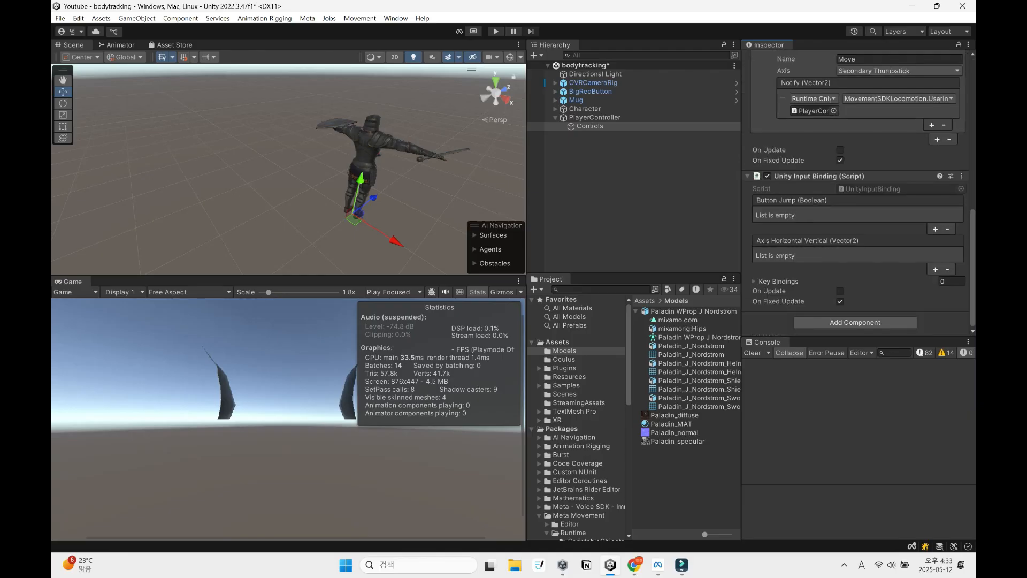
Add an Axis Horizontal Vertical listener targeting PlayerController and choose the dynamic MovementSDKLocomotion.UserInput function
{"action": "left_click", "coordinate": [935, 269]}
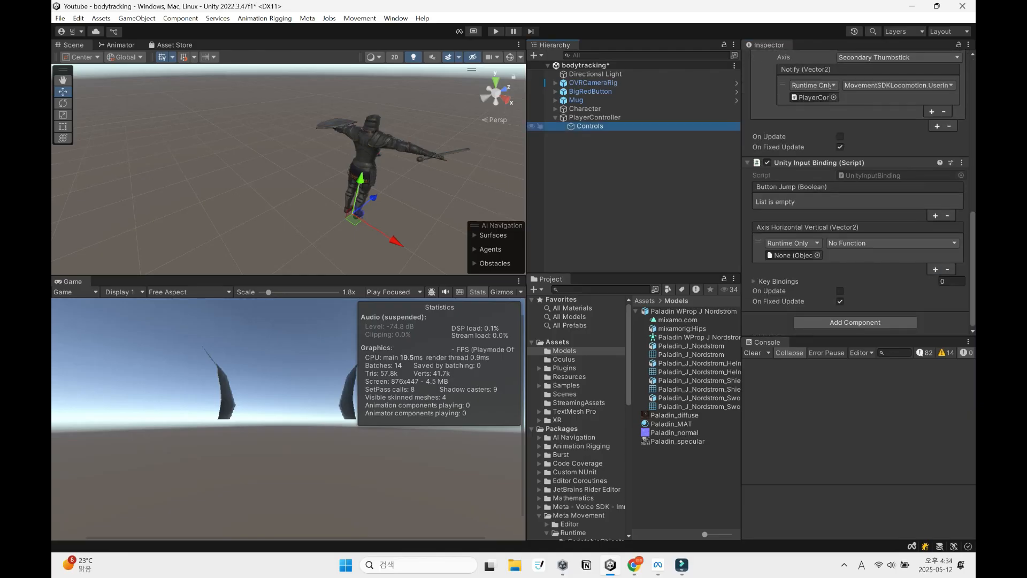
{"action": "left_click_drag", "start_coordinate": [595, 117], "coordinate": [792, 255]}
{"action": "left_click", "coordinate": [891, 243]}
{"action": "mouse_move", "coordinate": [885, 349]}
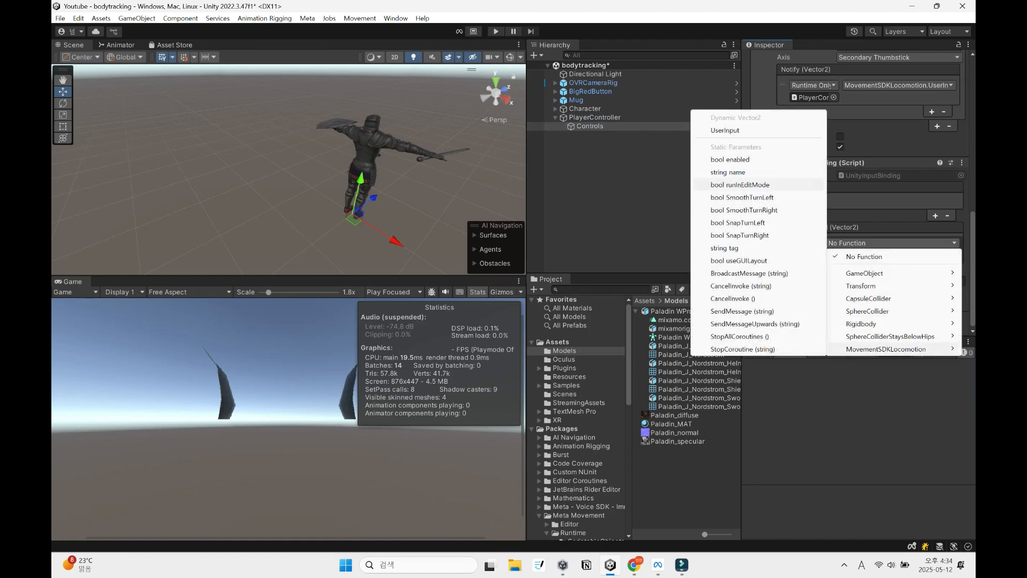
{"action": "left_click", "coordinate": [738, 129]}
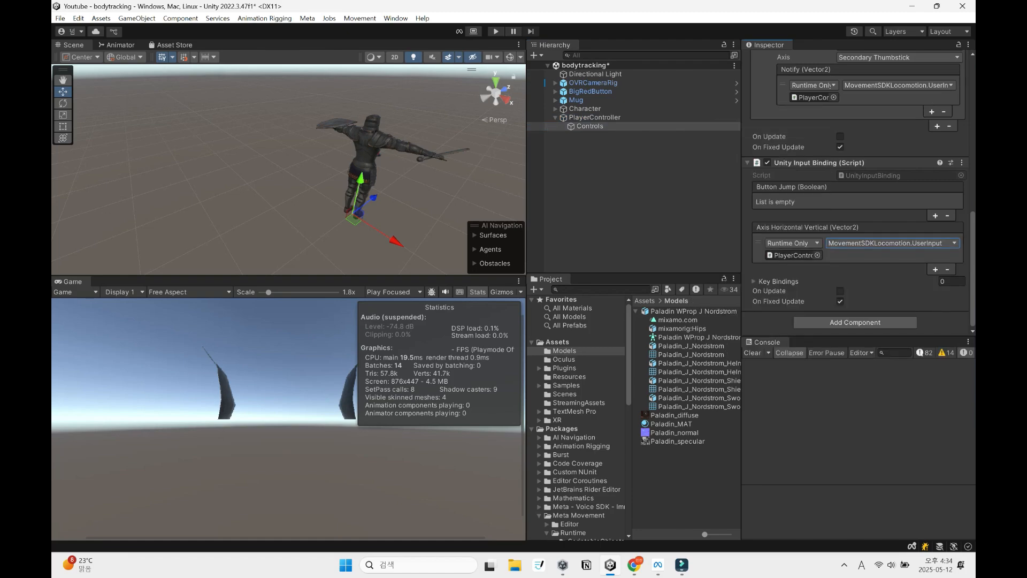
Create an empty child object under PlayerController named OVRCameraRigFollowsLocomotion
{"action": "scroll", "coordinate": [855, 193], "scroll_direction": "up", "scroll_amount": 10}
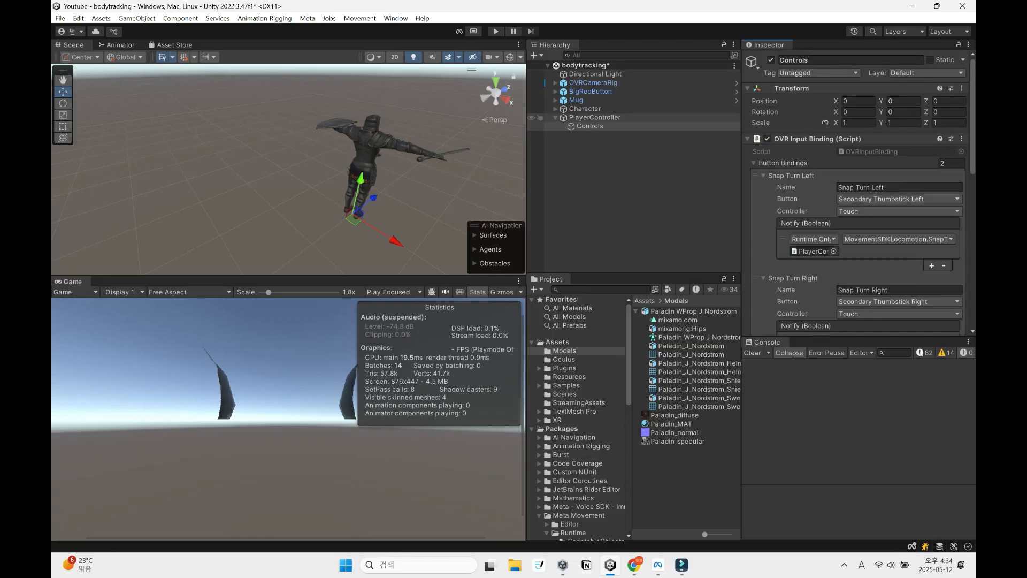
{"action": "left_click", "coordinate": [595, 117]}
{"action": "key", "text": "alt+shift+n"}
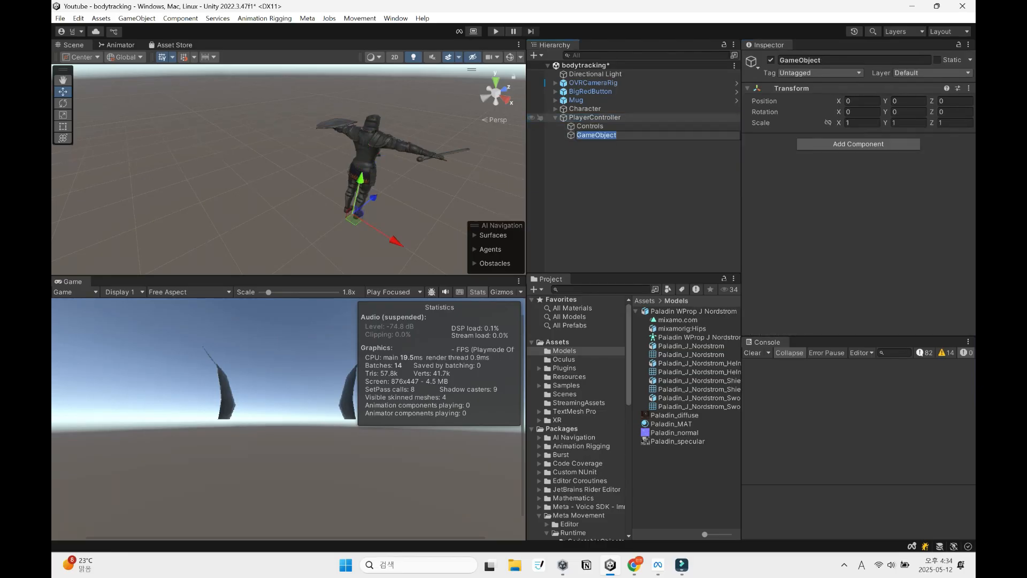
{"action": "type", "text": "OVRCameraRigFol"}
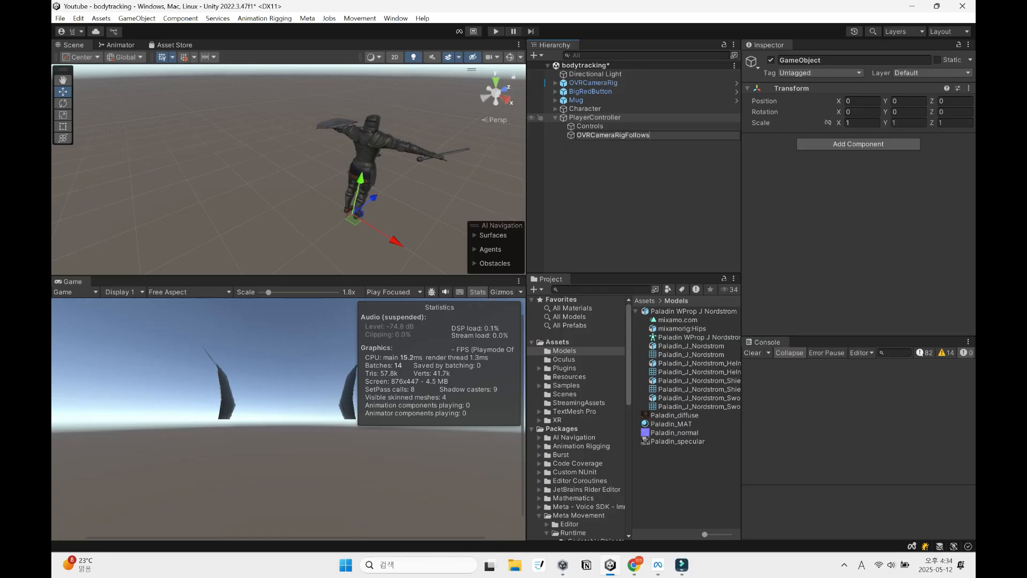
{"action": "type", "text": "lowsLocomotion"}
{"action": "key", "text": "Return"}
Add a Transforms Follow Me component to OVRCameraRigFollowsLocomotion and assign OVRCameraRig as its following transform
{"action": "left_click", "coordinate": [858, 144]}
{"action": "type", "text": "tra"}
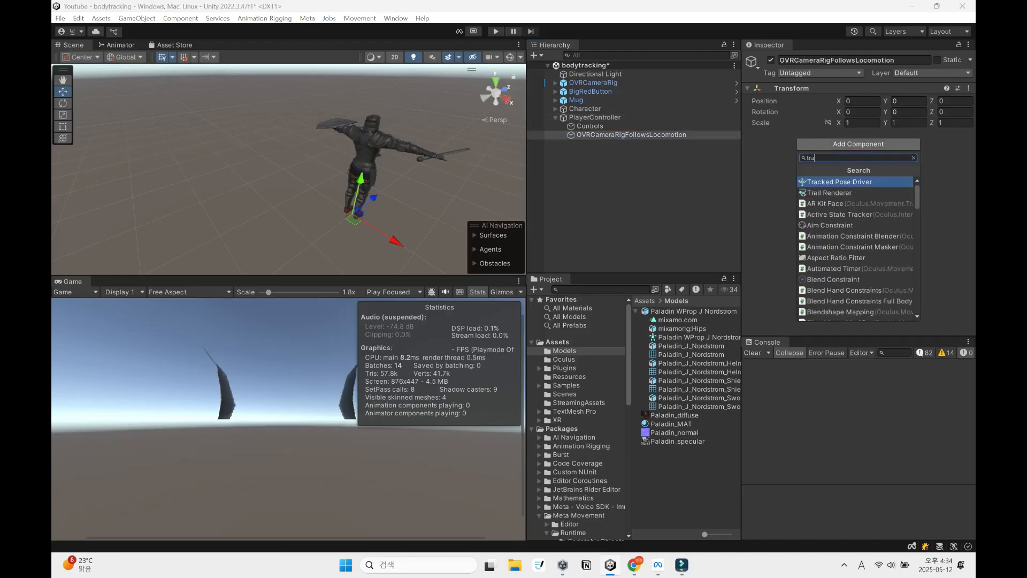
{"action": "type", "text": "nsform follow"}
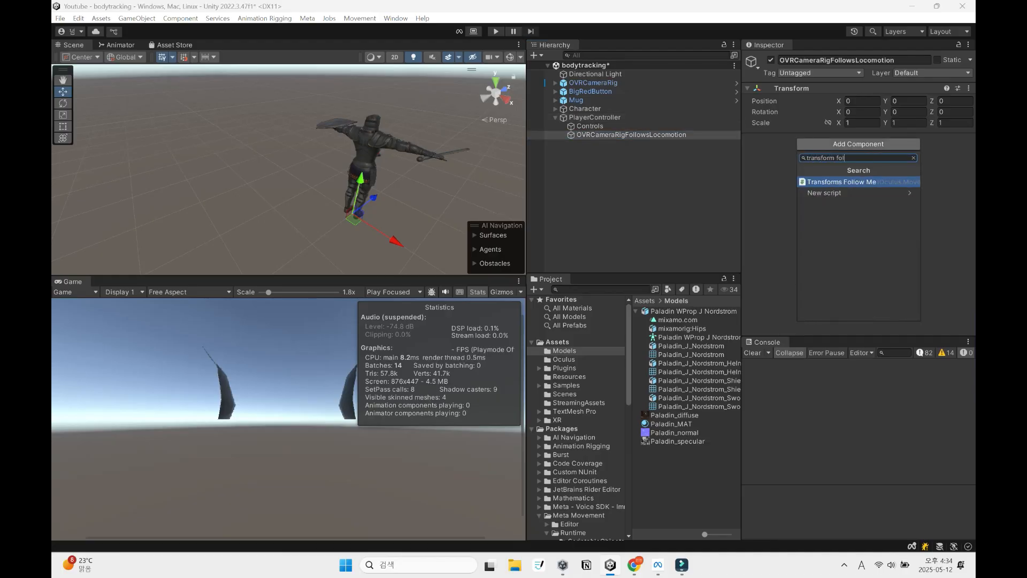
{"action": "key", "text": "Return"}
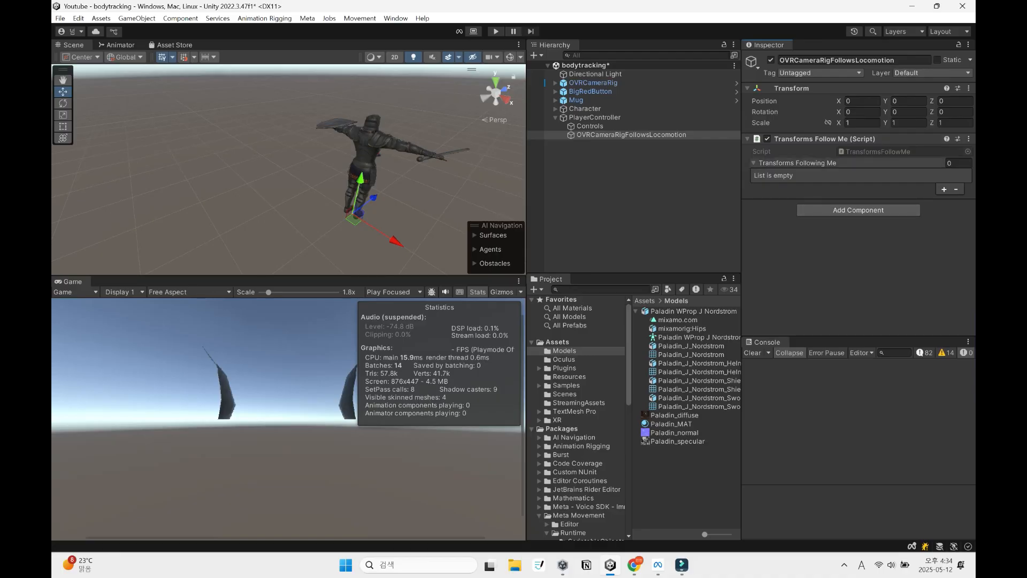
{"action": "left_click_drag", "start_coordinate": [593, 83], "coordinate": [866, 163]}
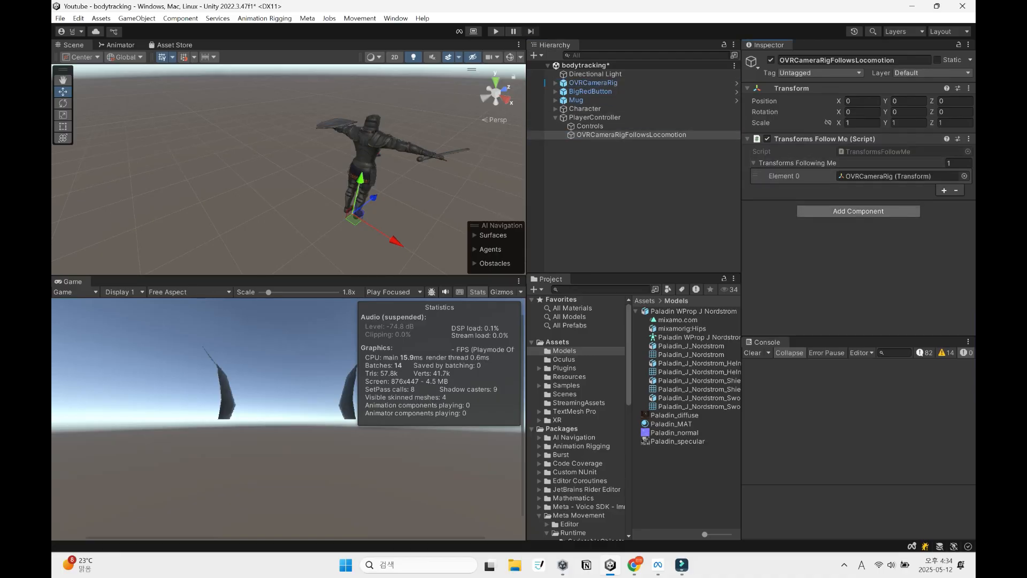
Duplicate OVRCameraRigFollowsLocomotion, rename the copy CharacterObjectFollowsLocomotion and assign Character as its following transform
{"action": "left_click", "coordinate": [632, 134]}
{"action": "key", "text": "ctrl+d"}
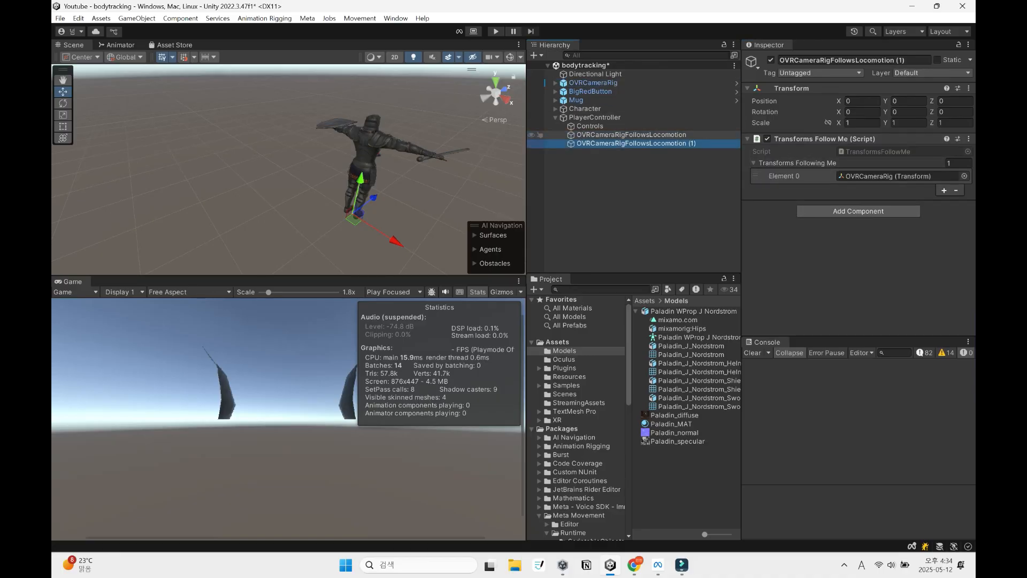
{"action": "key", "text": "F2"}
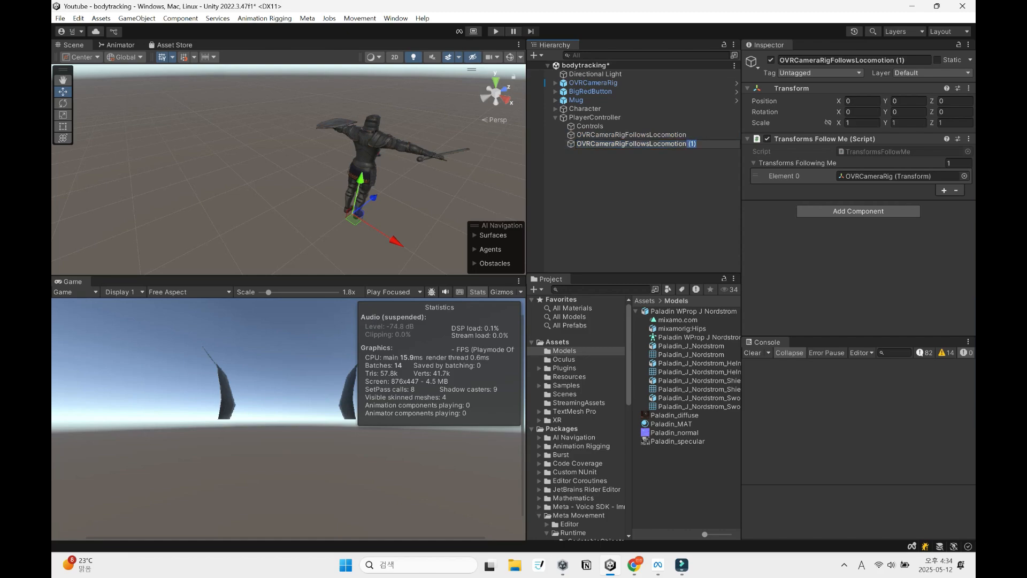
{"action": "key", "text": "BackSpace"}
{"action": "key", "text": "shift+Right"}
{"action": "key", "text": "shift+Right"}
{"action": "key", "text": "shift+Right"}
{"action": "key", "text": "shift+Right"}
{"action": "key", "text": "shift+Right"}
{"action": "key", "text": "shift+Right"}
{"action": "key", "text": "shift+Right"}
{"action": "key", "text": "shift+Right"}
{"action": "key", "text": "shift+Right"}
{"action": "key", "text": "shift+Right"}
{"action": "key", "text": "shift+Right"}
{"action": "key", "text": "shift+Right"}
{"action": "type", "text": "CharacterObject"}
{"action": "key", "text": "Return"}
{"action": "left_click_drag", "start_coordinate": [585, 109], "coordinate": [899, 176]}
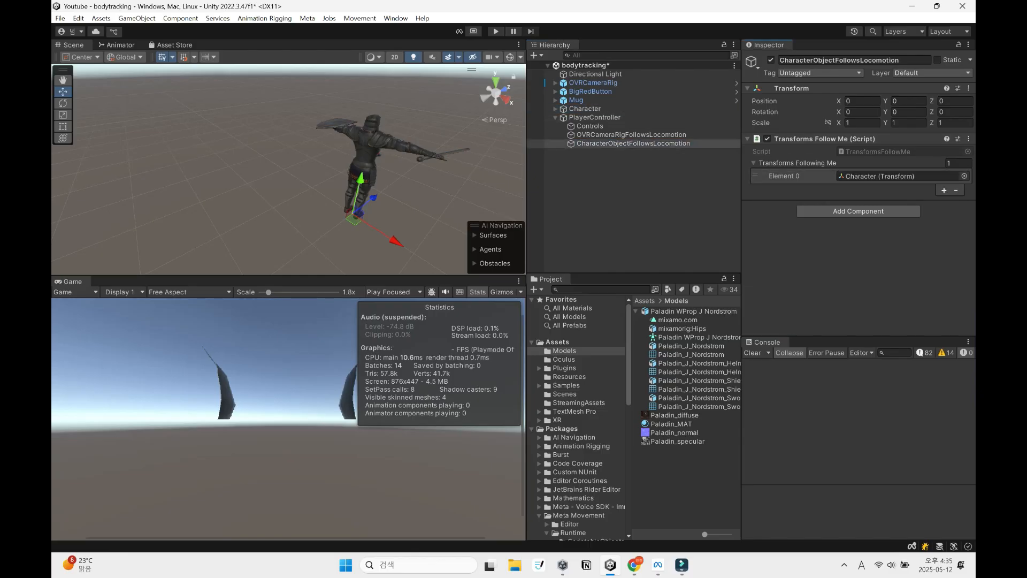
Create another empty child under PlayerController named LocomotionAnimationContrainMaskForLegs
{"action": "left_click", "coordinate": [595, 118]}
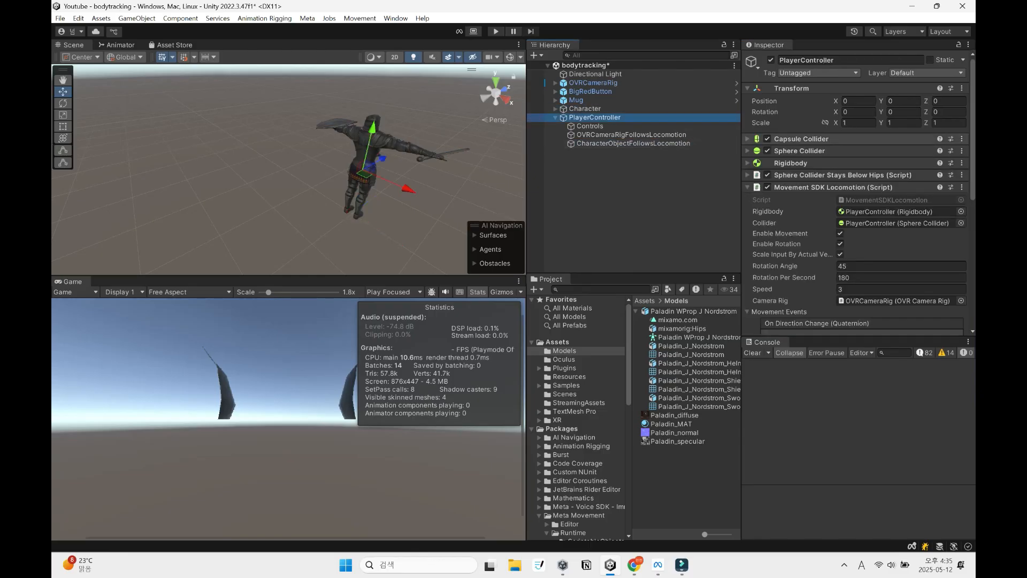
{"action": "key", "text": "alt+shift+n"}
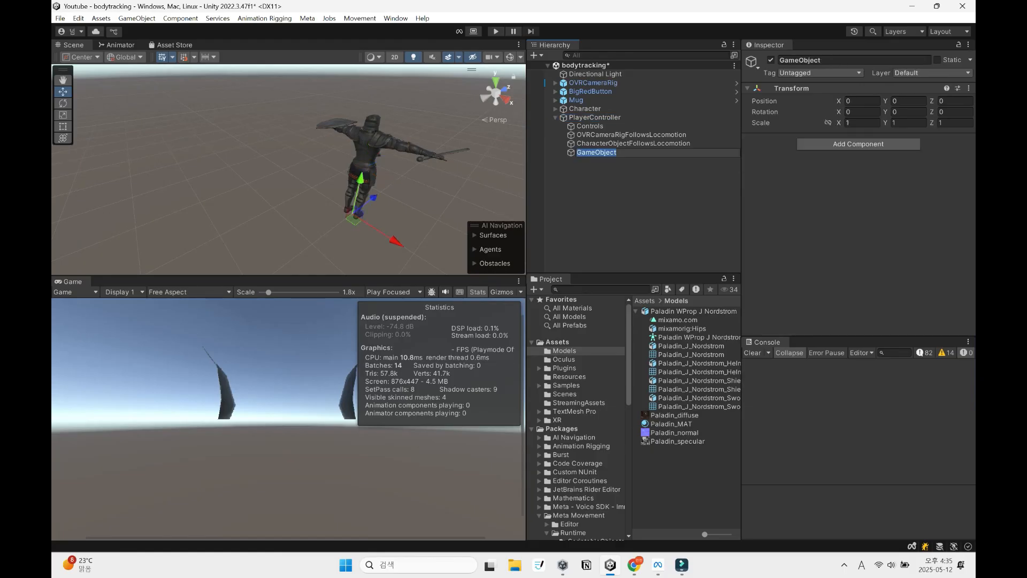
{"action": "type", "text": "LocomotionAnimationContrain"}
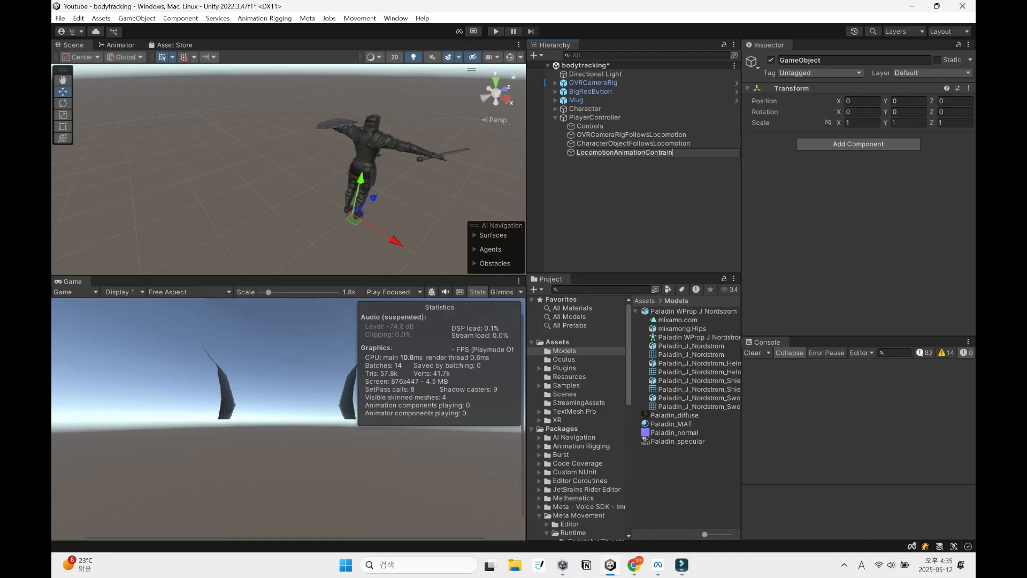
{"action": "type", "text": "MaskForLegs"}
{"action": "key", "text": "Return"}
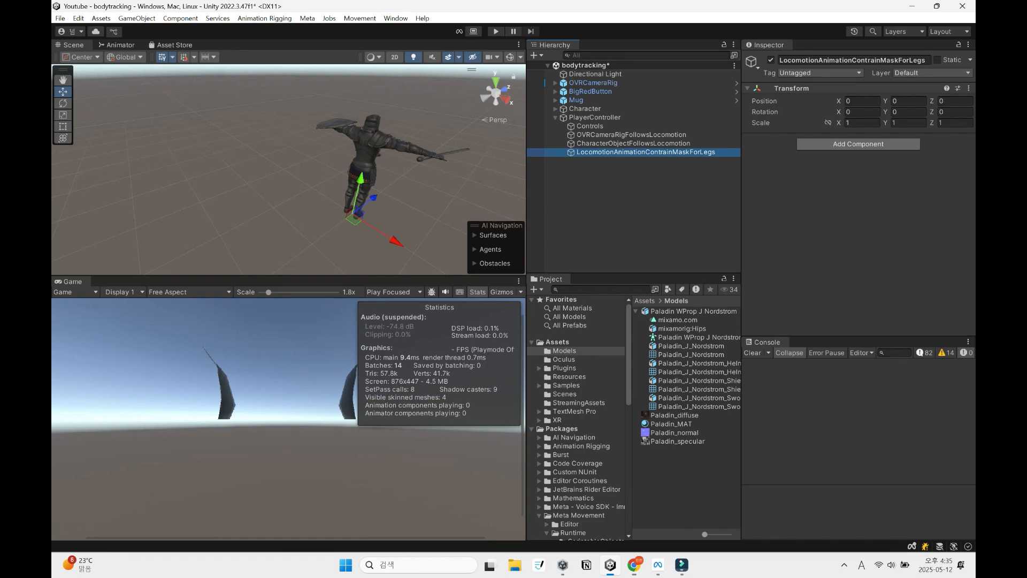
Add an Animation Constraint Masker component to LocomotionAnimationContrainMaskForLegs
{"action": "key", "text": "ctrl+shift+a"}
{"action": "type", "text": "animation"}
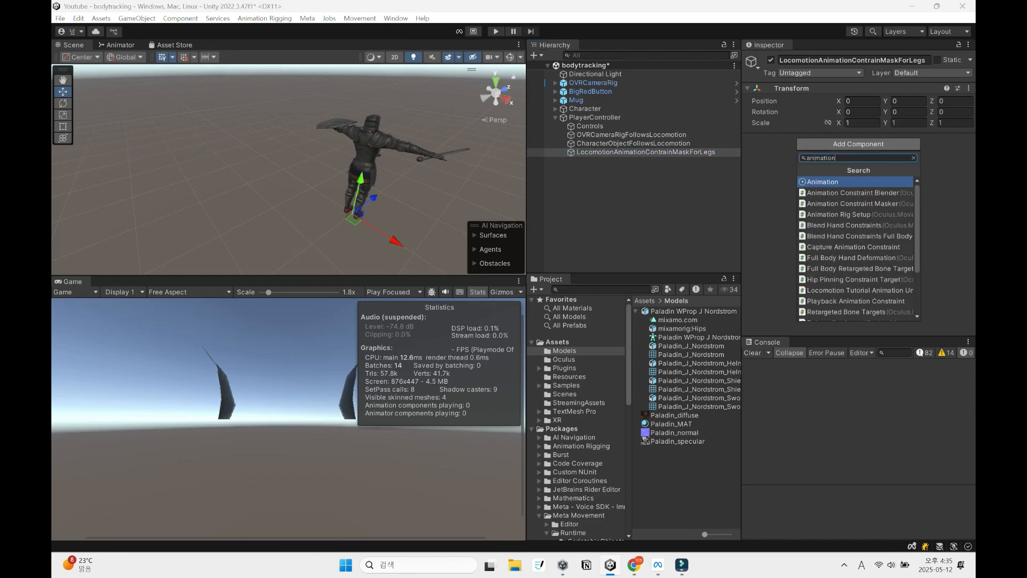
{"action": "type", "text": " con"}
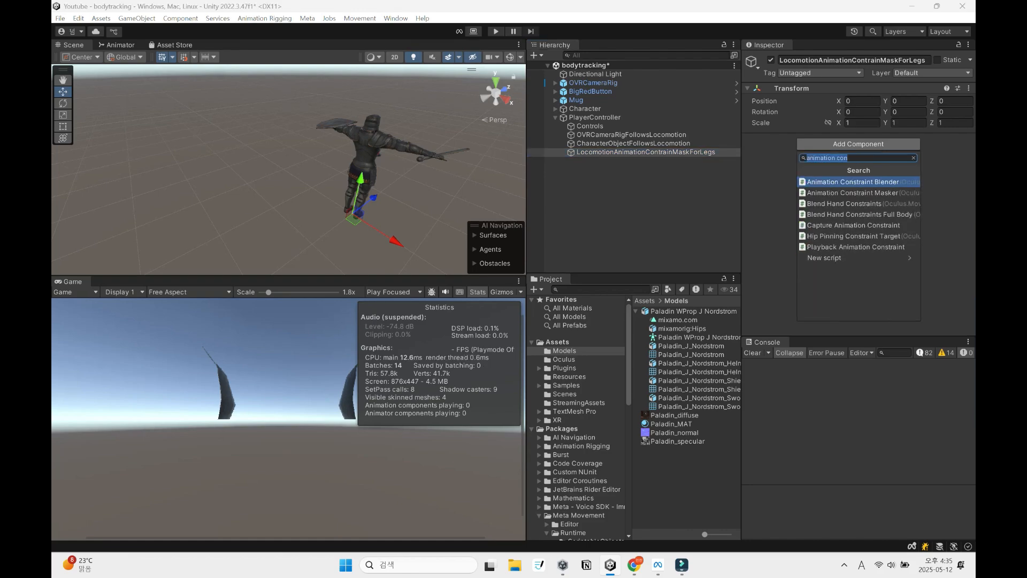
{"action": "left_click", "coordinate": [853, 192]}
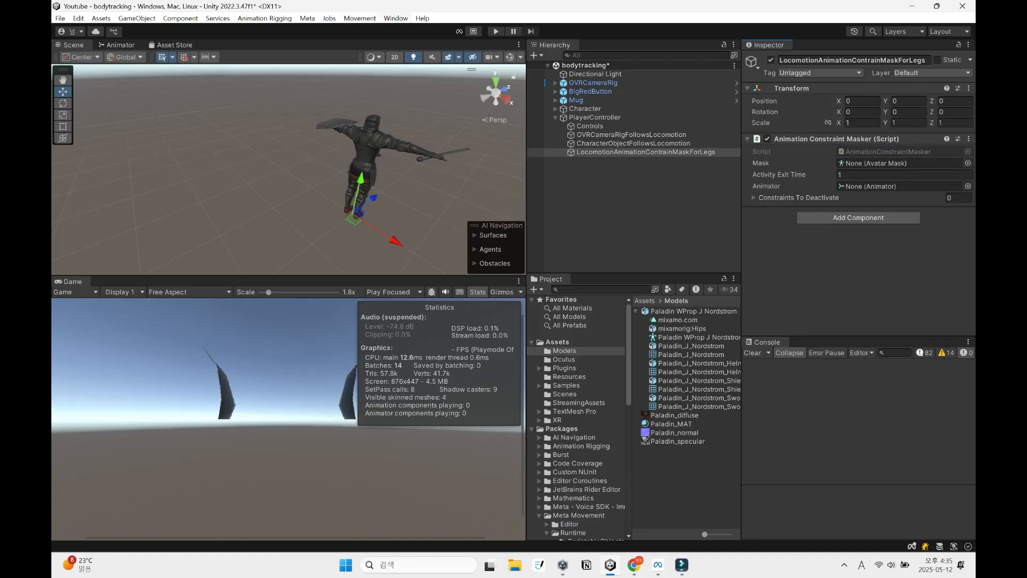
Check the import status of the Meta Movement package's samples in the Package Manager
{"action": "left_click", "coordinate": [396, 18]}
{"action": "left_click", "coordinate": [426, 139]}
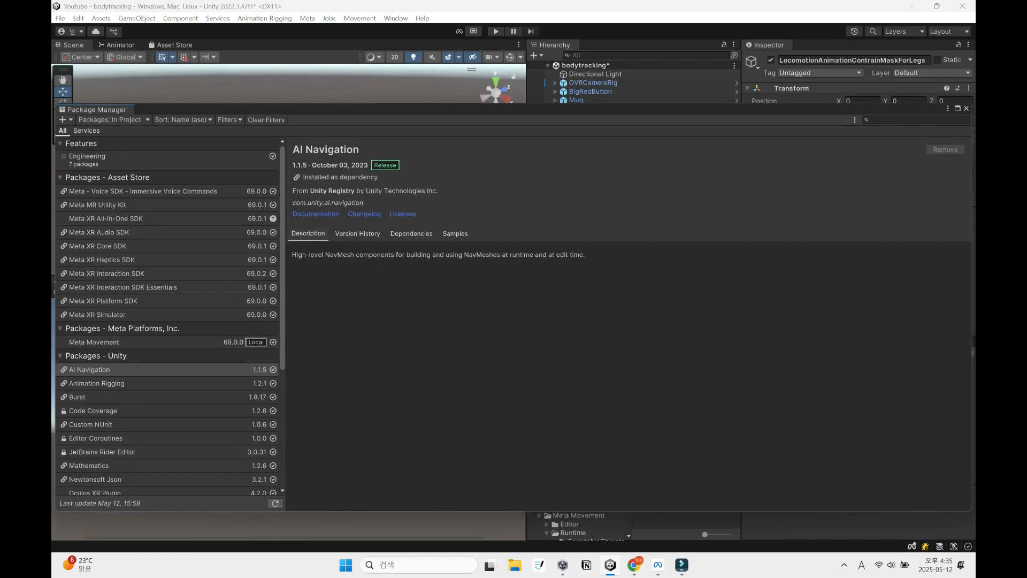
{"action": "left_click", "coordinate": [107, 342]}
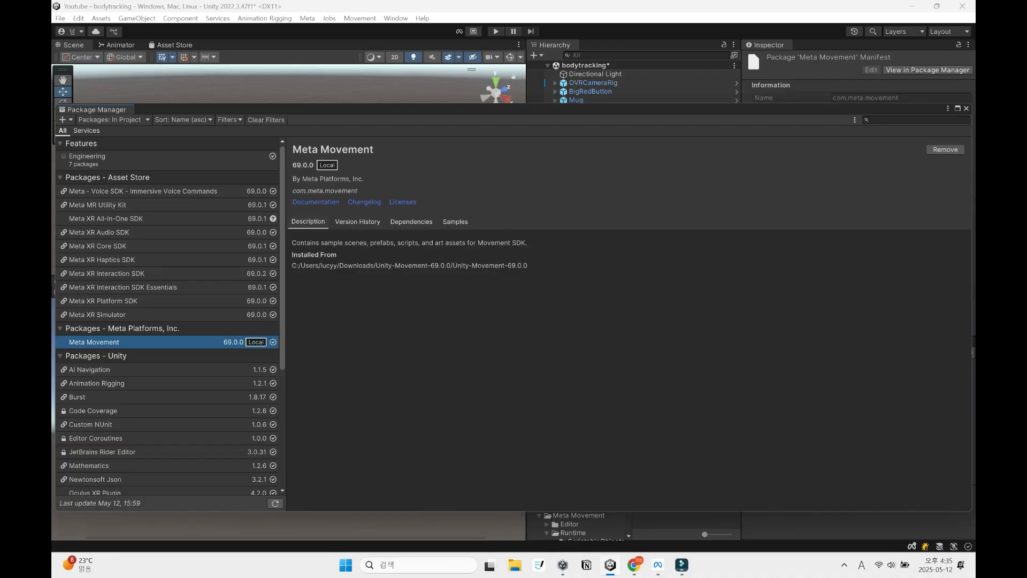
{"action": "left_click", "coordinate": [456, 221]}
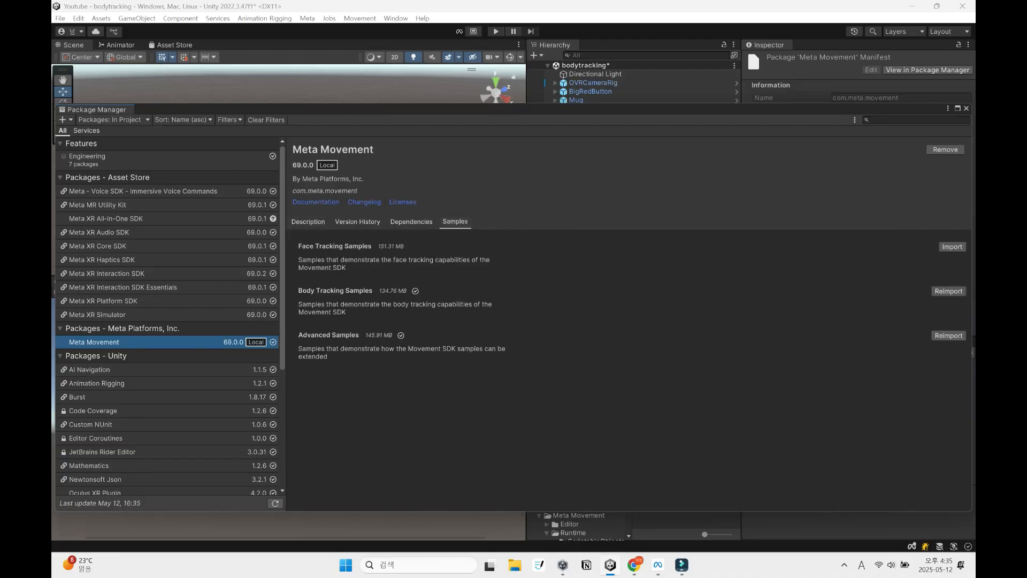
{"action": "left_click", "coordinate": [966, 108]}
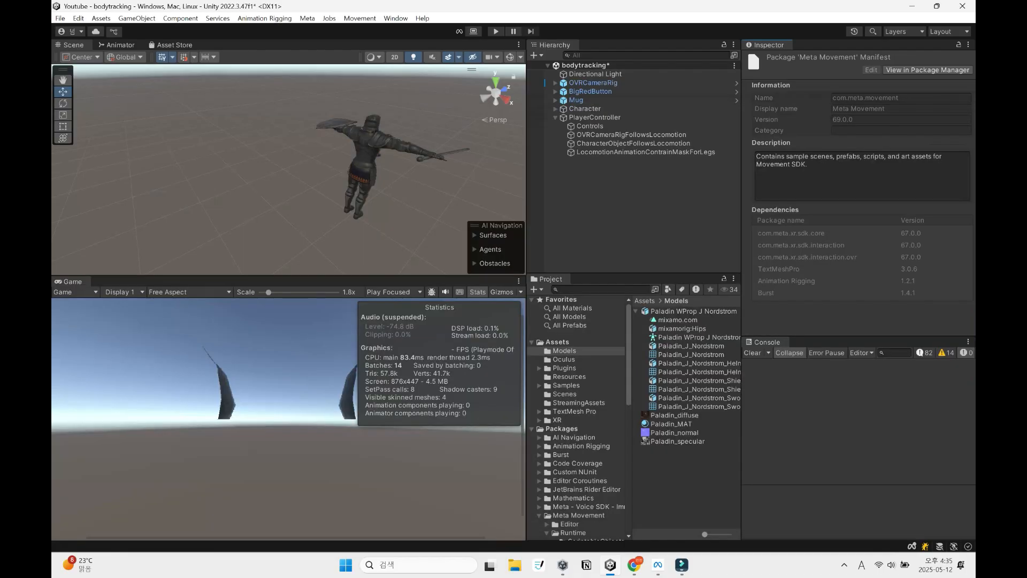
Set the mask of LocomotionAnimationContrainMaskForLegs' Animation Constraint Masker to UpperBodyMask
{"action": "left_click", "coordinate": [646, 152]}
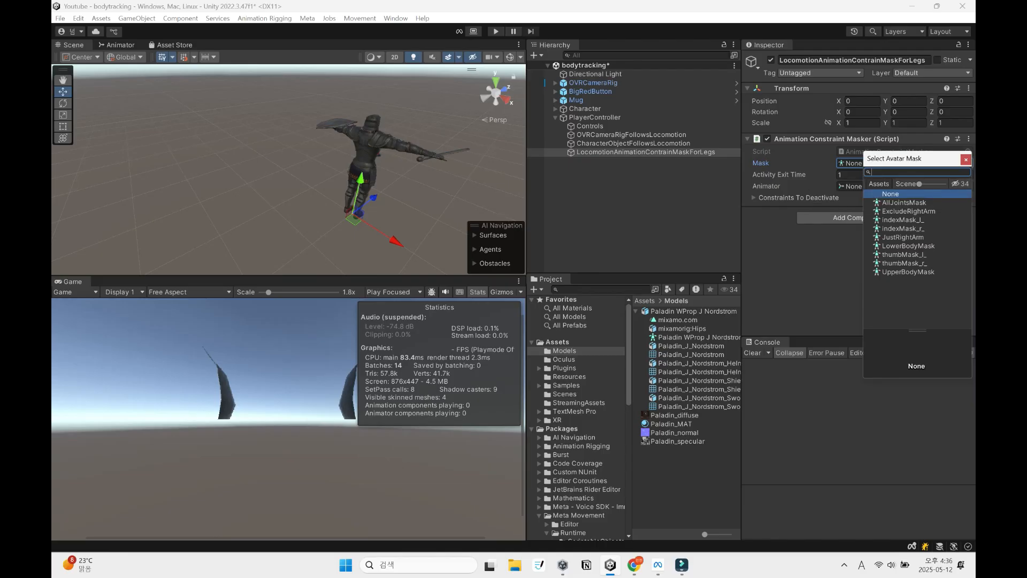
{"action": "left_click", "coordinate": [908, 272]}
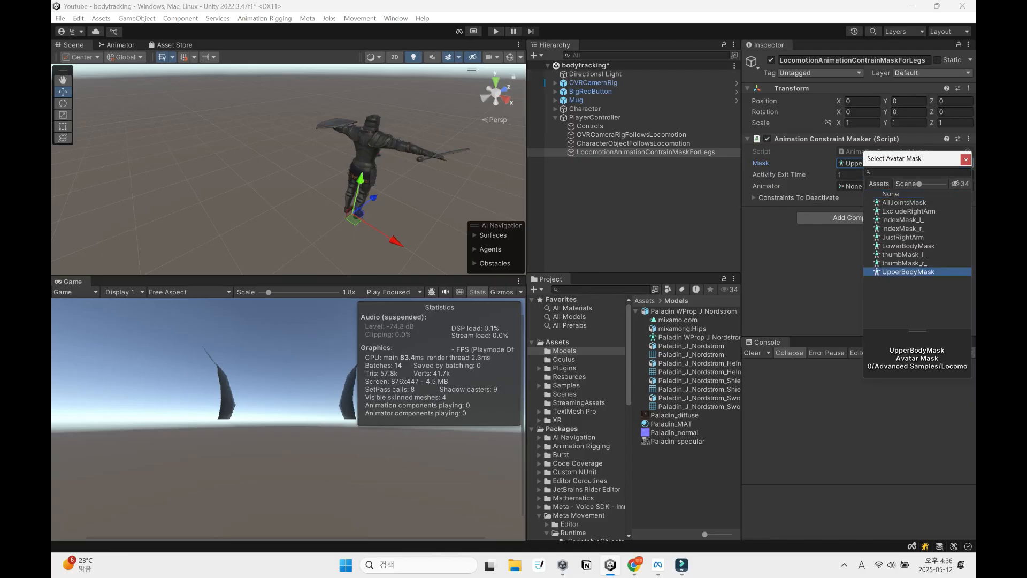
{"action": "double_click", "coordinate": [908, 272]}
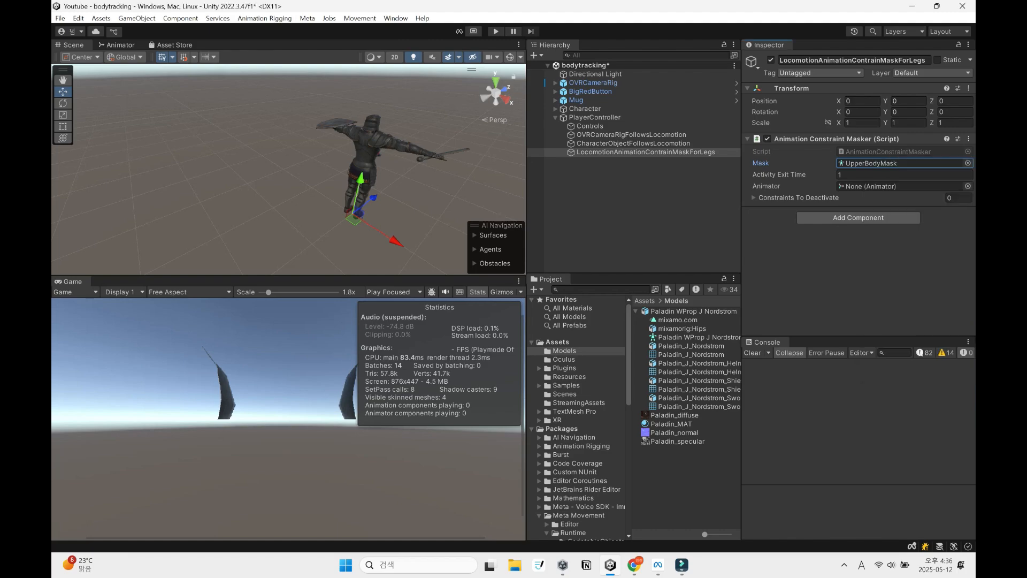
Inspect which humanoid body parts the UpperBodyMask avatar mask covers
{"action": "left_click", "coordinate": [899, 163]}
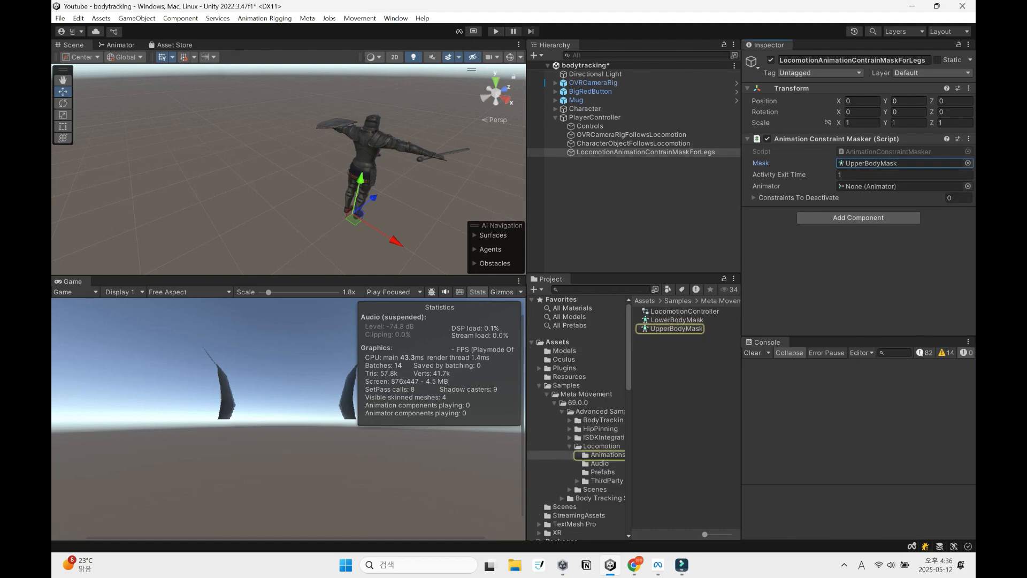
{"action": "left_click", "coordinate": [676, 329]}
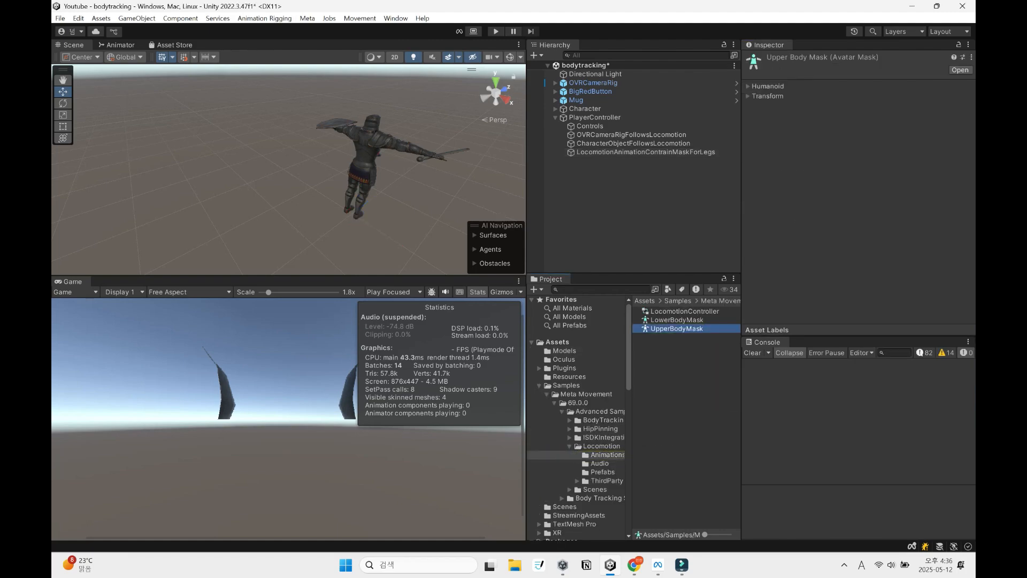
{"action": "left_click", "coordinate": [753, 86]}
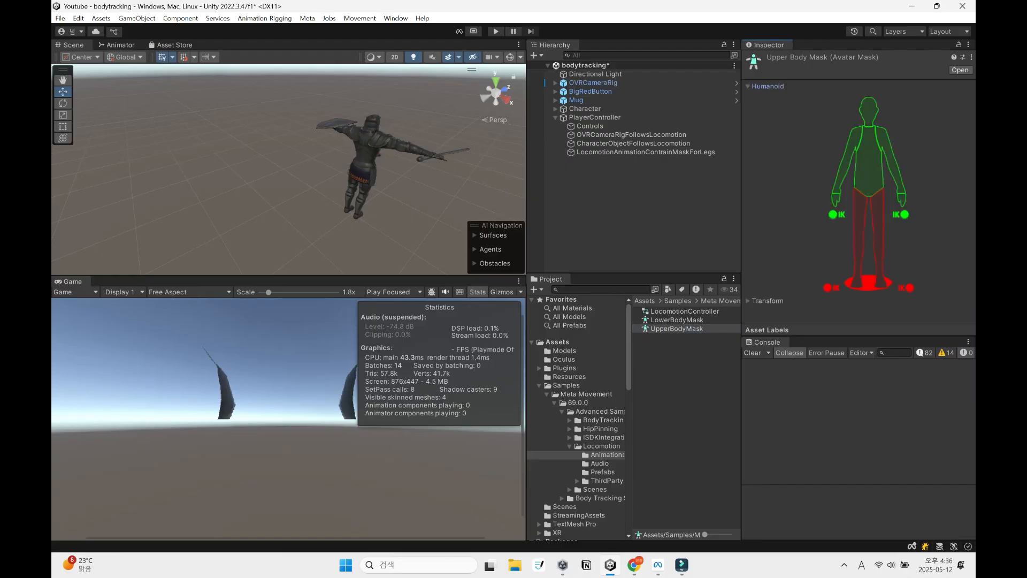
Duplicate the LowerBodyMask asset and try to rename the copy as an upper body mask
{"action": "left_click", "coordinate": [676, 320]}
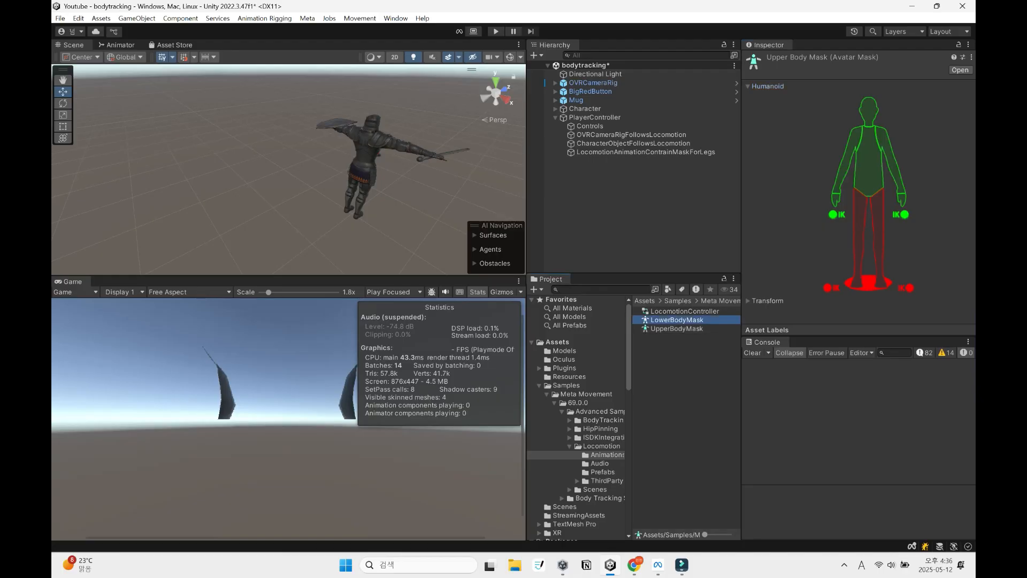
{"action": "key", "text": "ctrl+d"}
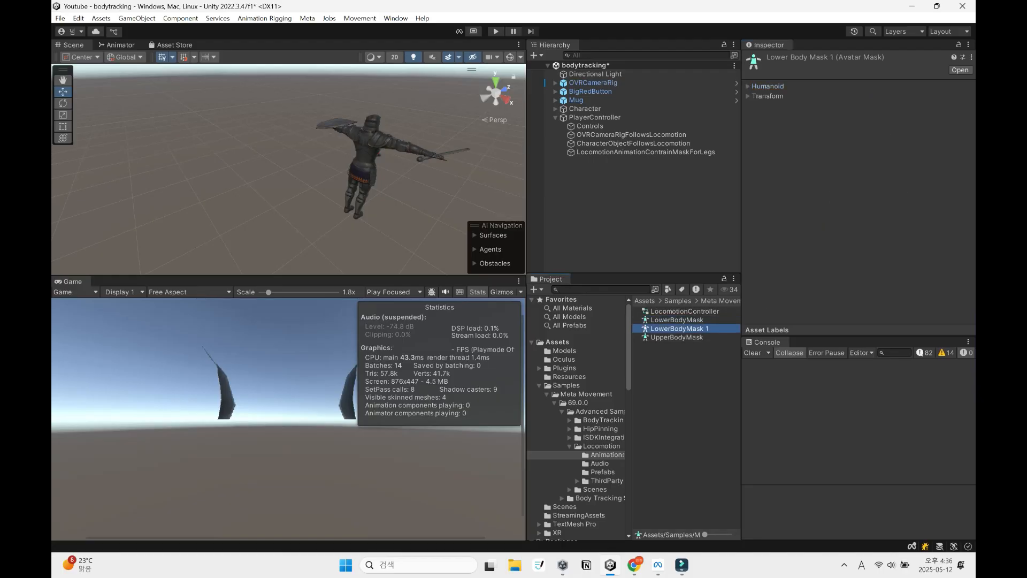
{"action": "key", "text": "F2"}
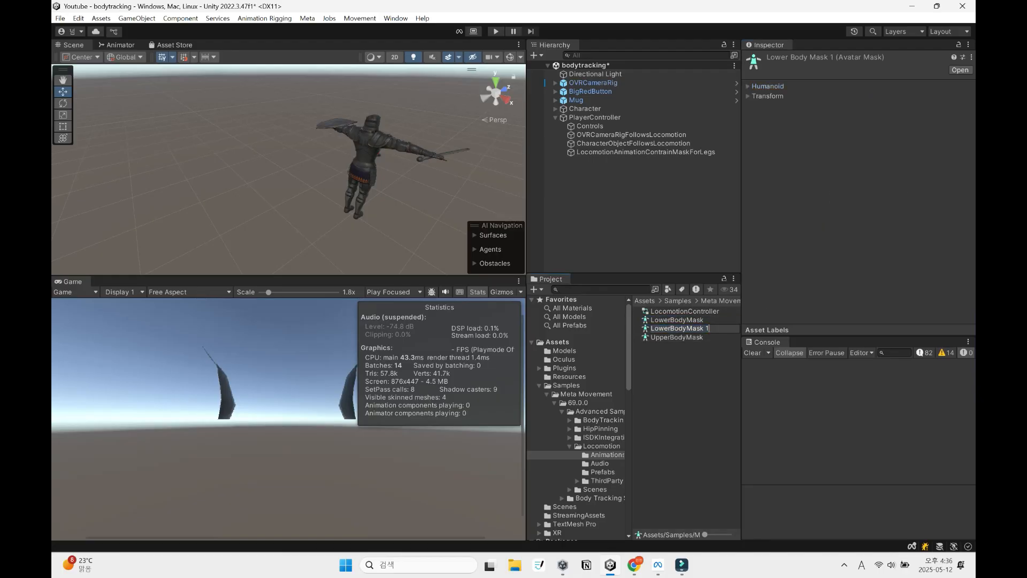
{"action": "key", "text": "BackSpace"}
{"action": "left_click", "coordinate": [670, 328]}
{"action": "key", "text": "BackSpace"}
{"action": "key", "text": "BackSpace"}
{"action": "key", "text": "BackSpace"}
{"action": "key", "text": "BackSpace"}
{"action": "key", "text": "BackSpace"}
{"action": "type", "text": "Upper"}
{"action": "key", "text": "Return"}
In the duplicated mask's humanoid diagram, disable the legs and enable the head, torso, arms, hands and hand IK
{"action": "left_click", "coordinate": [860, 241]}
{"action": "left_click", "coordinate": [869, 246]}
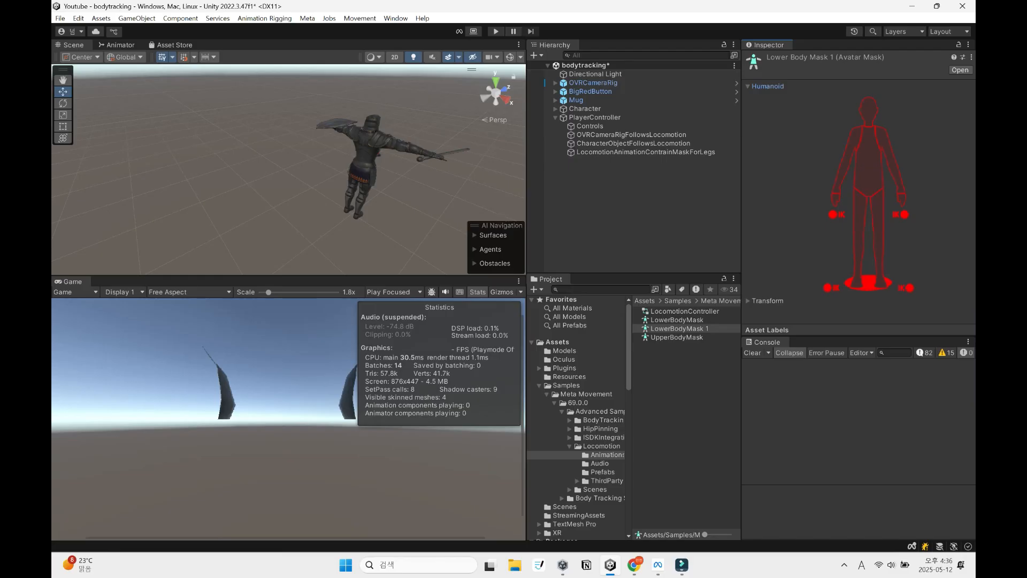
{"action": "left_click", "coordinate": [847, 159]}
{"action": "left_click", "coordinate": [847, 159]}
{"action": "left_click", "coordinate": [833, 214]}
{"action": "left_click", "coordinate": [836, 200]}
{"action": "left_click", "coordinate": [846, 160]}
{"action": "left_click", "coordinate": [869, 160]}
{"action": "left_click", "coordinate": [891, 159]}
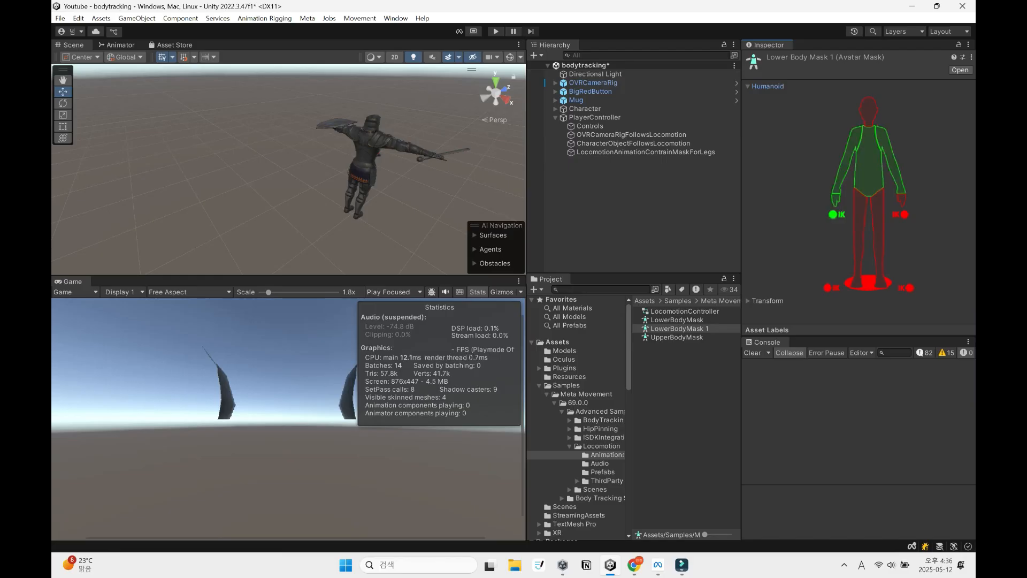
{"action": "left_click", "coordinate": [902, 199]}
{"action": "left_click", "coordinate": [904, 214]}
{"action": "left_click", "coordinate": [868, 110]}
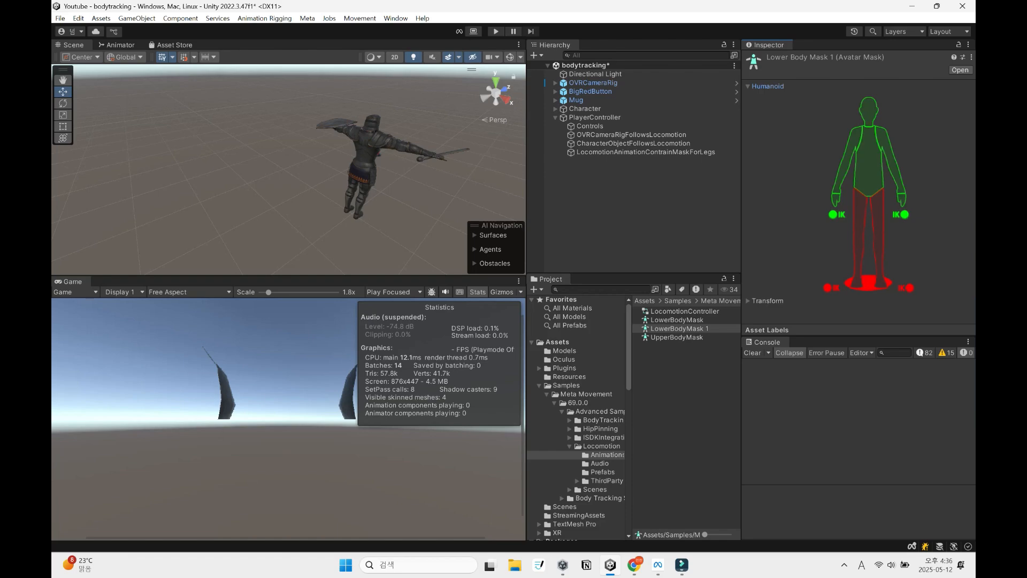
Delete the duplicated LowerBodyMask 1 asset
{"action": "left_click", "coordinate": [679, 329]}
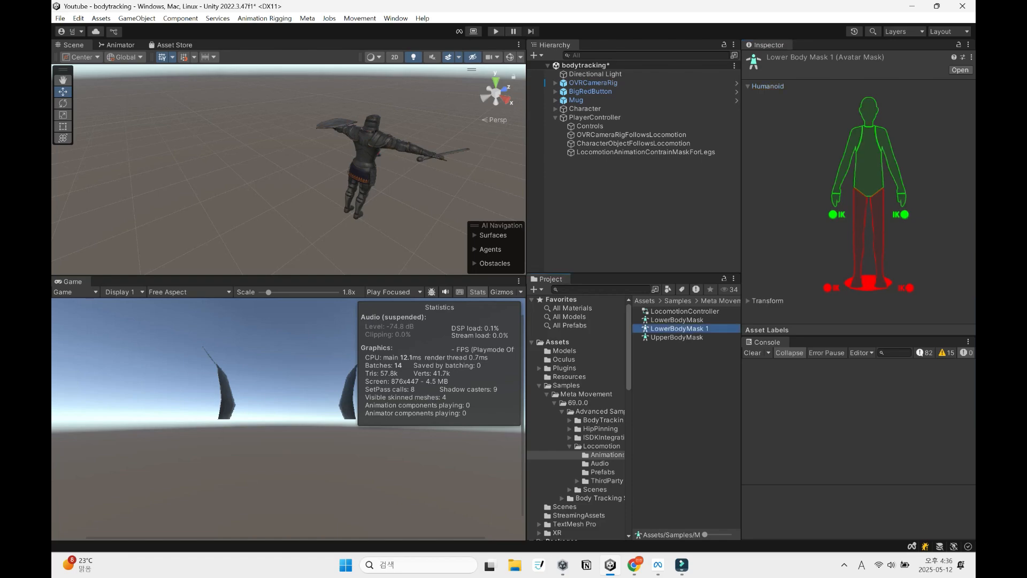
{"action": "key", "text": "Delete"}
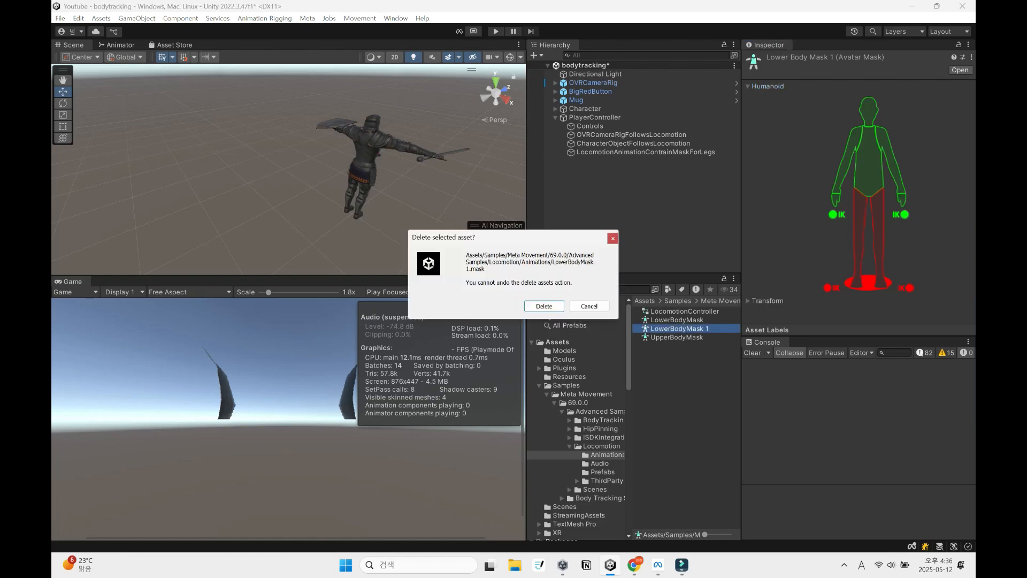
{"action": "key", "text": "Return"}
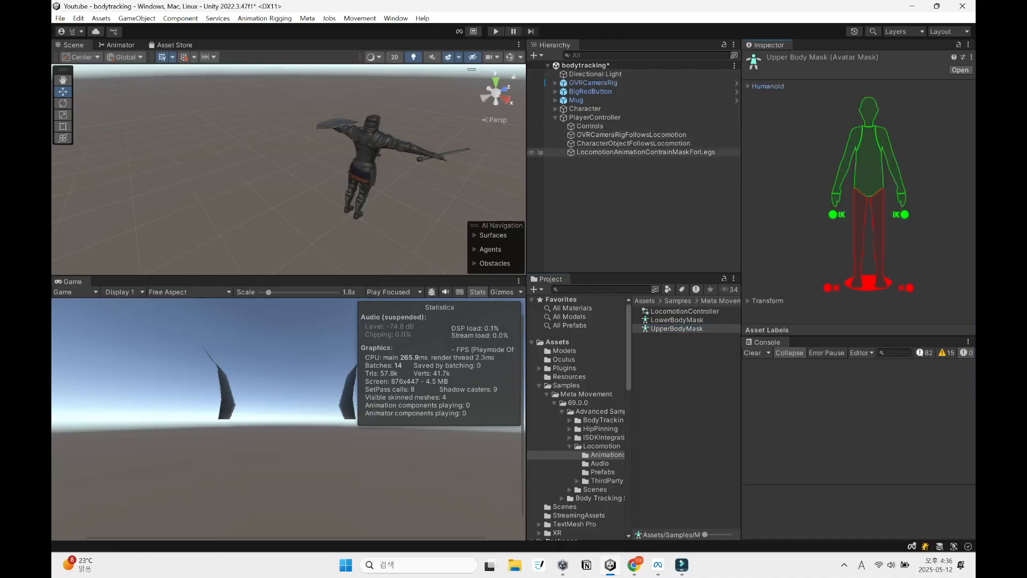
Assign Paladin WProp J Nordstrom as the Animator of LocomotionAnimationContrainMaskForLegs' Animation Constraint Masker
{"action": "left_click", "coordinate": [646, 153]}
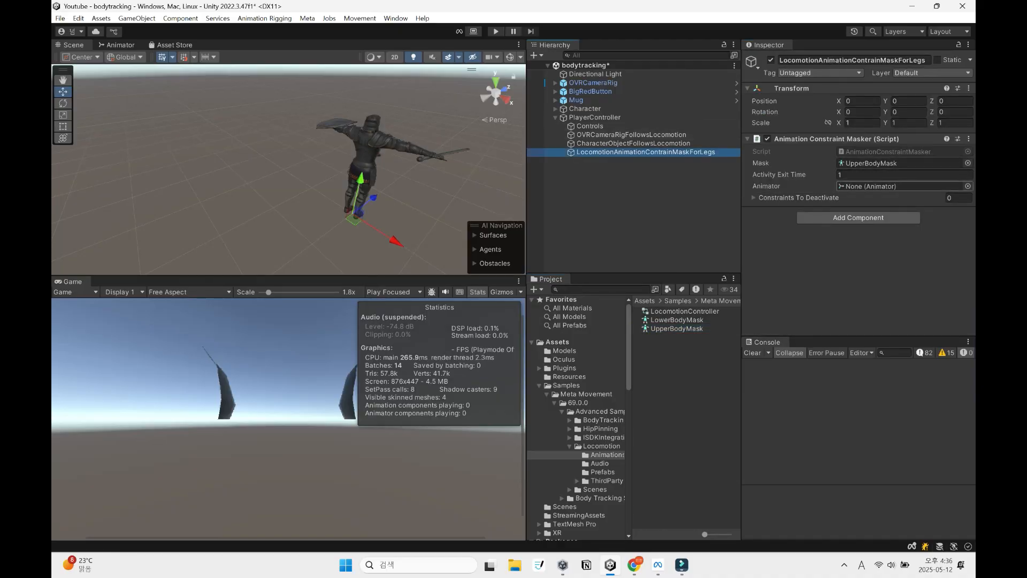
{"action": "left_click", "coordinate": [555, 109]}
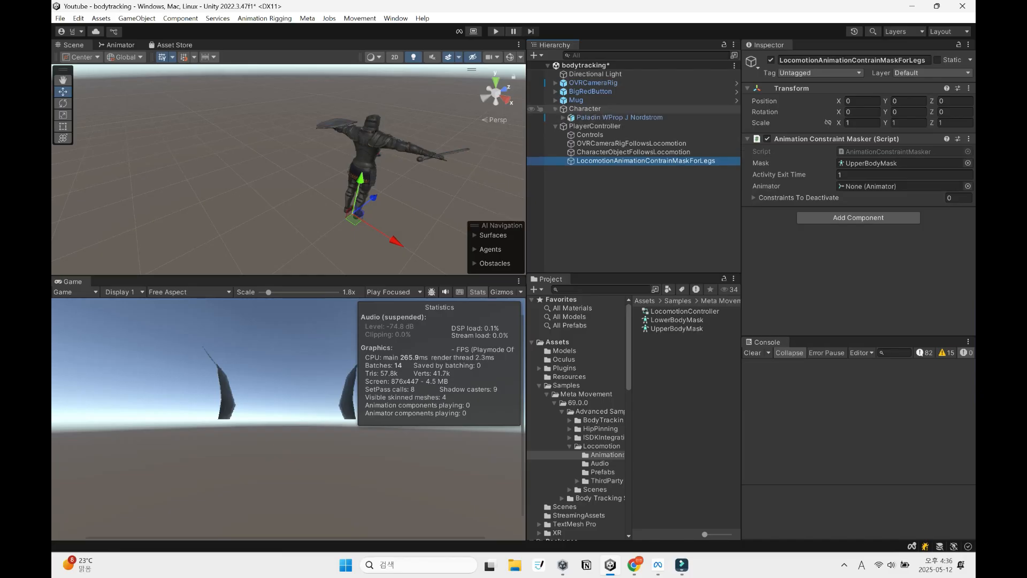
{"action": "left_click_drag", "start_coordinate": [610, 117], "coordinate": [885, 186]}
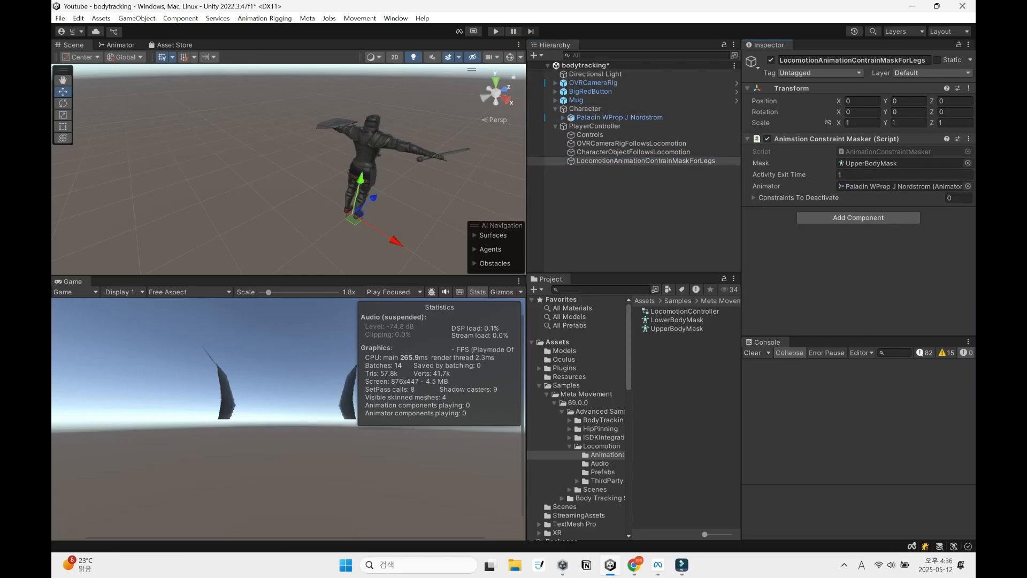
Set the Paladin's Animator controller to LocomotionController and turn off Apply Root Motion
{"action": "left_click", "coordinate": [619, 117]}
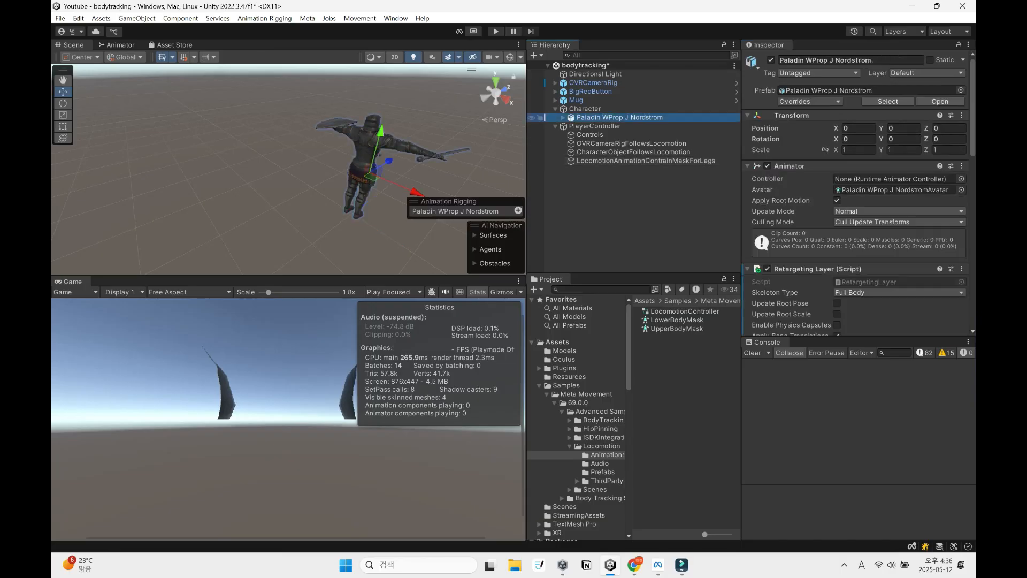
{"action": "left_click", "coordinate": [961, 179]}
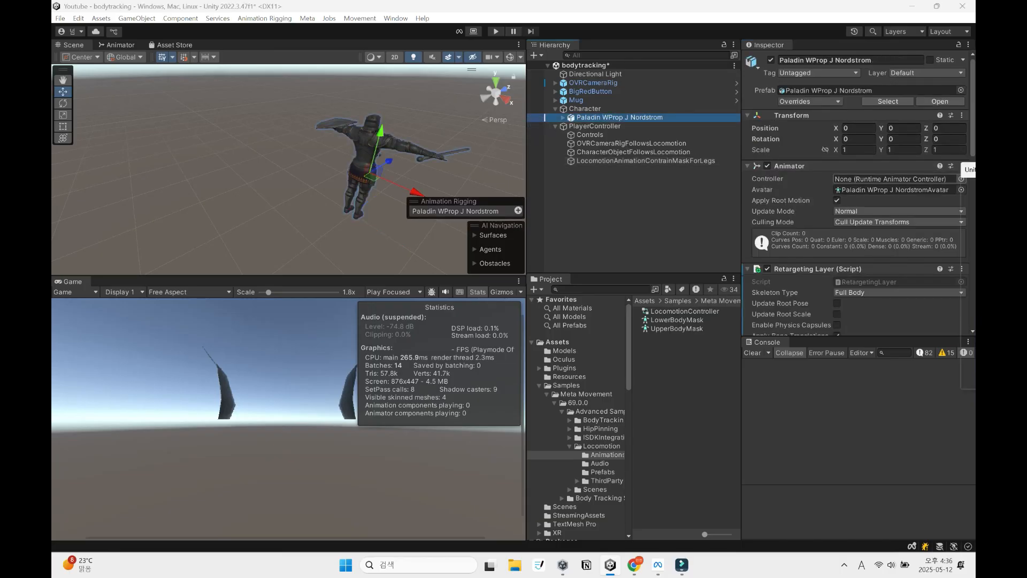
{"action": "double_click", "coordinate": [916, 214]}
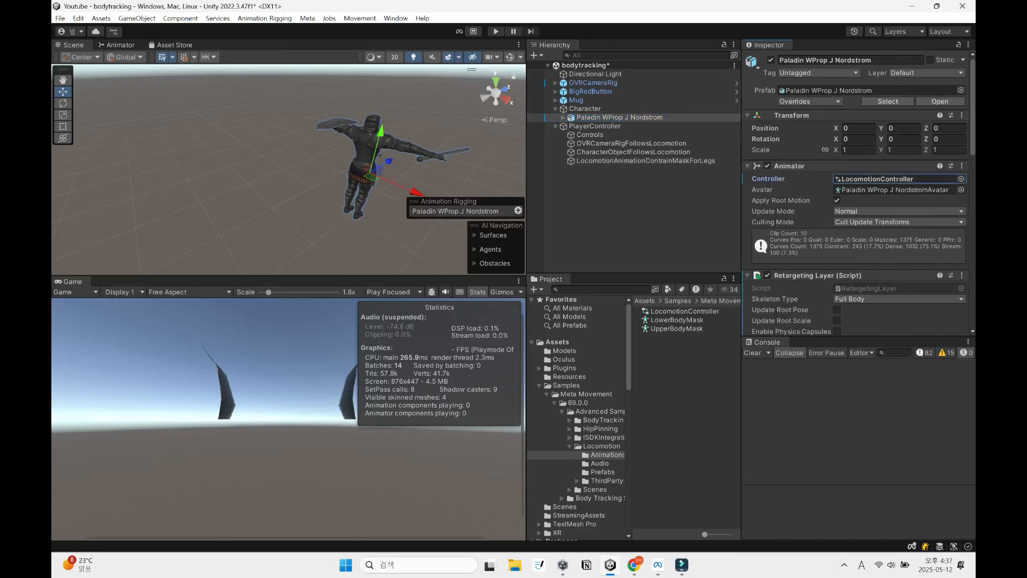
{"action": "left_click", "coordinate": [899, 179]}
{"action": "left_click", "coordinate": [837, 200]}
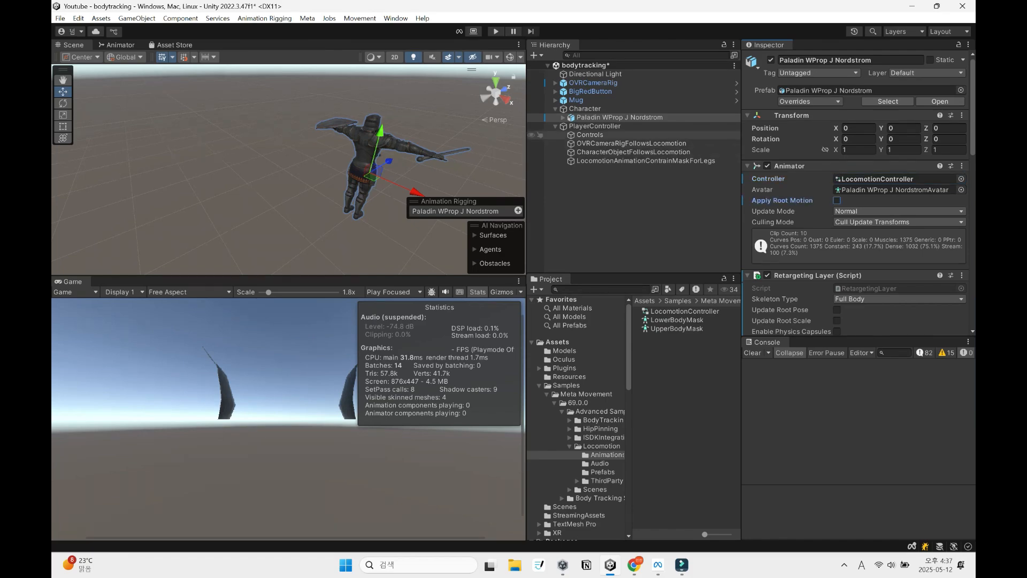
Assign LocomotionAnimationContrainMaskForLegs as the target object of PlayerController's On Start Move and On Stop Move events
{"action": "left_click", "coordinate": [594, 126]}
{"action": "scroll", "coordinate": [856, 188], "scroll_direction": "down", "scroll_amount": 10}
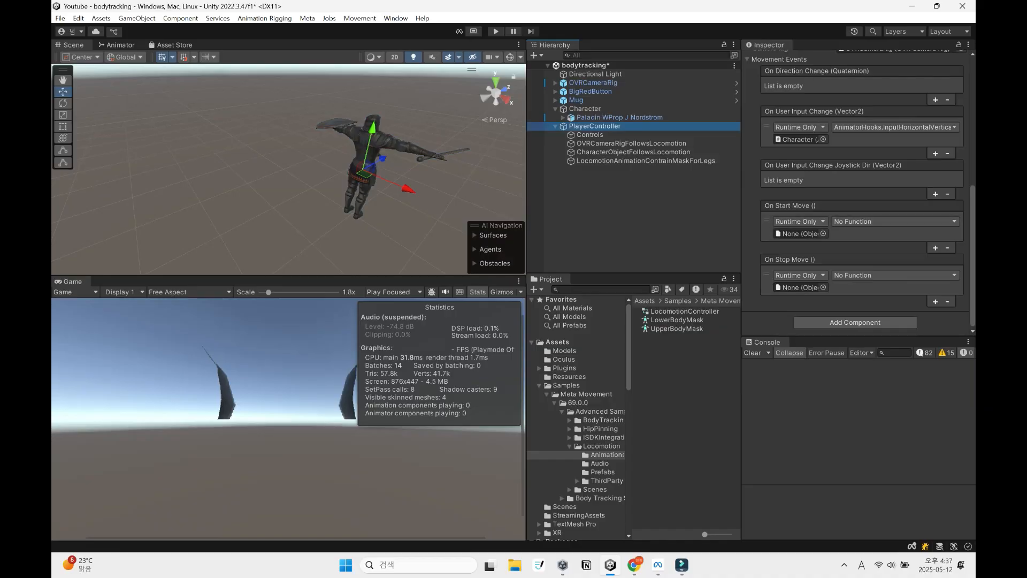
{"action": "left_click_drag", "start_coordinate": [653, 161], "coordinate": [800, 287]}
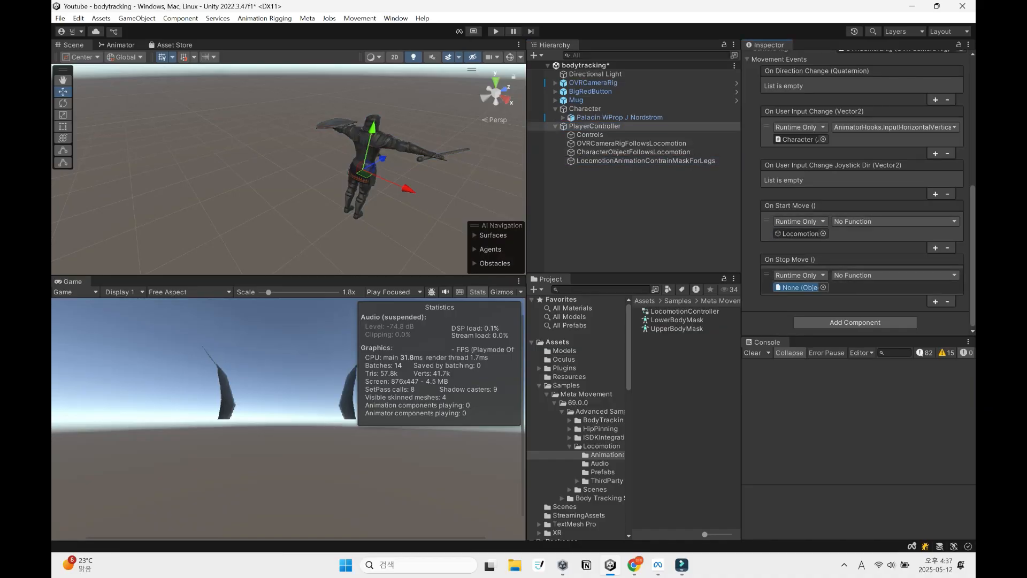
Set On Start Move to AnimationConstraintMasker's StartApplyingMaskFor (string) and On Stop Move to its FinishApplyingMaskFor (string)
{"action": "left_click", "coordinate": [896, 221]}
{"action": "mouse_move", "coordinate": [893, 276]}
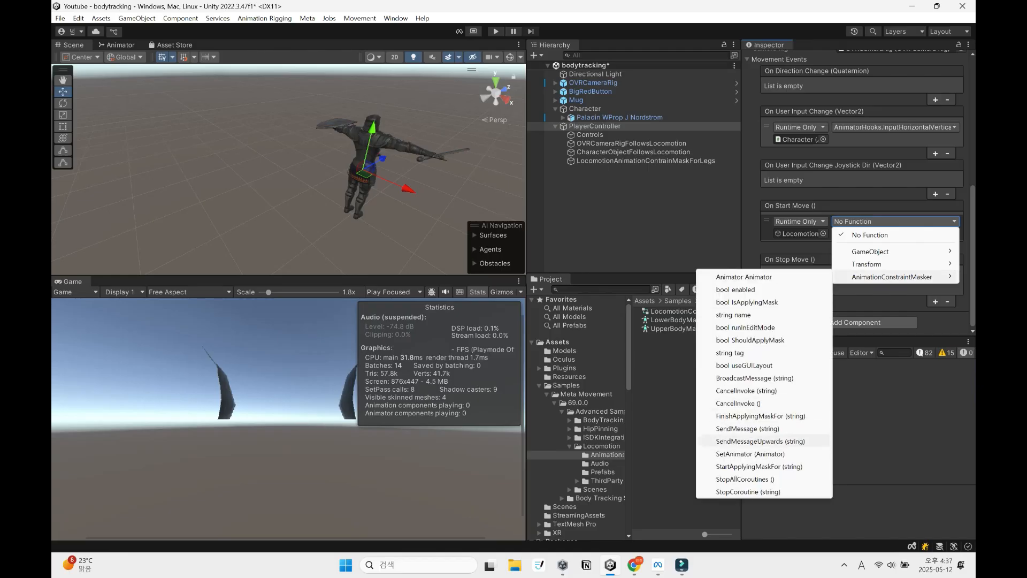
{"action": "left_click", "coordinate": [759, 466]}
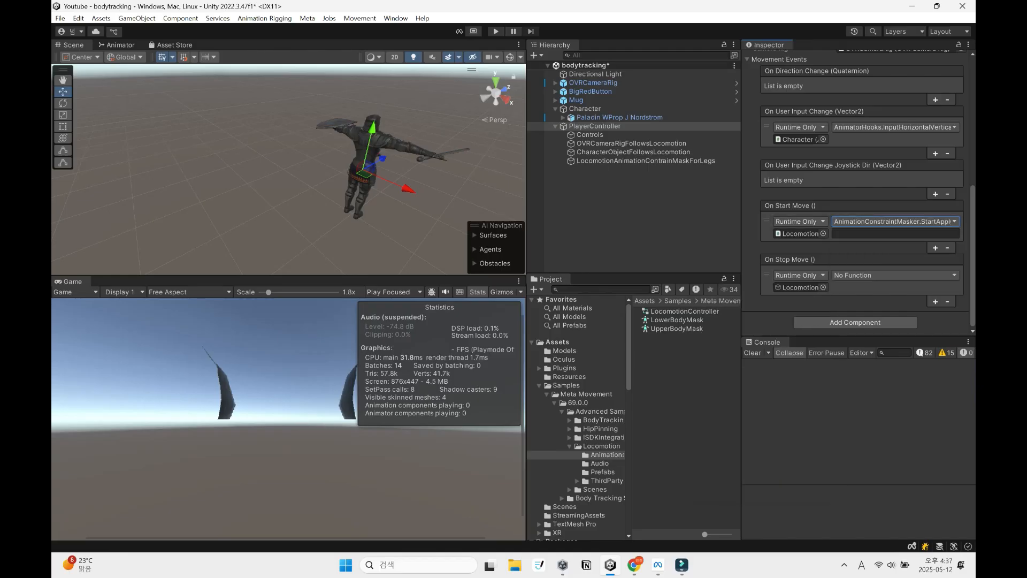
{"action": "left_click", "coordinate": [894, 275]}
{"action": "mouse_move", "coordinate": [892, 330]}
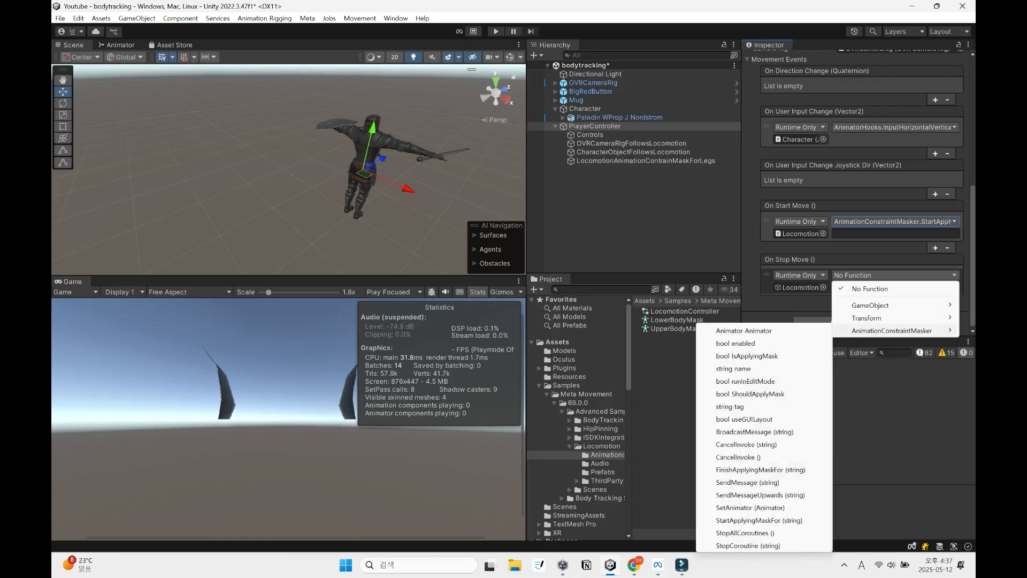
{"action": "left_click", "coordinate": [760, 470]}
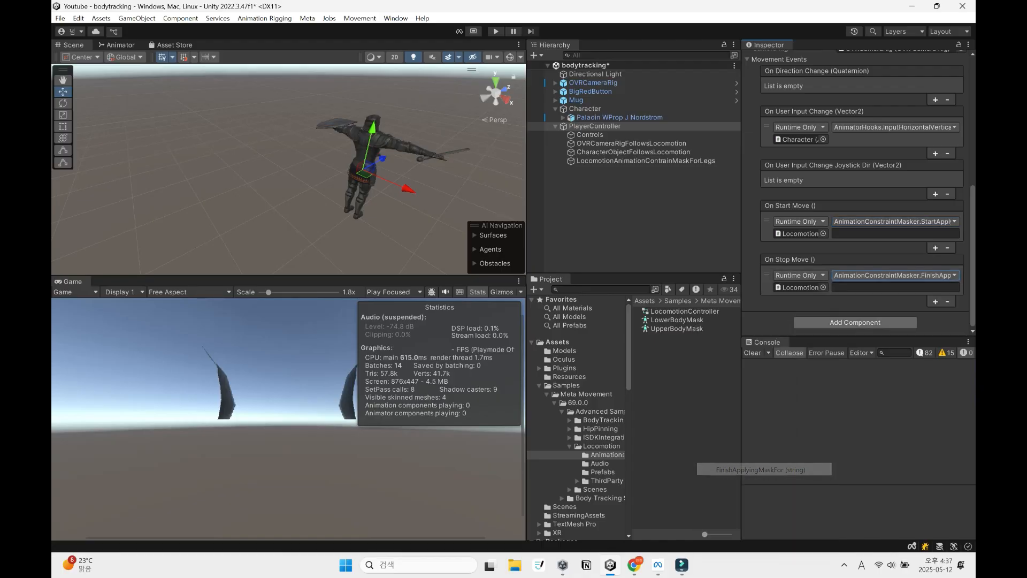
Enter Locomotion as the string argument of the On Start Move event's function
{"action": "left_click", "coordinate": [894, 234]}
{"action": "type", "text": "Lo"}
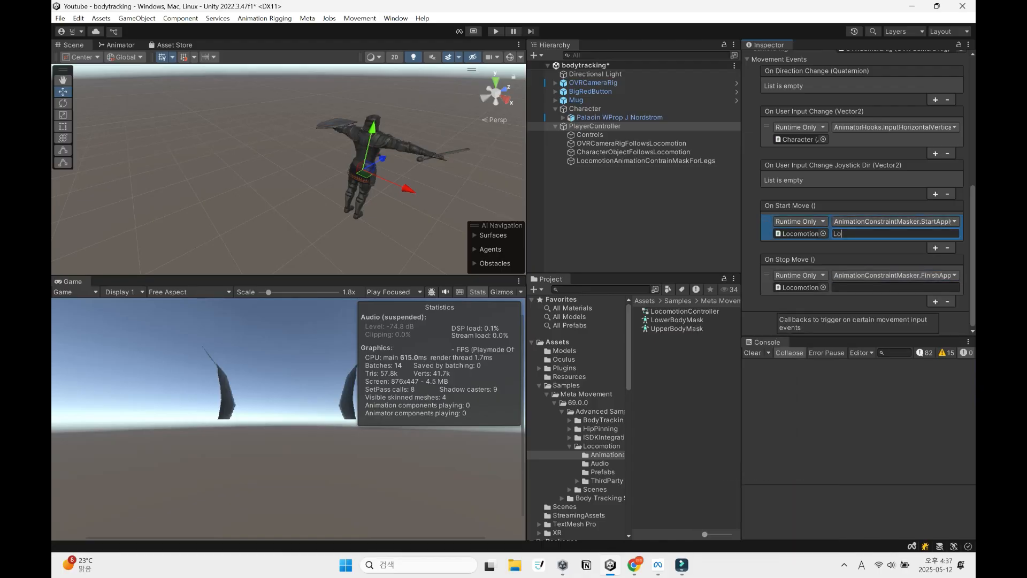
{"action": "type", "text": "comotion"}
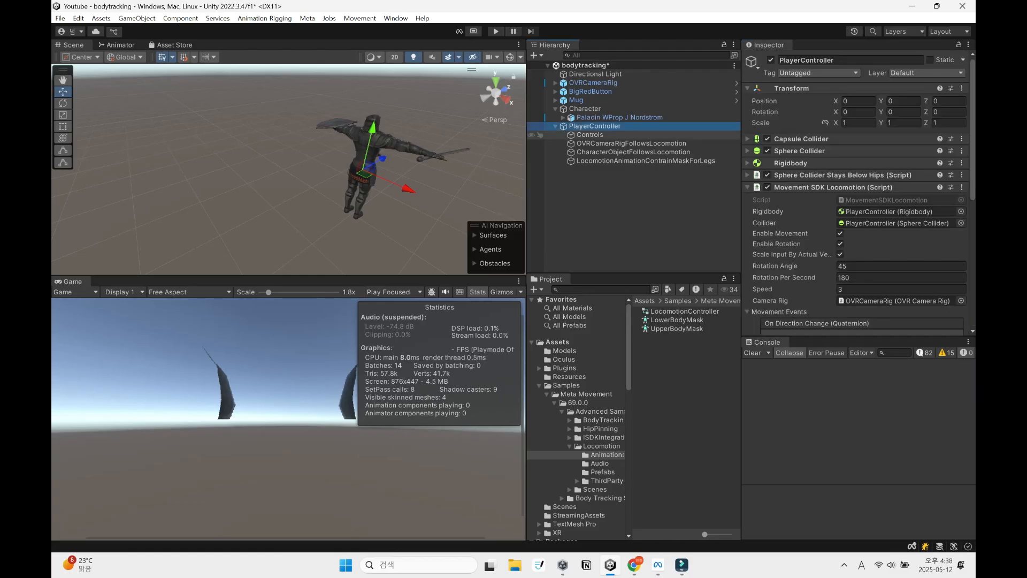
Create an empty child under PlayerController named BonesFollowLocomotionWithStaticCharacter
{"action": "key", "text": "alt+shift+n"}
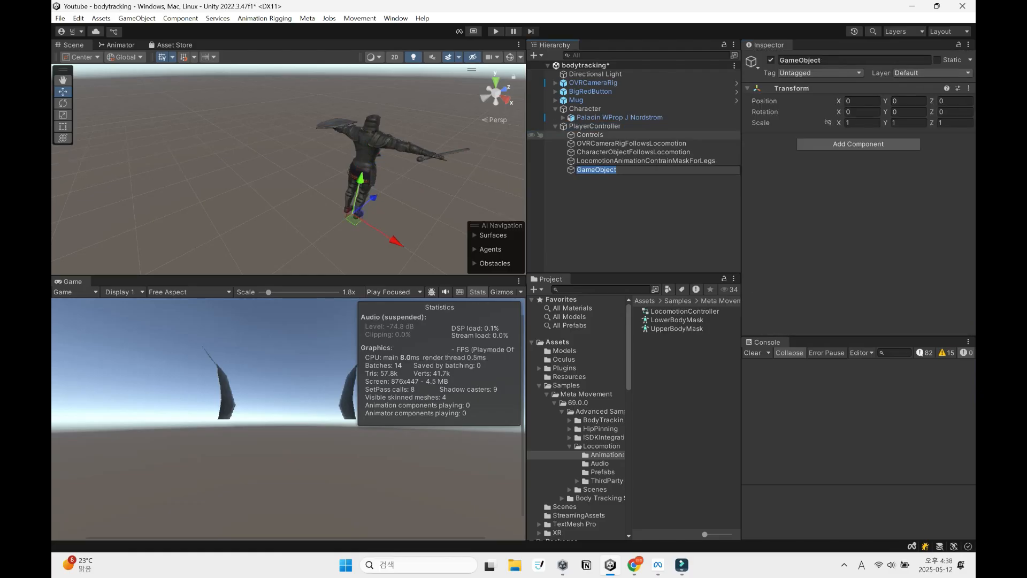
{"action": "type", "text": "Bones"}
{"action": "type", "text": "Follow"}
{"action": "type", "text": "Locomo"}
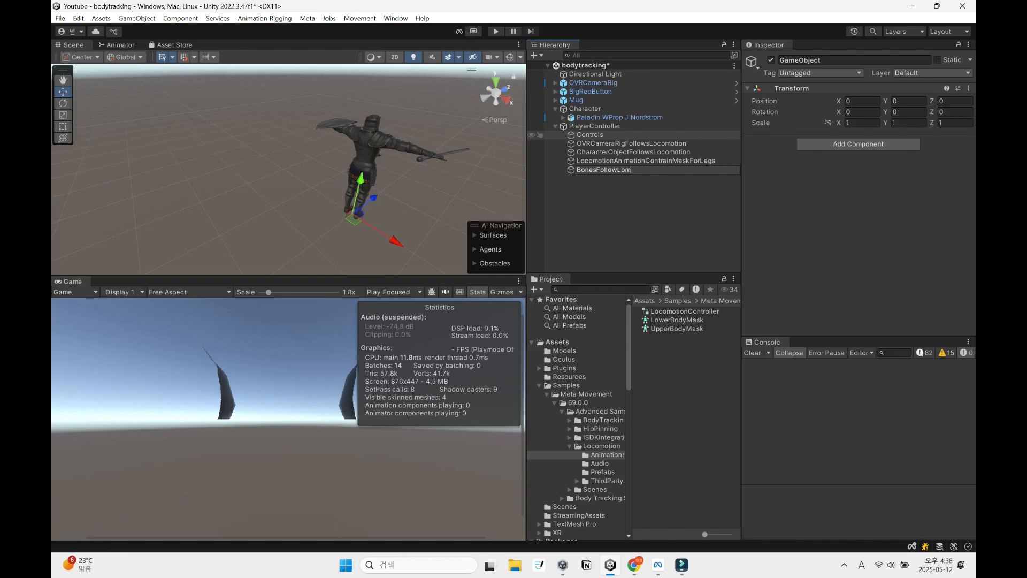
{"action": "type", "text": "tionWithStaticCharacter"}
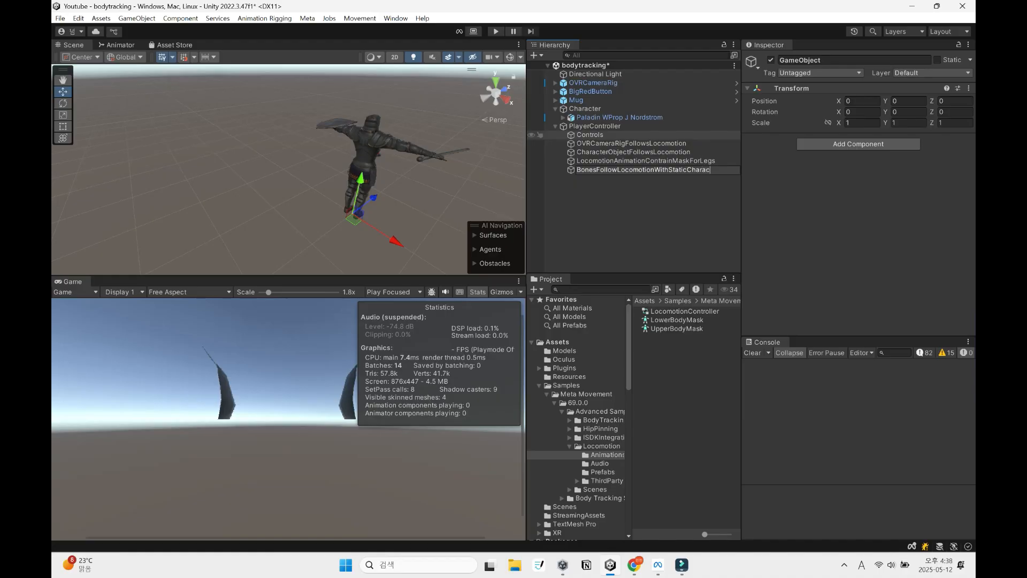
{"action": "key", "text": "Return"}
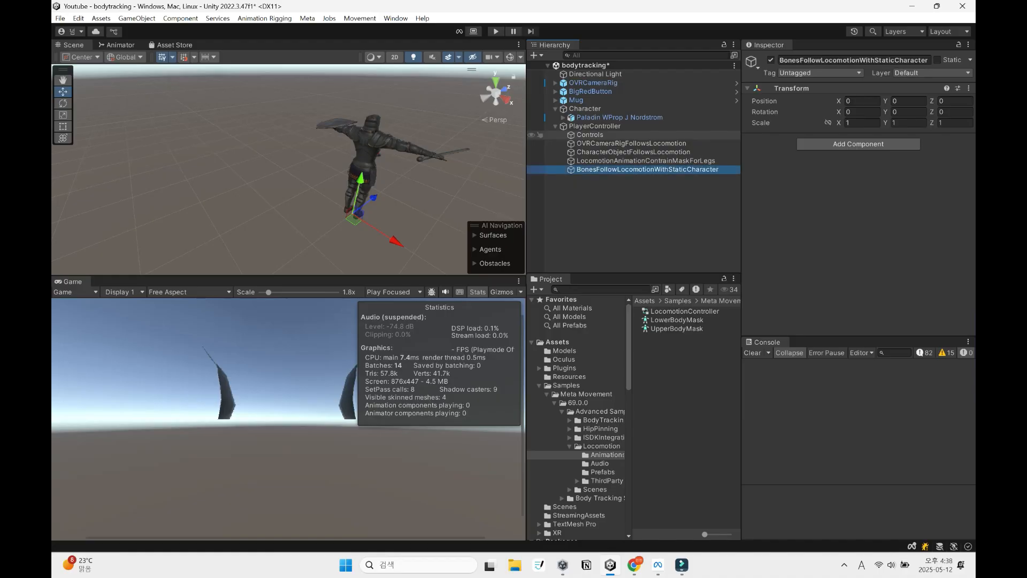
Add a Skeleton Translate Processor component to BonesFollowLocomotionWithStaticCharacter and create two elements in its Hands list
{"action": "left_click", "coordinate": [858, 144]}
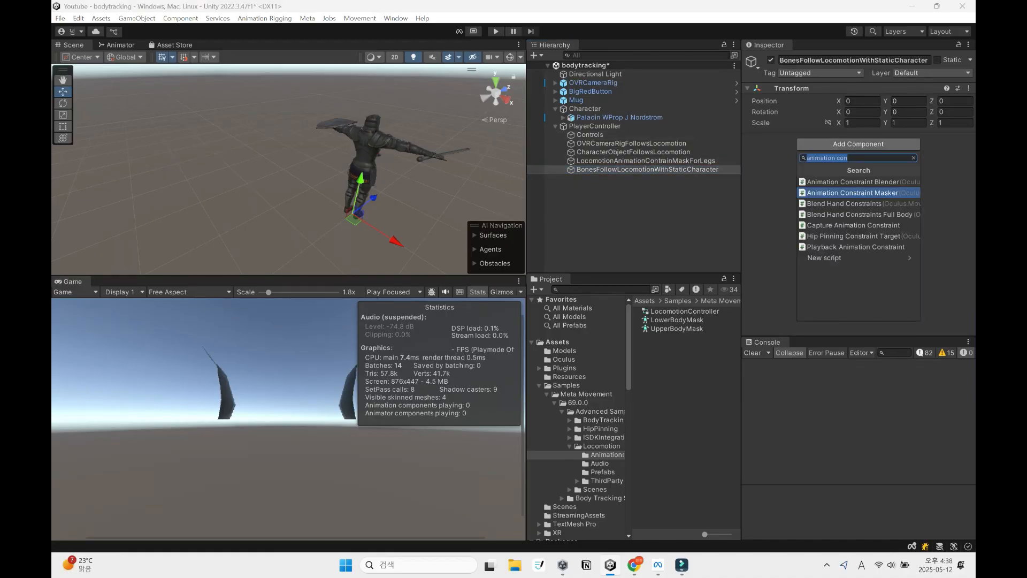
{"action": "type", "text": "Skeleton tran"}
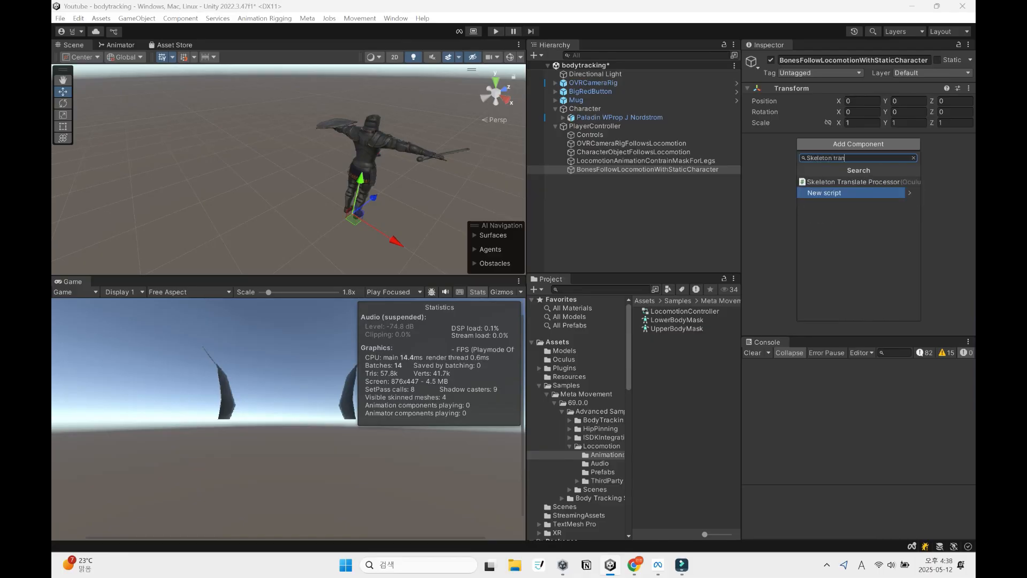
{"action": "key", "text": "Up"}
{"action": "key", "text": "Return"}
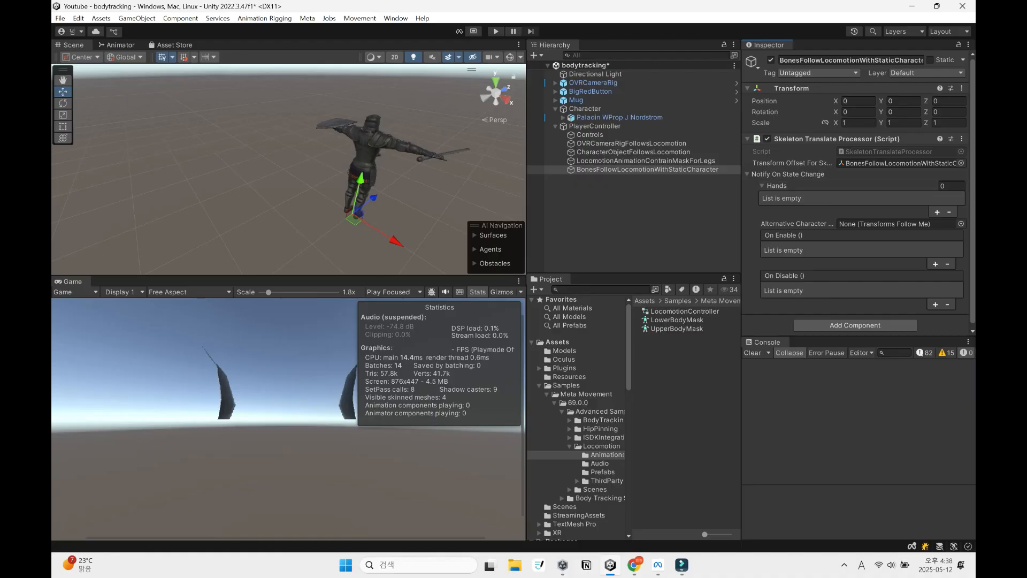
{"action": "left_click", "coordinate": [937, 212]}
{"action": "left_click", "coordinate": [938, 224]}
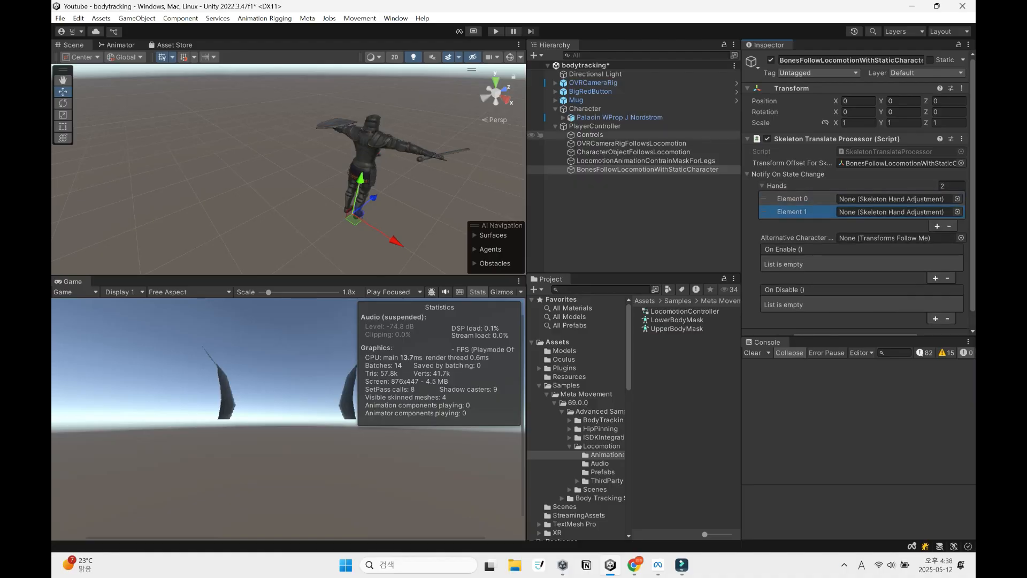
Assign OVRLeftHandSynthetic and OVRRightHandSynthetic to the Hands elements, and CharacterObjectFollowsLocomotion to the processor's Alternative Character field
{"action": "left_click", "coordinate": [556, 82]}
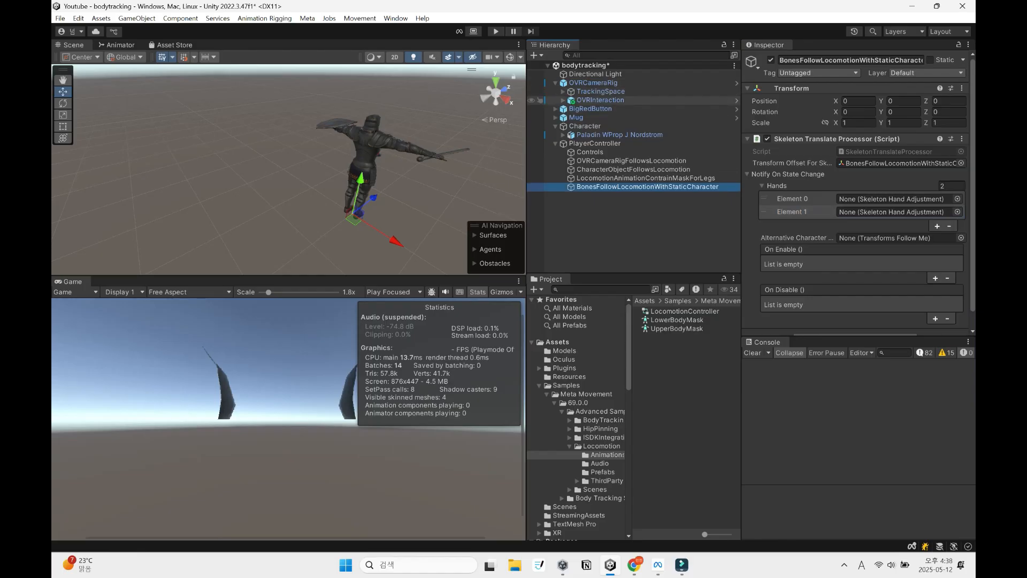
{"action": "left_click", "coordinate": [563, 100]}
{"action": "left_click", "coordinate": [570, 117]}
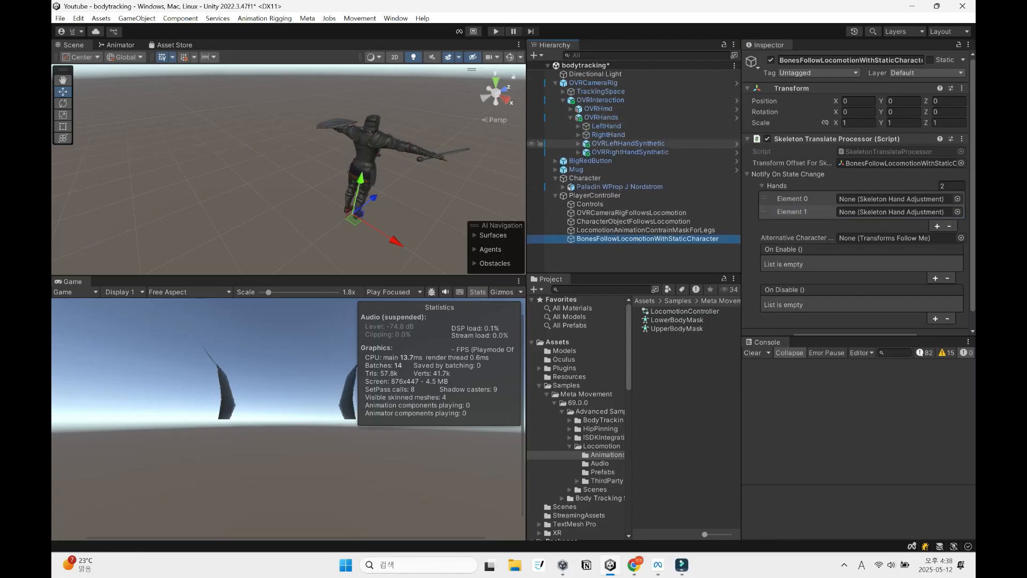
{"action": "left_click_drag", "start_coordinate": [626, 144], "coordinate": [893, 212]}
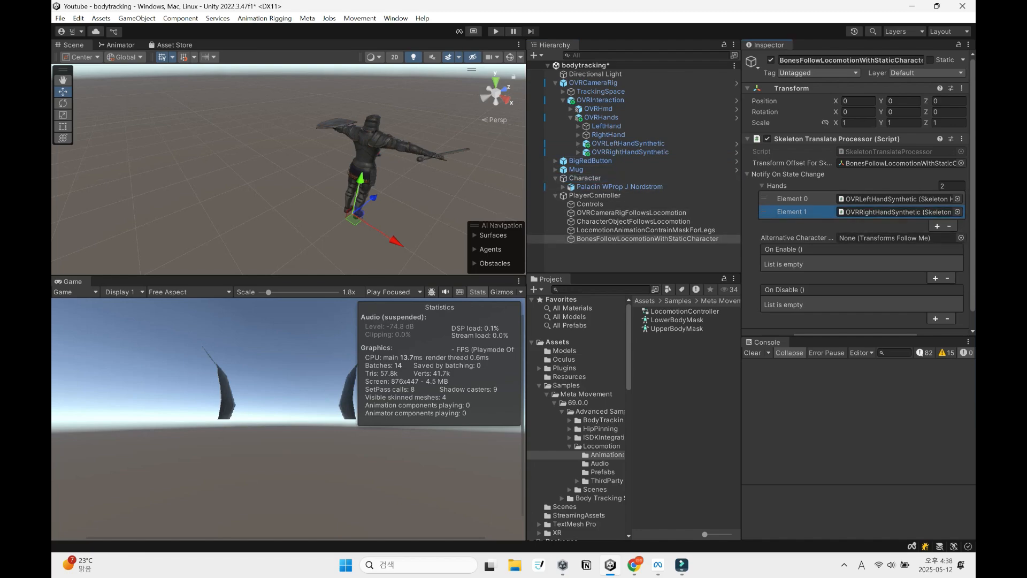
{"action": "left_click_drag", "start_coordinate": [633, 221], "coordinate": [899, 238]}
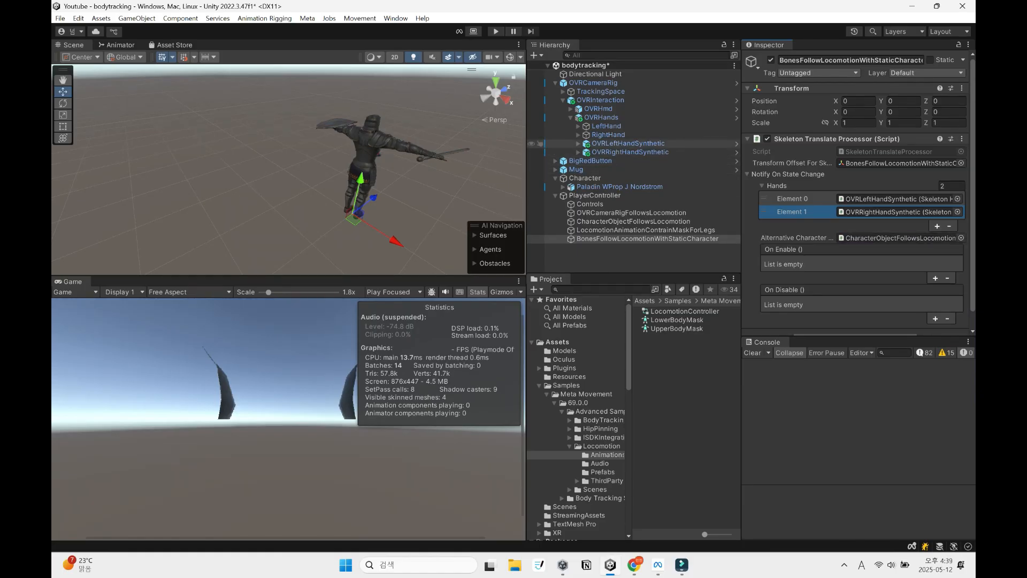
Add BonesFollowLocomotionWithStaticCharacter as a processor in the Paladin character's Skeleton Process Aggregator and save the scene
{"action": "left_click", "coordinate": [615, 186]}
{"action": "scroll", "coordinate": [856, 214], "scroll_direction": "down", "scroll_amount": 5}
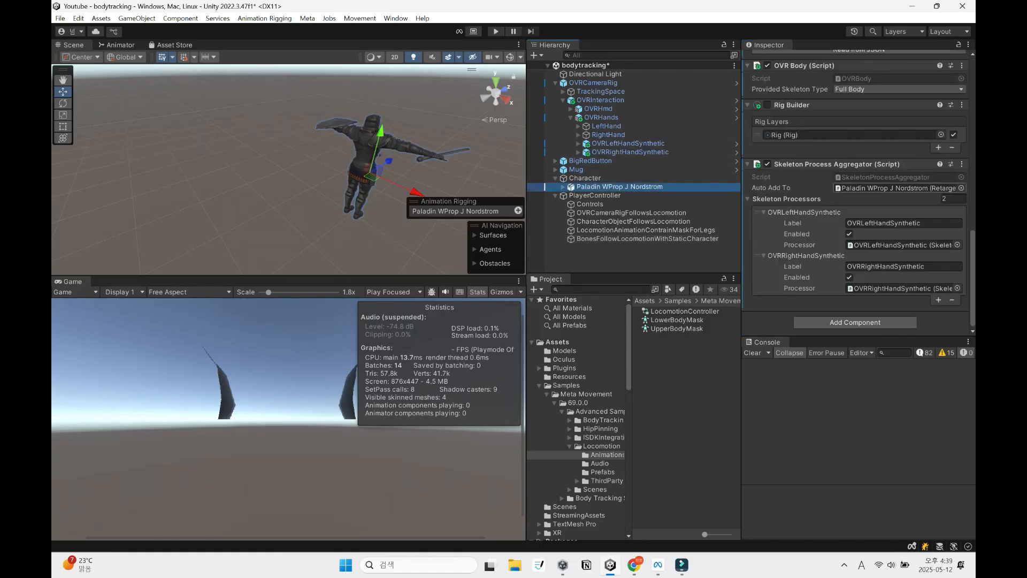
{"action": "left_click", "coordinate": [938, 300]}
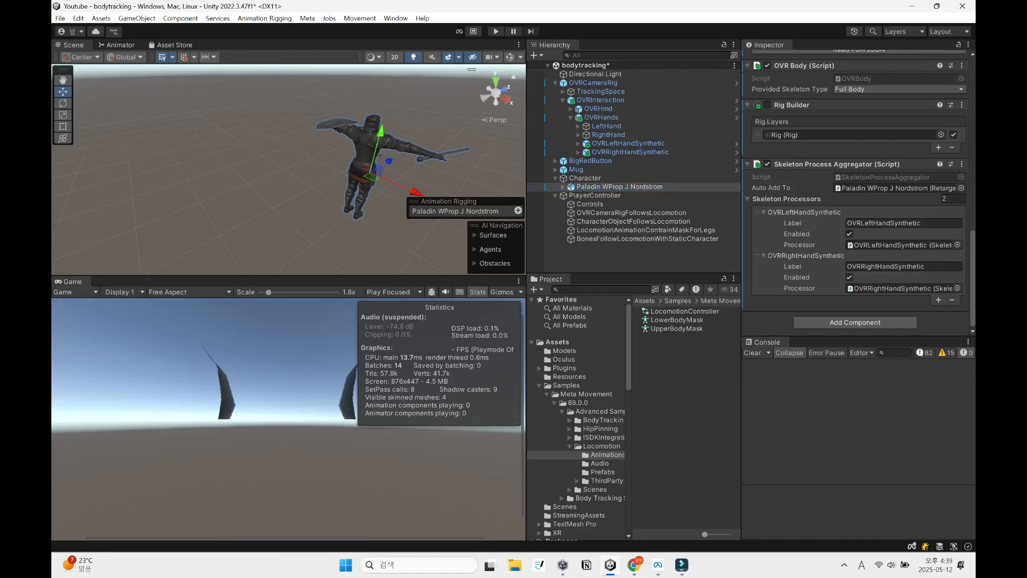
{"action": "left_click_drag", "start_coordinate": [647, 238], "coordinate": [899, 288]}
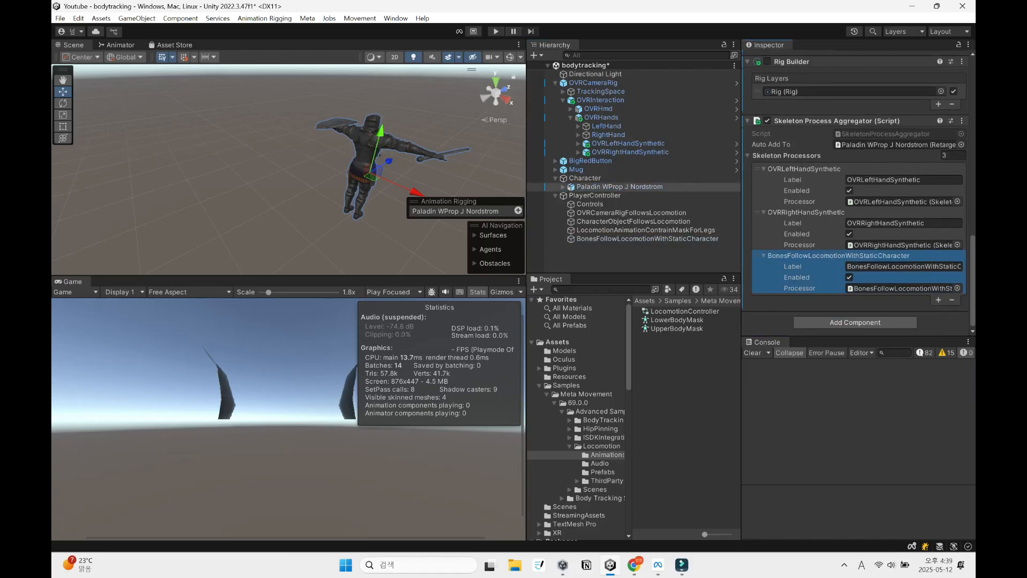
{"action": "left_click", "coordinate": [642, 258]}
{"action": "key", "text": "ctrl+s"}
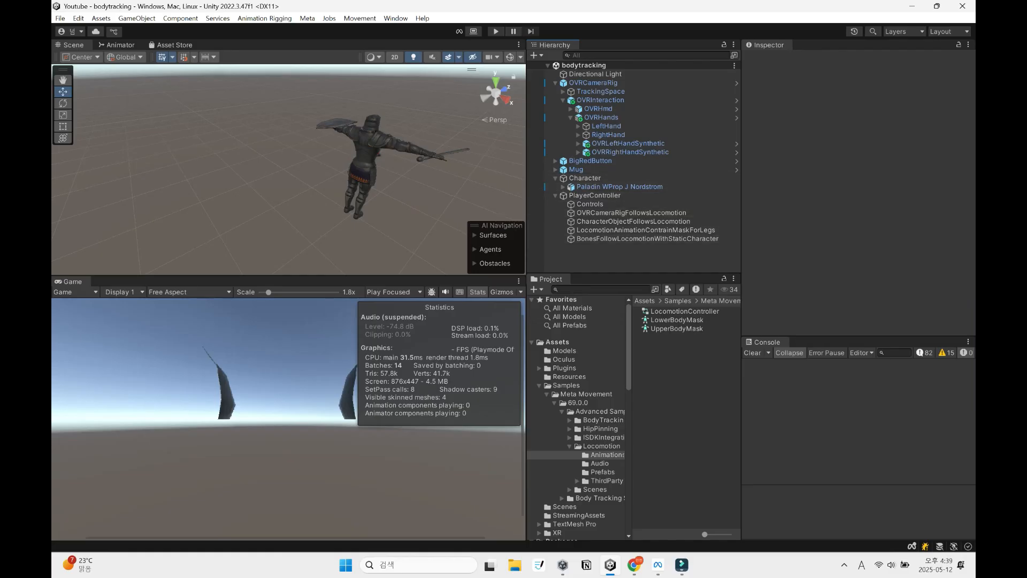
Create a Plane at the scene's root level and reset its transform to the origin
{"action": "left_click", "coordinate": [555, 195]}
{"action": "left_click", "coordinate": [555, 178]}
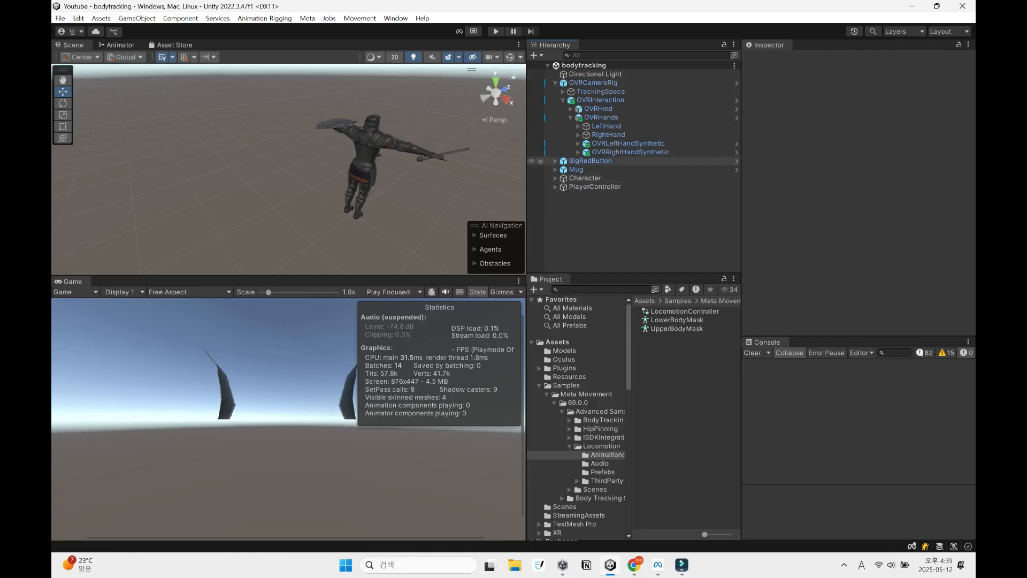
{"action": "left_click", "coordinate": [555, 83]}
{"action": "right_click", "coordinate": [599, 149]}
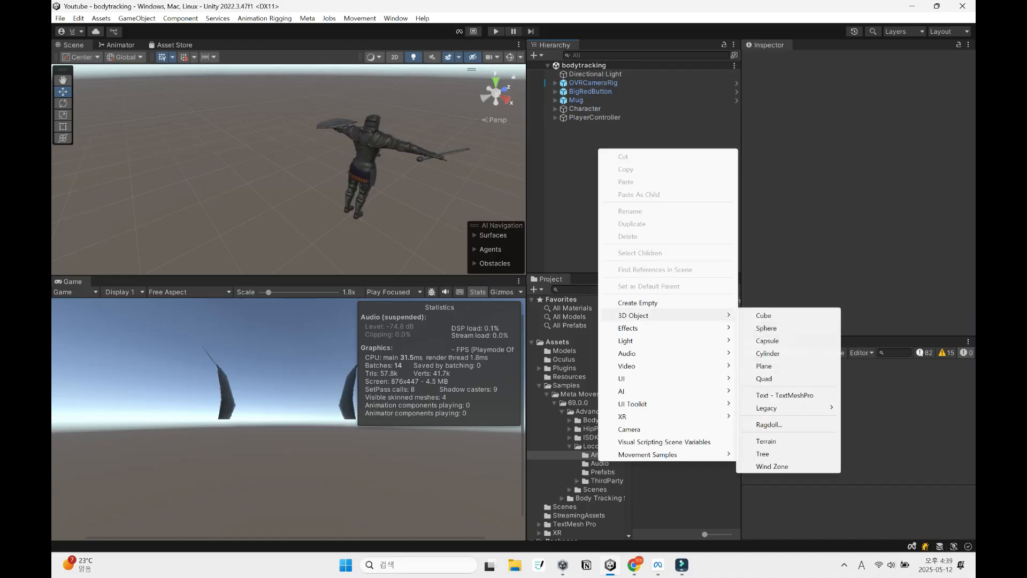
{"action": "mouse_move", "coordinate": [642, 315]}
{"action": "left_click", "coordinate": [764, 366]}
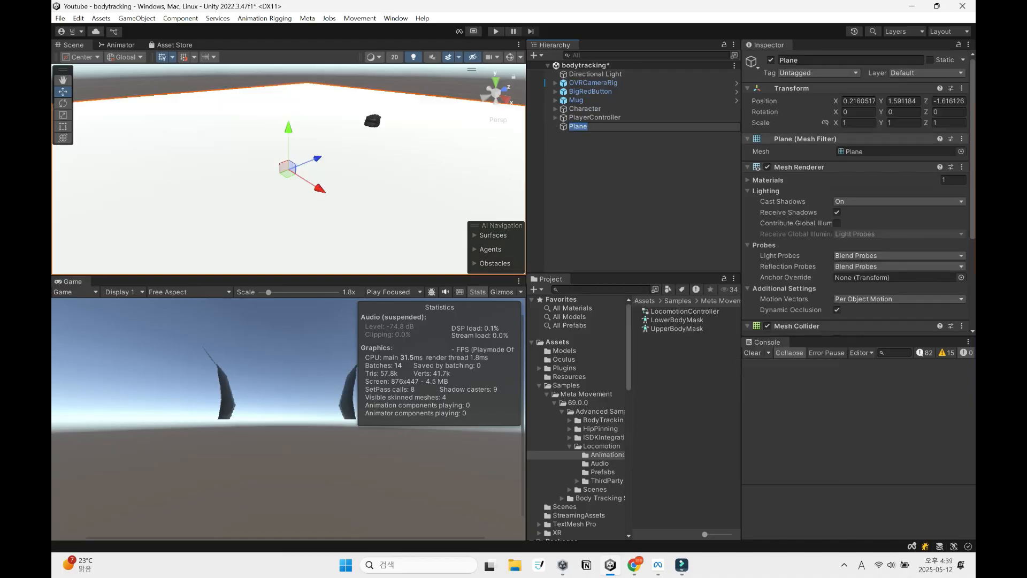
{"action": "right_click", "coordinate": [855, 90]}
{"action": "left_click", "coordinate": [882, 100]}
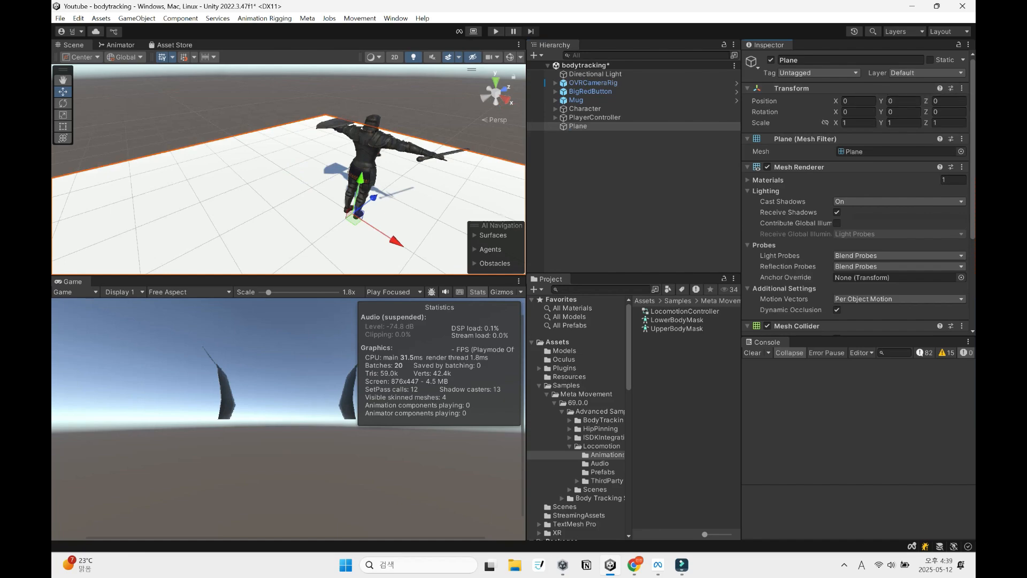
Scale the Plane uniformly to 5 on X, Y and Z
{"action": "left_click", "coordinate": [631, 182]}
{"action": "left_click", "coordinate": [579, 126]}
{"action": "left_click", "coordinate": [853, 122]}
{"action": "type", "text": "5"}
{"action": "left_click", "coordinate": [631, 182]}
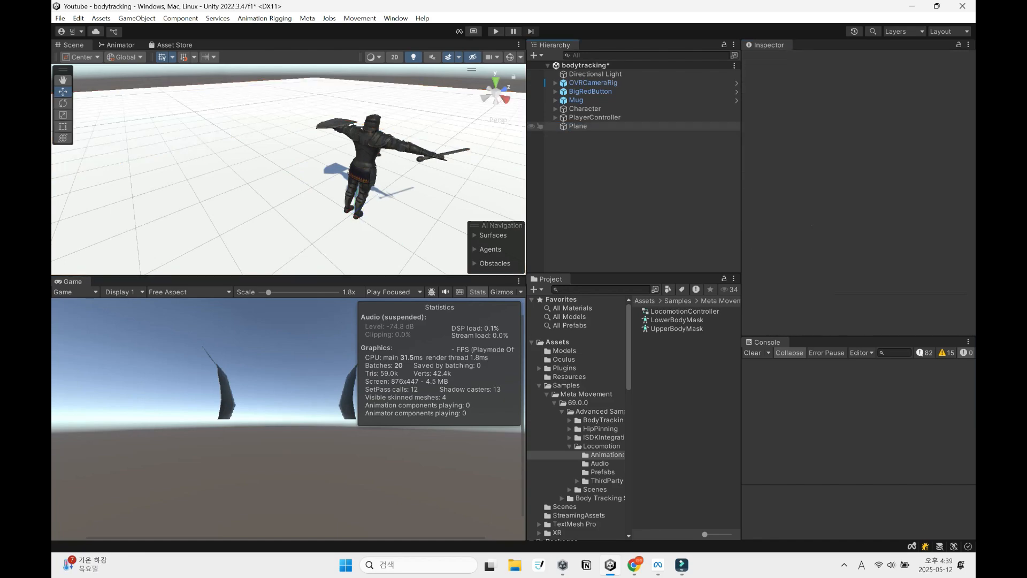
{"action": "left_click", "coordinate": [579, 127]}
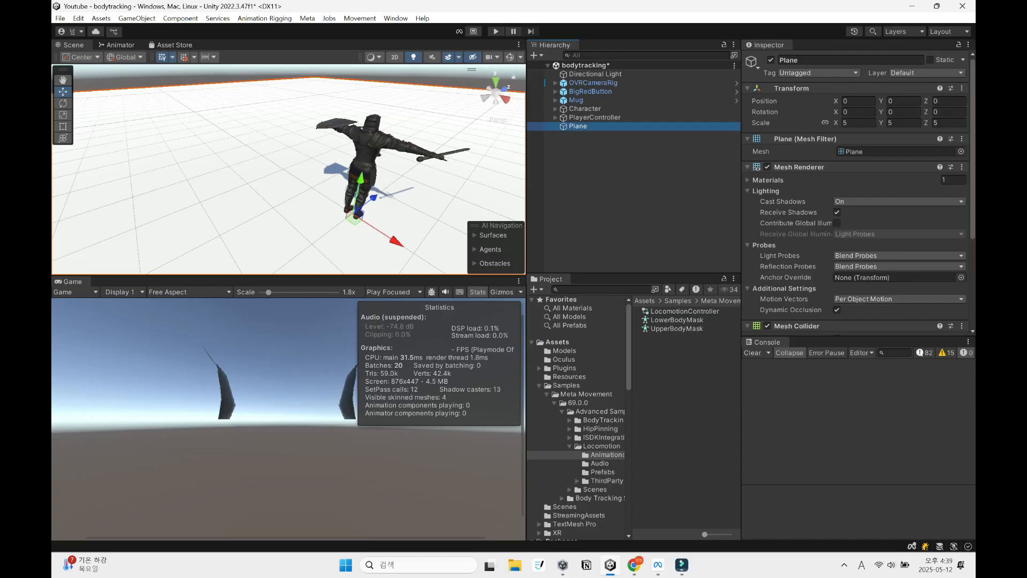
Create a new material named Floor in the Assets root folder
{"action": "left_click", "coordinate": [556, 342]}
{"action": "right_click", "coordinate": [672, 407]}
{"action": "left_click", "coordinate": [700, 75]}
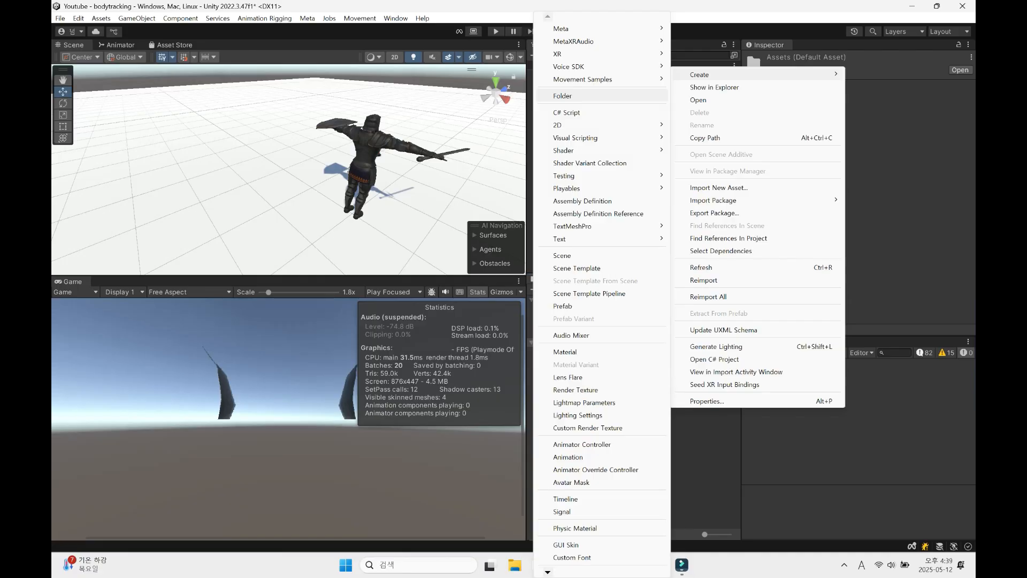
{"action": "left_click", "coordinate": [568, 352]}
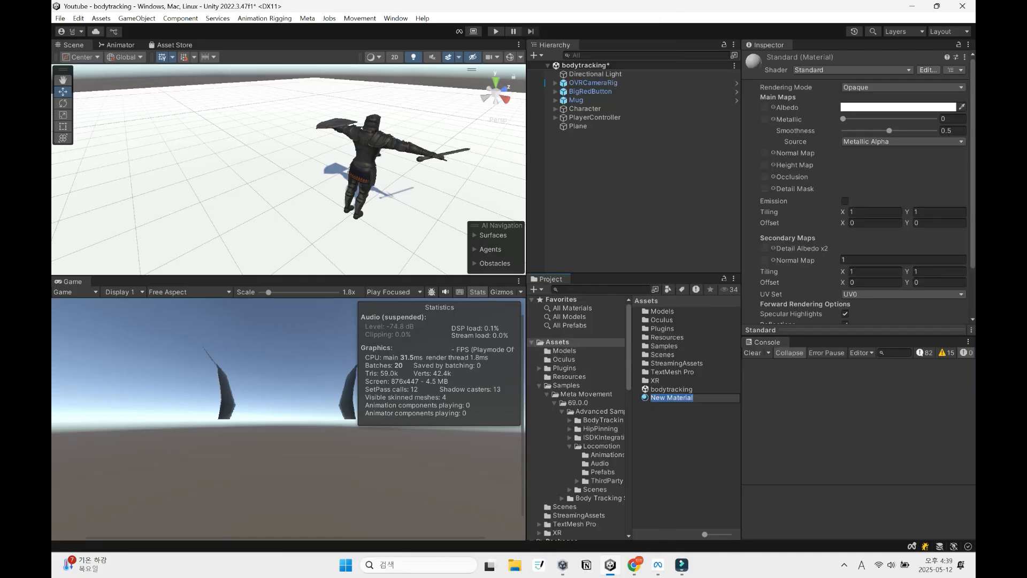
{"action": "type", "text": "Foloor"}
{"action": "key", "text": "Return"}
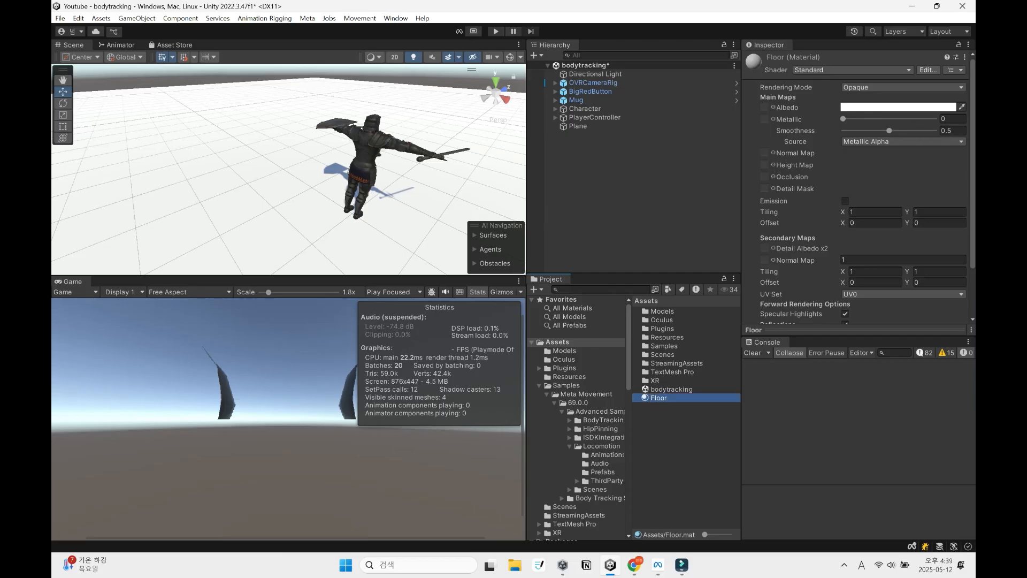
Set the Floor material's albedo to olive green (hex 858A4A) and apply the material to the Plane
{"action": "left_click", "coordinate": [898, 107]}
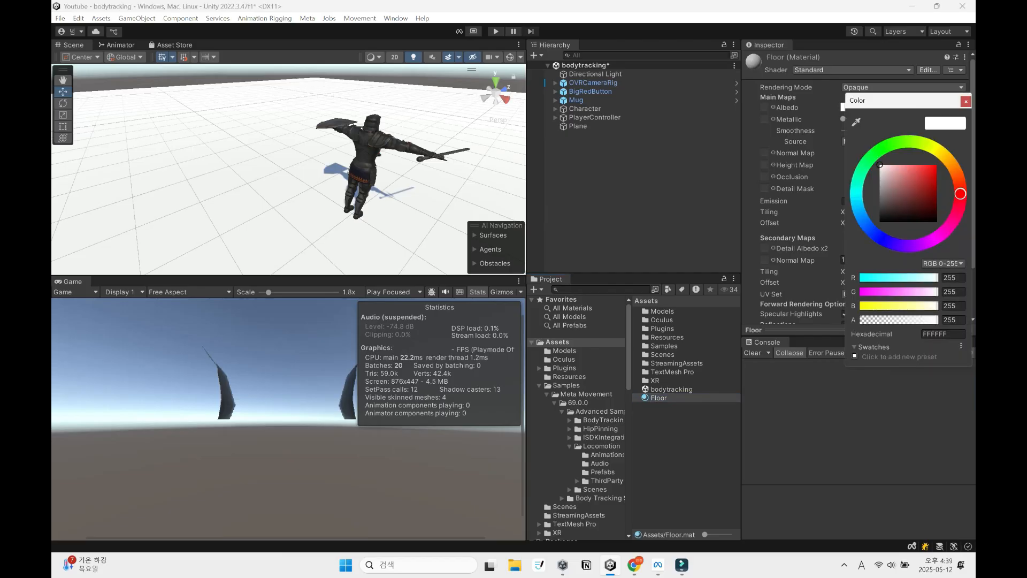
{"action": "left_click_drag", "start_coordinate": [960, 194], "coordinate": [936, 149]}
{"action": "left_click_drag", "start_coordinate": [880, 165], "coordinate": [907, 191]}
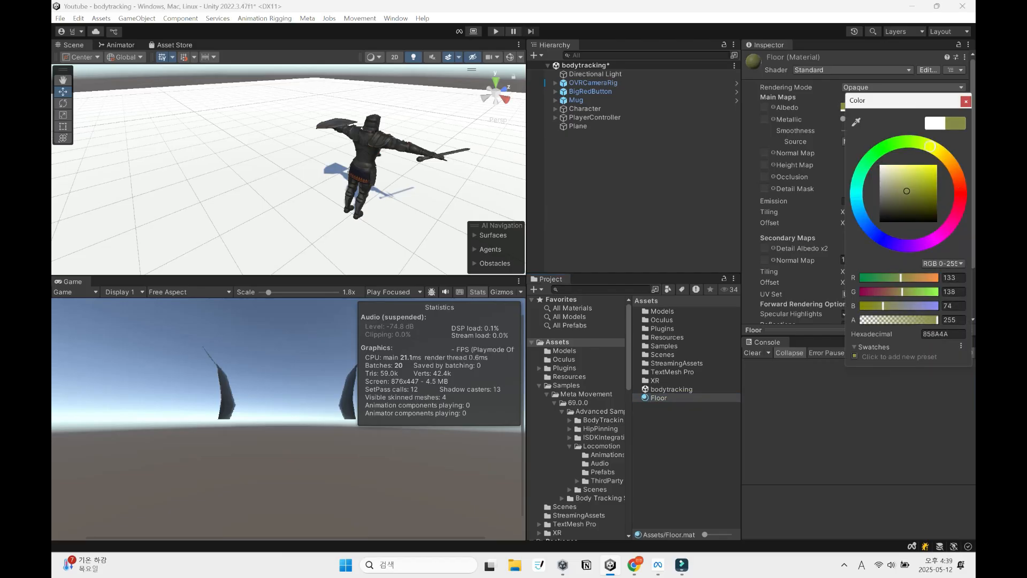
{"action": "left_click", "coordinate": [685, 454]}
{"action": "left_click_drag", "start_coordinate": [659, 398], "coordinate": [578, 126]}
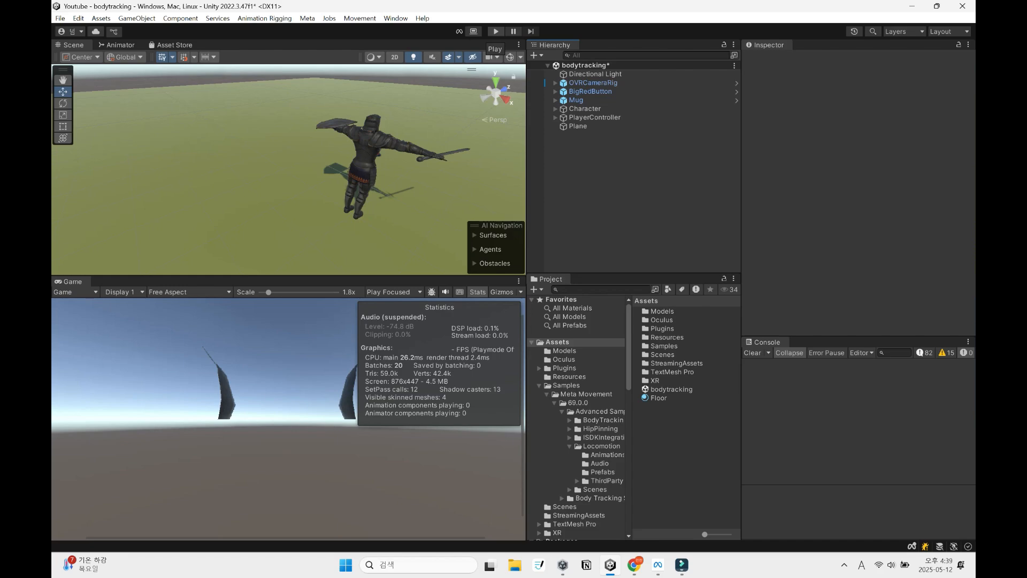
Run the scene in play mode to test the character's locomotion
{"action": "left_click", "coordinate": [495, 31]}
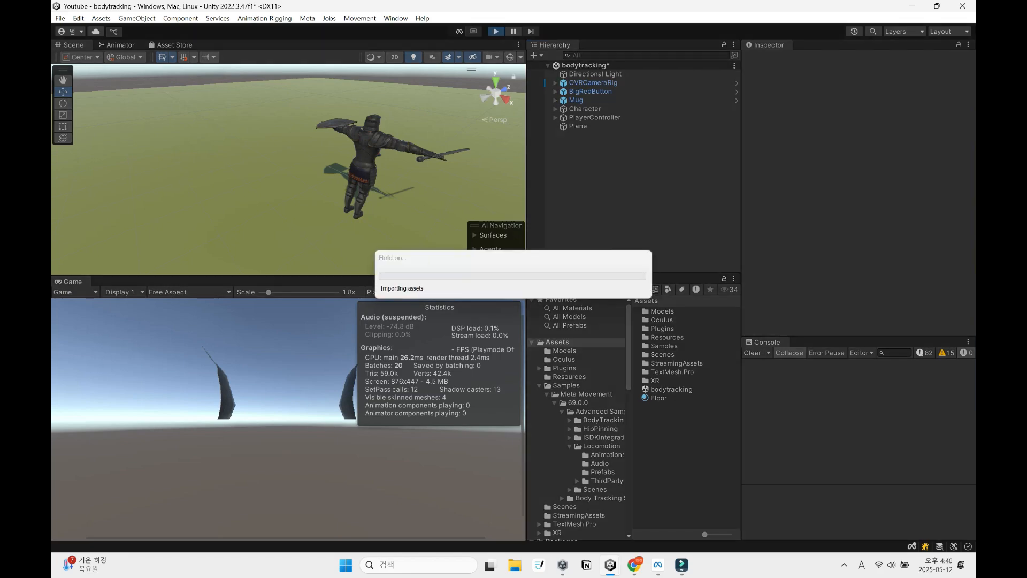